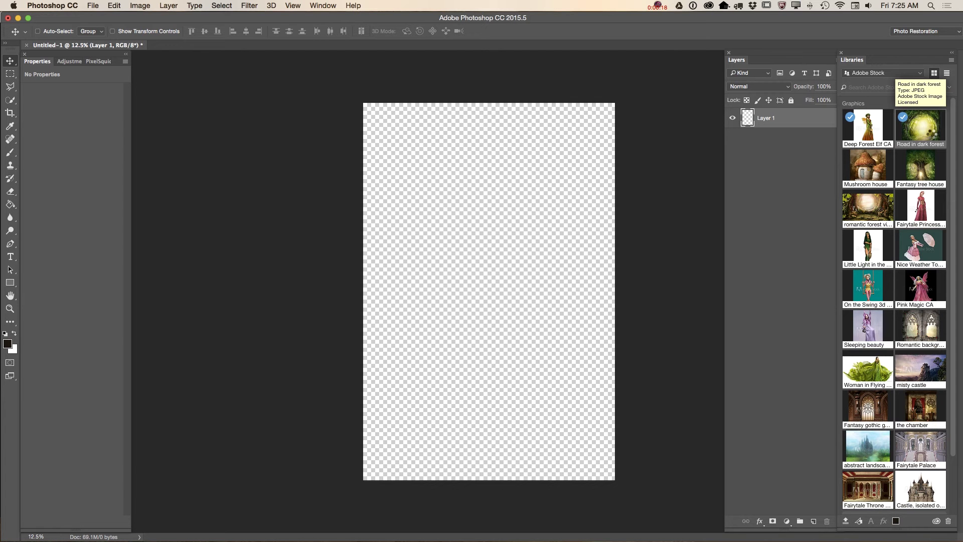
Step: Open the 'Road in dark forest' Adobe Stock image from the Libraries panel as a new document
{"action": "double_click", "coordinate": [930, 134]}
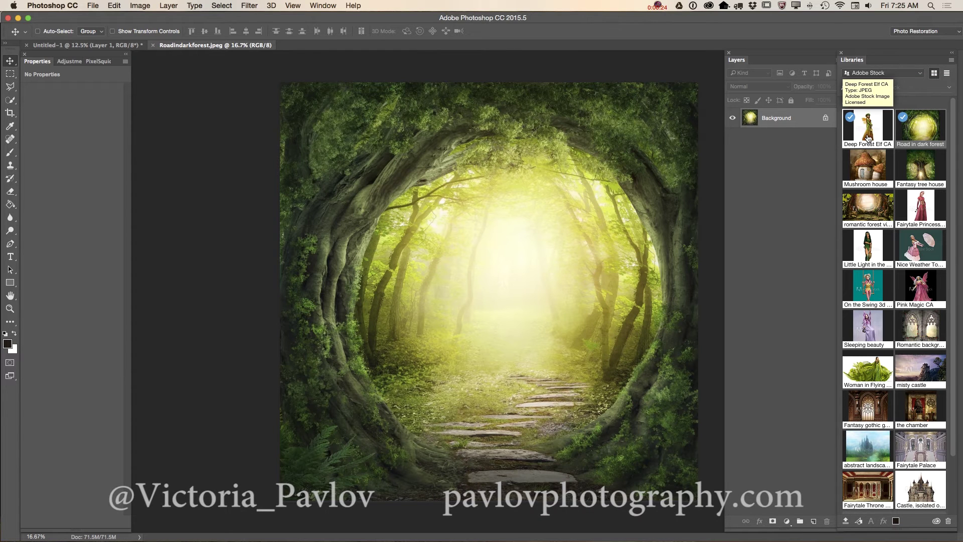
Step: Place the Deep Forest Elf CA image over the forest road and quick-select the elf, starting at her wreath
{"action": "left_click_drag", "start_coordinate": [865, 132], "coordinate": [514, 282]}
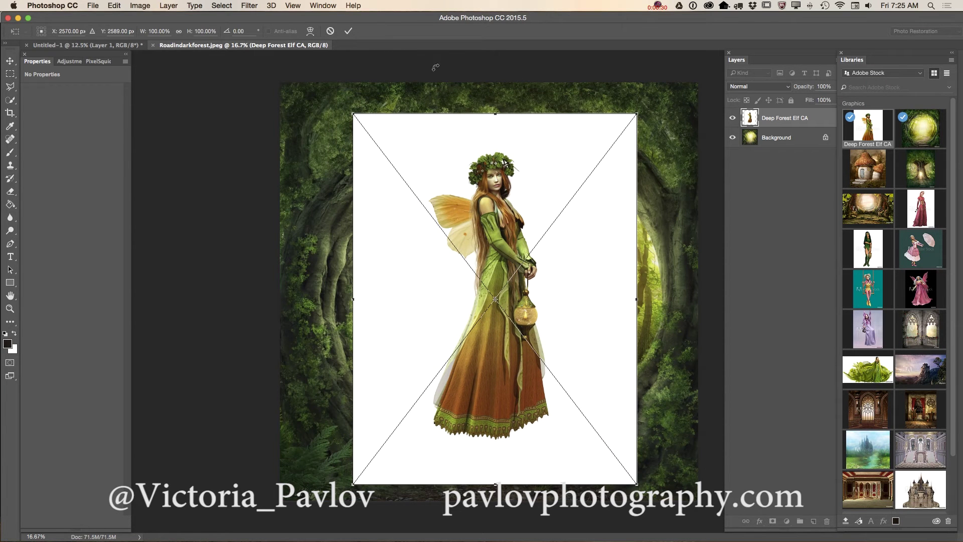
{"action": "left_click", "coordinate": [348, 32]}
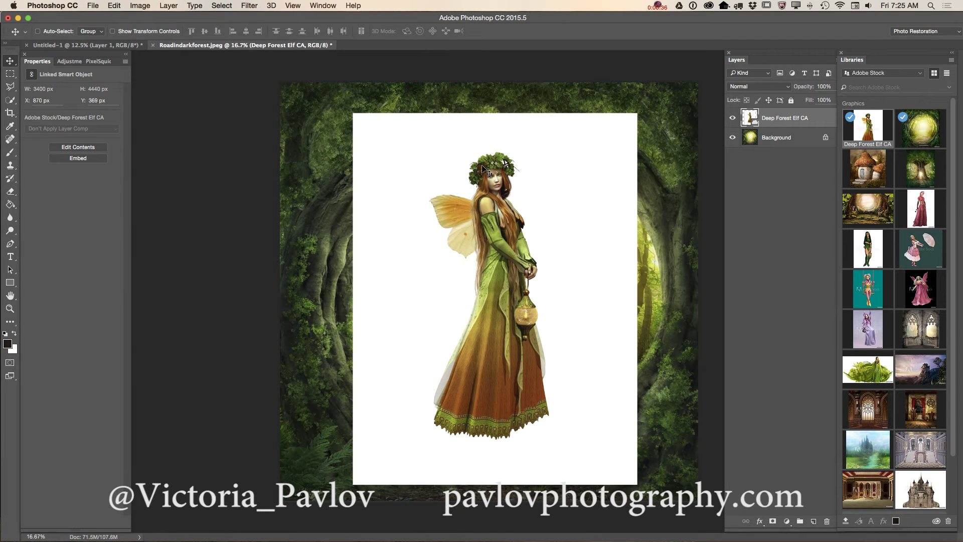
{"action": "left_click_drag", "start_coordinate": [10, 99], "coordinate": [51, 103]}
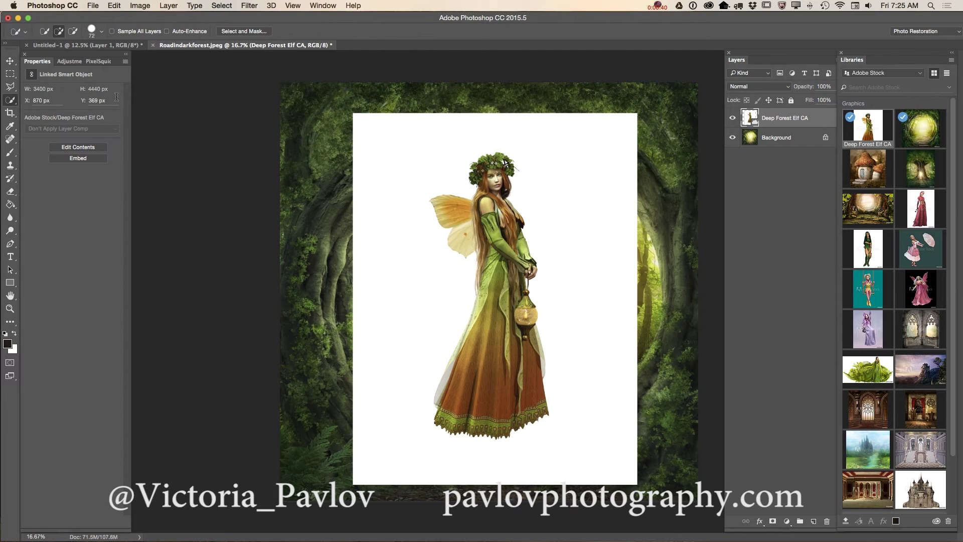
{"action": "mouse_move", "coordinate": [474, 176]}
{"action": "left_mouse_down"}
{"action": "mouse_move", "coordinate": [512, 162]}
{"action": "mouse_move", "coordinate": [501, 204]}
{"action": "mouse_move", "coordinate": [494, 180]}
{"action": "mouse_move", "coordinate": [527, 272]}
{"action": "mouse_move", "coordinate": [537, 396]}
{"action": "mouse_move", "coordinate": [541, 341]}
{"action": "mouse_move", "coordinate": [536, 406]}
{"action": "mouse_move", "coordinate": [494, 433]}
{"action": "mouse_move", "coordinate": [441, 421]}
{"action": "mouse_move", "coordinate": [437, 410]}
{"action": "mouse_move", "coordinate": [440, 400]}
{"action": "mouse_move", "coordinate": [450, 424]}
{"action": "mouse_move", "coordinate": [507, 427]}
{"action": "mouse_move", "coordinate": [491, 436]}
{"action": "mouse_move", "coordinate": [443, 420]}
{"action": "mouse_move", "coordinate": [459, 361]}
{"action": "mouse_move", "coordinate": [435, 392]}
{"action": "mouse_move", "coordinate": [477, 299]}
{"action": "mouse_move", "coordinate": [482, 228]}
{"action": "mouse_move", "coordinate": [469, 242]}
{"action": "mouse_move", "coordinate": [464, 225]}
{"action": "mouse_move", "coordinate": [484, 200]}
{"action": "mouse_move", "coordinate": [506, 317]}
{"action": "mouse_move", "coordinate": [482, 159]}
{"action": "left_mouse_up"}
{"action": "left_click", "coordinate": [221, 5]}
Step: In Select and Mask, zoom into the dress hem and set a 16 px Refine Edge Brush to subtract
{"action": "left_click", "coordinate": [261, 130]}
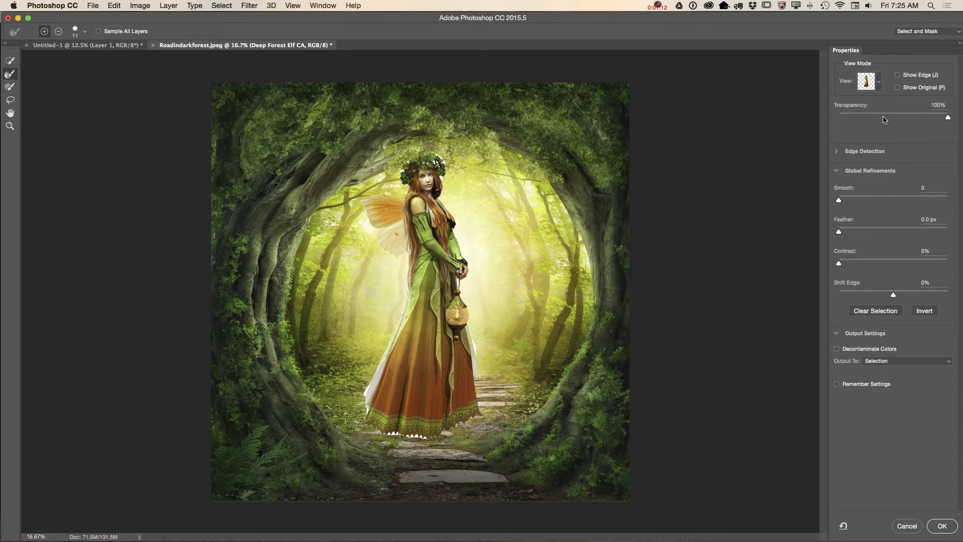
{"action": "left_click", "coordinate": [10, 126]}
{"action": "left_click_drag", "start_coordinate": [406, 435], "coordinate": [444, 416]}
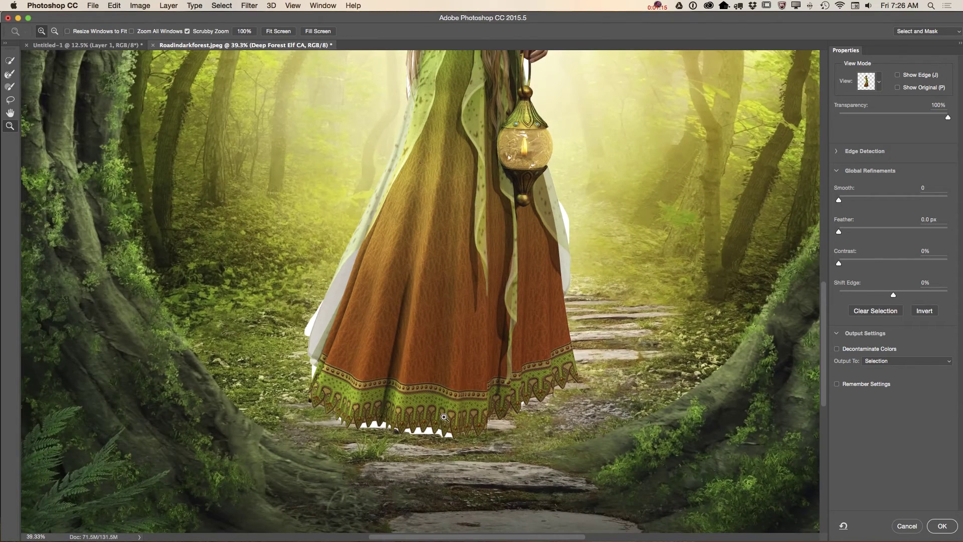
{"action": "left_click", "coordinate": [10, 87]}
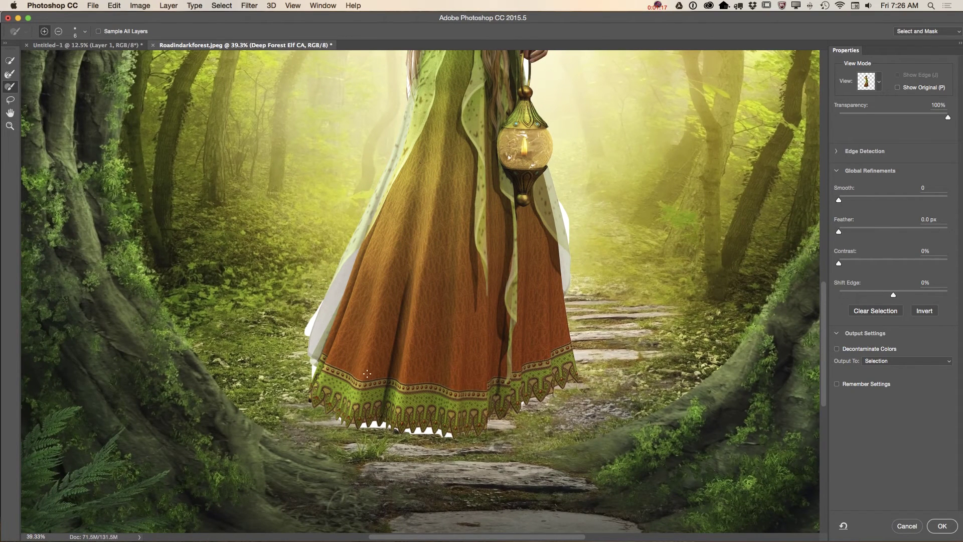
{"action": "right_click", "coordinate": [433, 380]}
{"action": "left_click_drag", "start_coordinate": [449, 387], "coordinate": [456, 387]}
{"action": "left_click", "coordinate": [373, 430]}
{"action": "key", "text": "alt"}
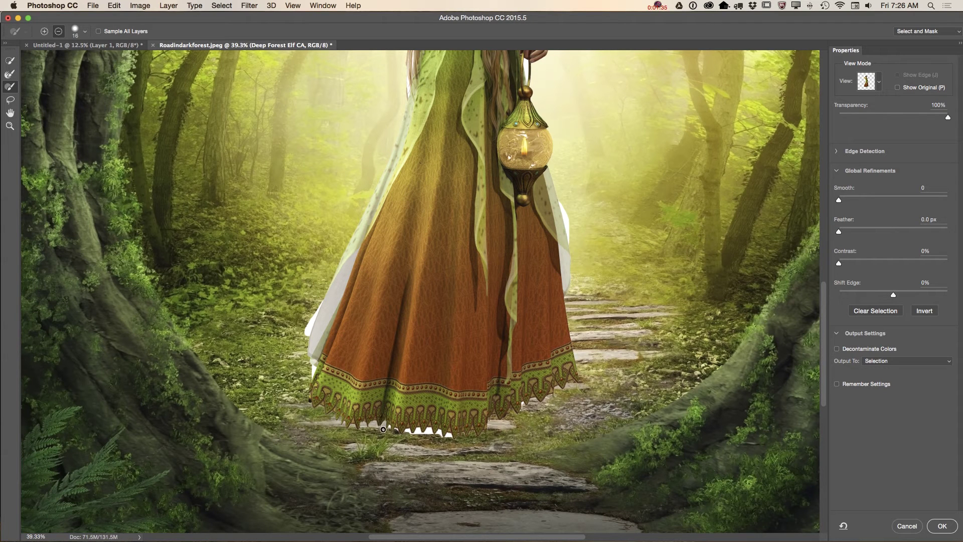
Step: Enlarge the brush to 20 px and remove the white patches along the hem and left drape
{"action": "right_click", "coordinate": [641, 336]}
{"action": "left_click_drag", "start_coordinate": [660, 356], "coordinate": [663, 356]}
{"action": "key", "text": "Return"}
{"action": "left_click_drag", "start_coordinate": [437, 432], "coordinate": [389, 431]}
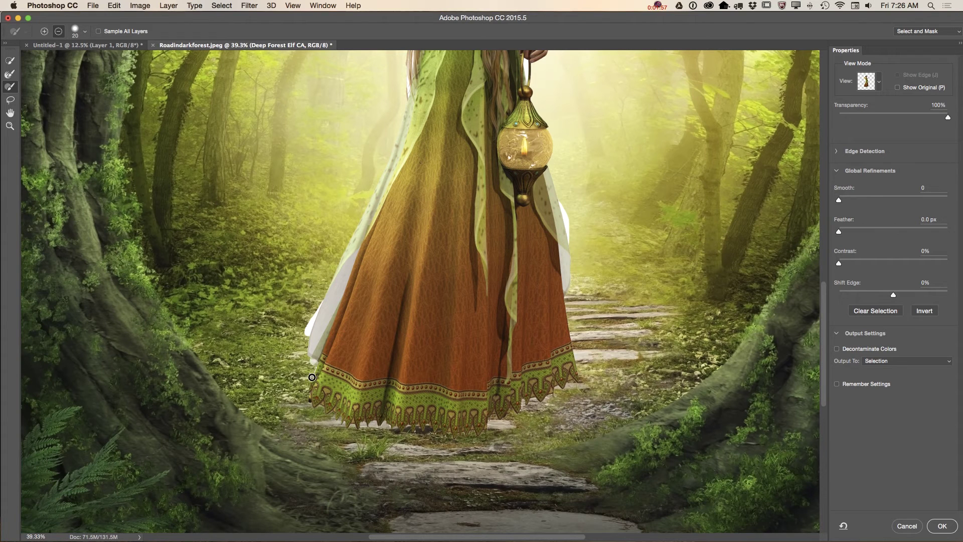
{"action": "left_click_drag", "start_coordinate": [312, 317], "coordinate": [303, 346]}
{"action": "left_click_drag", "start_coordinate": [823, 339], "coordinate": [823, 239]}
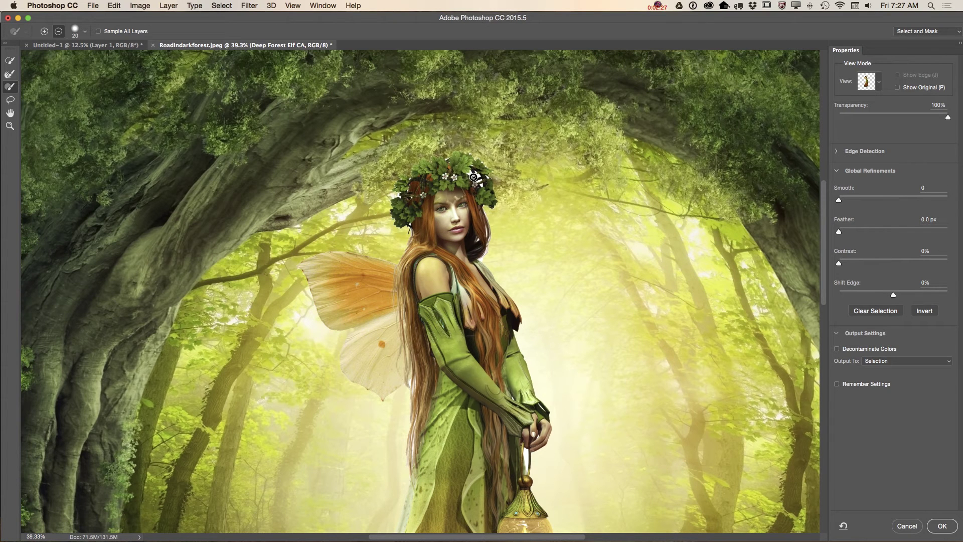
Step: Shrink the Refine Edge Brush to 9 px
{"action": "left_click", "coordinate": [114, 5]}
{"action": "left_click", "coordinate": [425, 121]}
{"action": "right_click", "coordinate": [603, 161]}
{"action": "left_click_drag", "start_coordinate": [616, 189], "coordinate": [609, 188]}
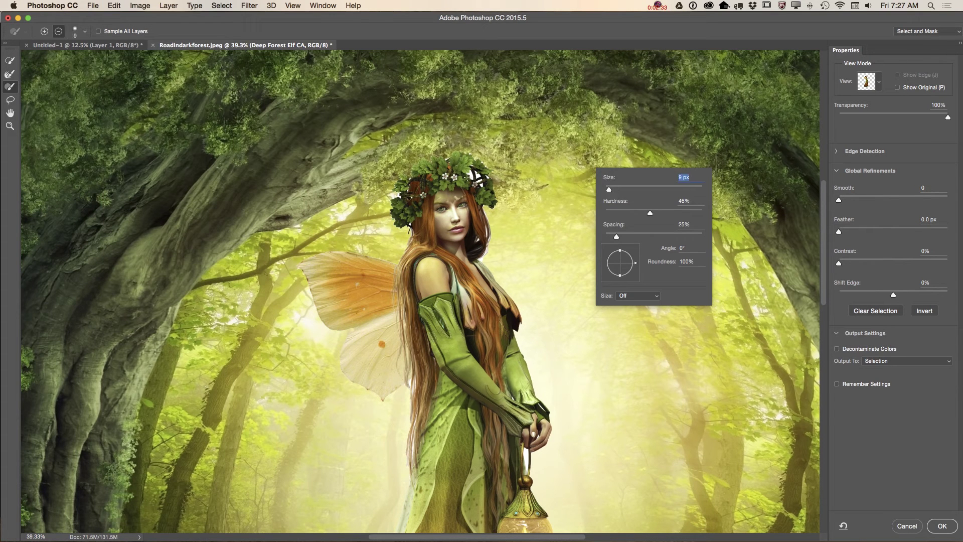
{"action": "key", "text": "Return"}
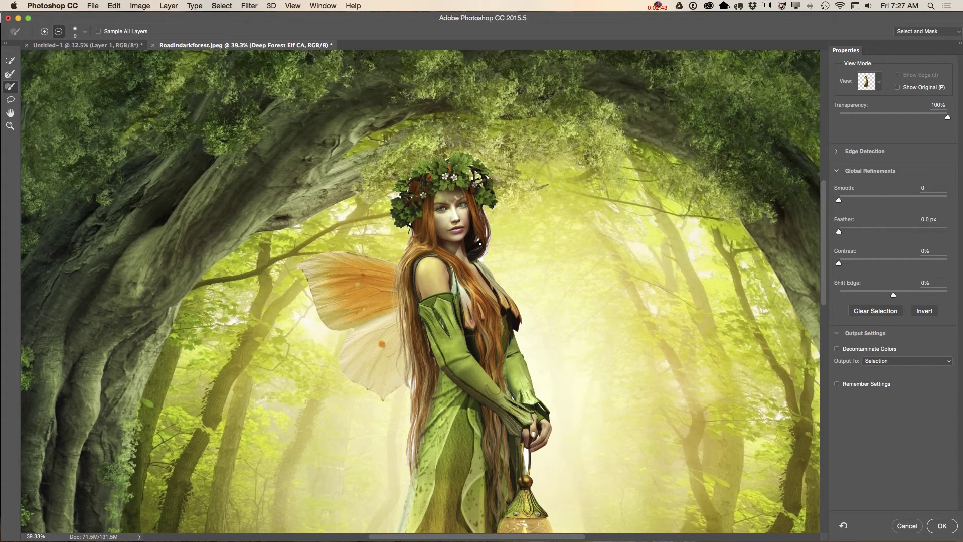
Step: Keep Onion Skin view, set its transparency to 100%, and zoom out to the whole image
{"action": "left_click", "coordinate": [875, 84]}
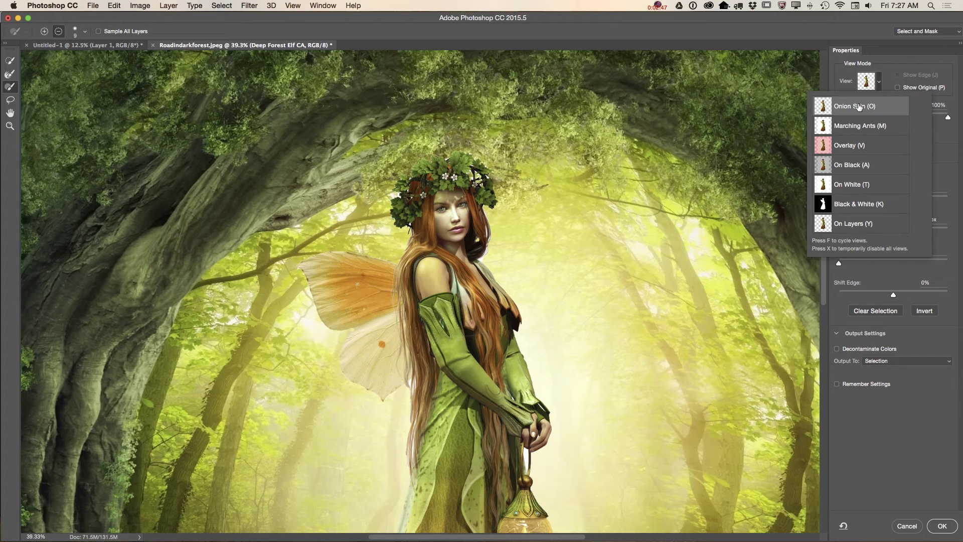
{"action": "left_click", "coordinate": [901, 69]}
{"action": "mouse_move", "coordinate": [948, 117]}
{"action": "left_mouse_down"}
{"action": "mouse_move", "coordinate": [834, 117]}
{"action": "mouse_move", "coordinate": [958, 120]}
{"action": "left_mouse_up"}
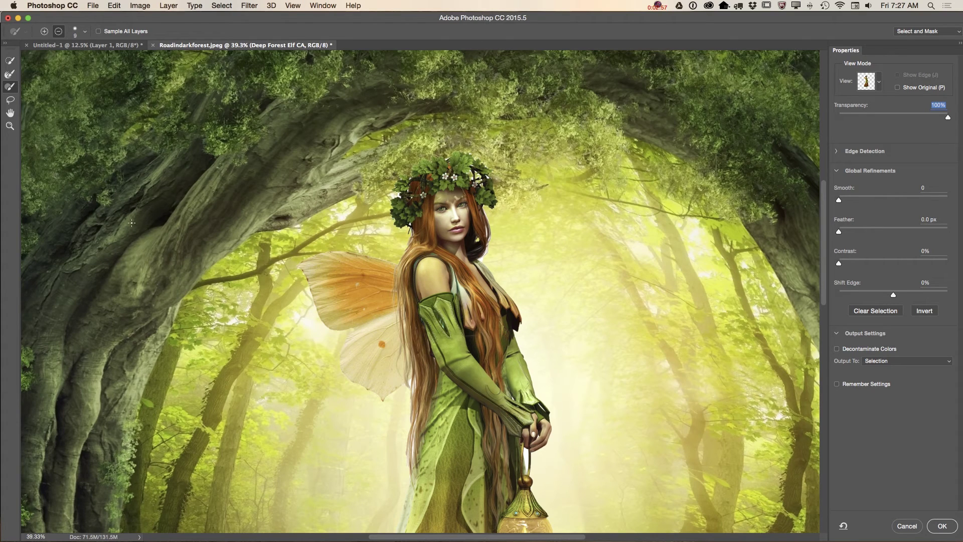
{"action": "left_click", "coordinate": [10, 126]}
{"action": "left_click_drag", "start_coordinate": [489, 228], "coordinate": [449, 219]}
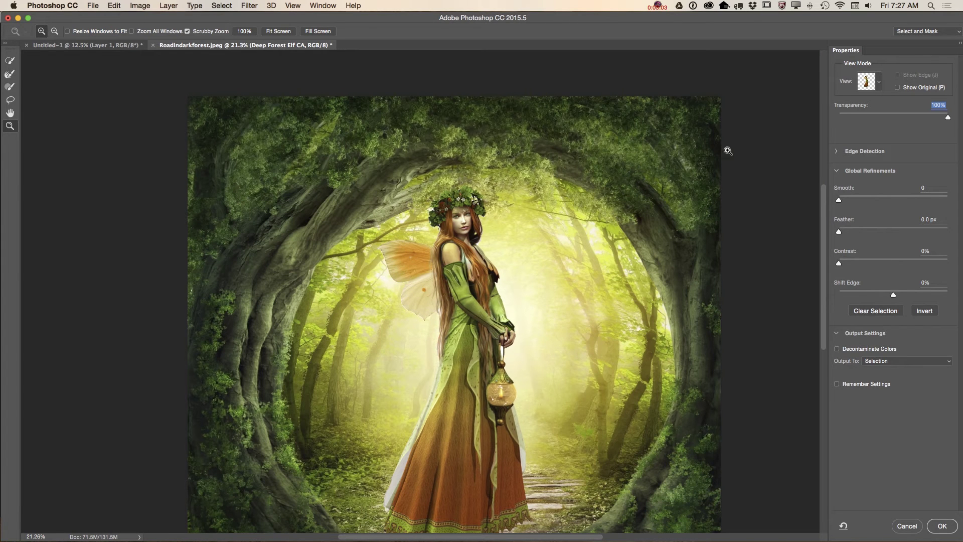
Step: View the selection in Black & White and refine the hair's left edge with a 17 px brush
{"action": "left_click", "coordinate": [880, 82]}
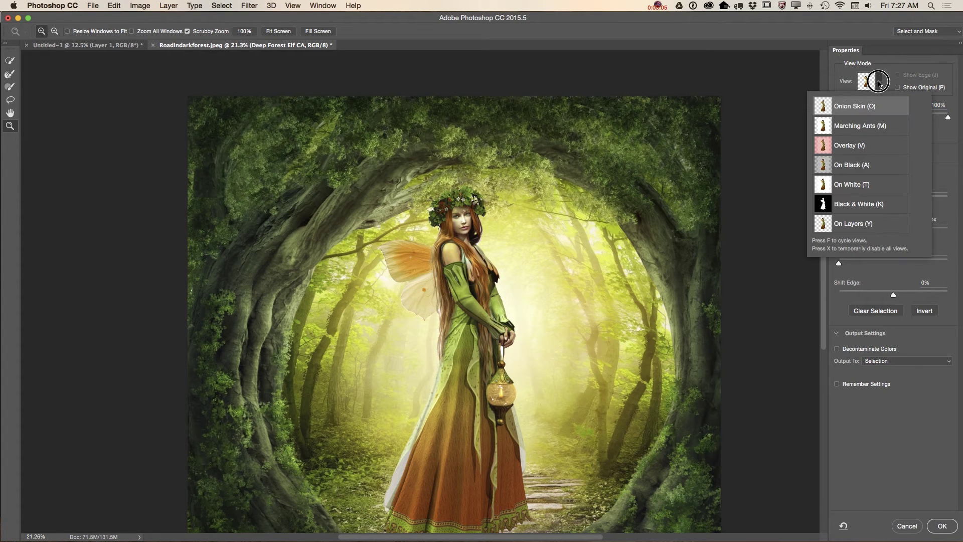
{"action": "left_click", "coordinate": [855, 203]}
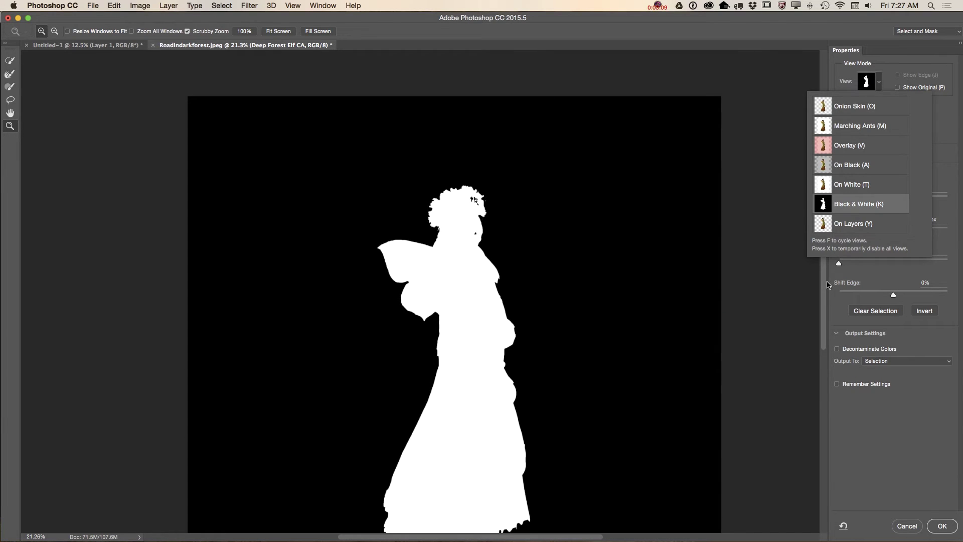
{"action": "scroll", "coordinate": [827, 286], "scroll_direction": "down", "scroll_amount": 2}
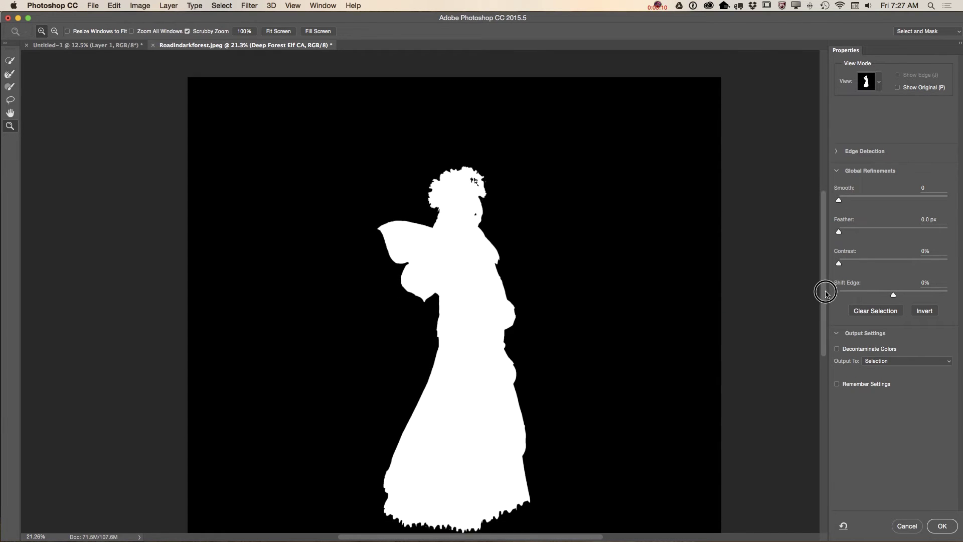
{"action": "left_click", "coordinate": [11, 75]}
{"action": "right_click", "coordinate": [554, 184]}
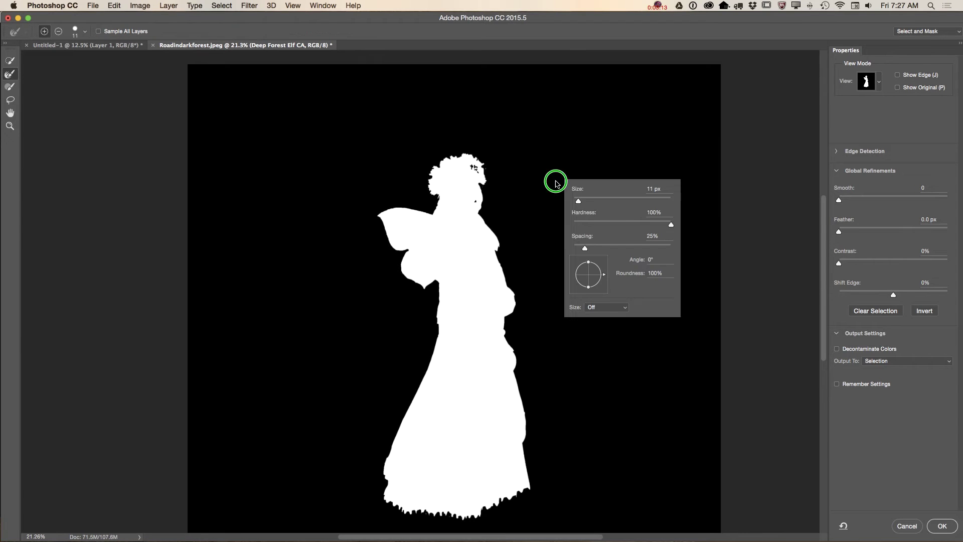
{"action": "left_click_drag", "start_coordinate": [578, 200], "coordinate": [581, 200]}
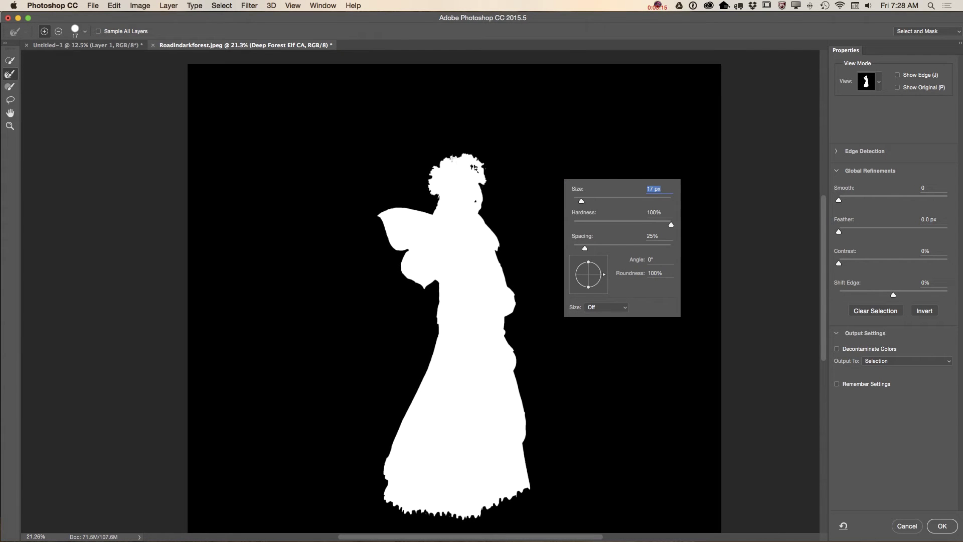
{"action": "key", "text": "Return"}
{"action": "left_click_drag", "start_coordinate": [426, 169], "coordinate": [433, 193]}
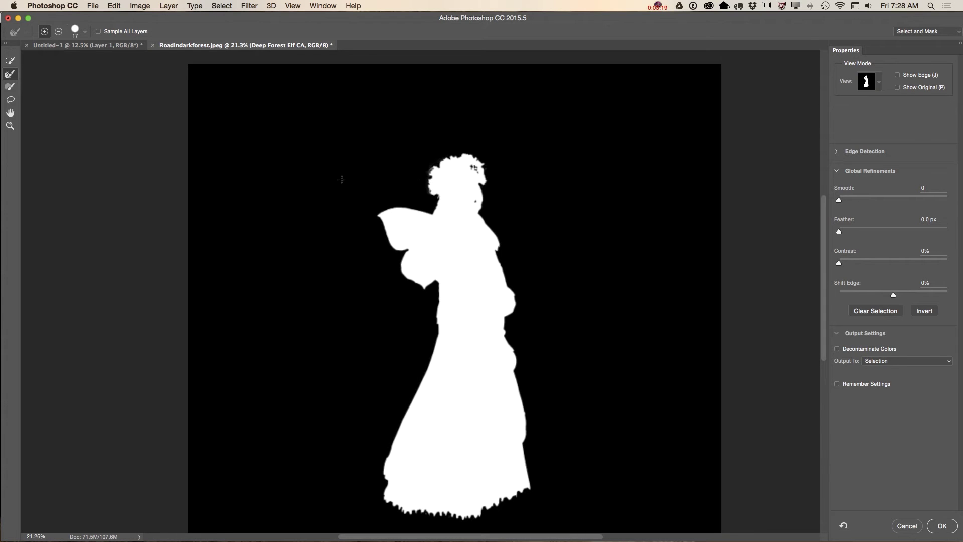
Step: Zoom into the elf's head and refine the hair's right edge and the neck down to the wing
{"action": "left_click", "coordinate": [9, 126]}
{"action": "left_click_drag", "start_coordinate": [466, 176], "coordinate": [485, 198]}
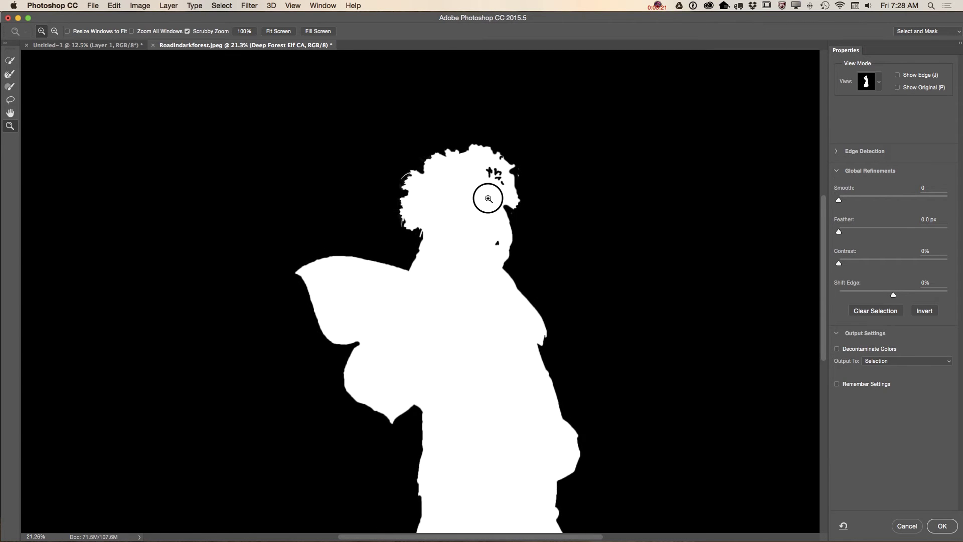
{"action": "left_click", "coordinate": [10, 74]}
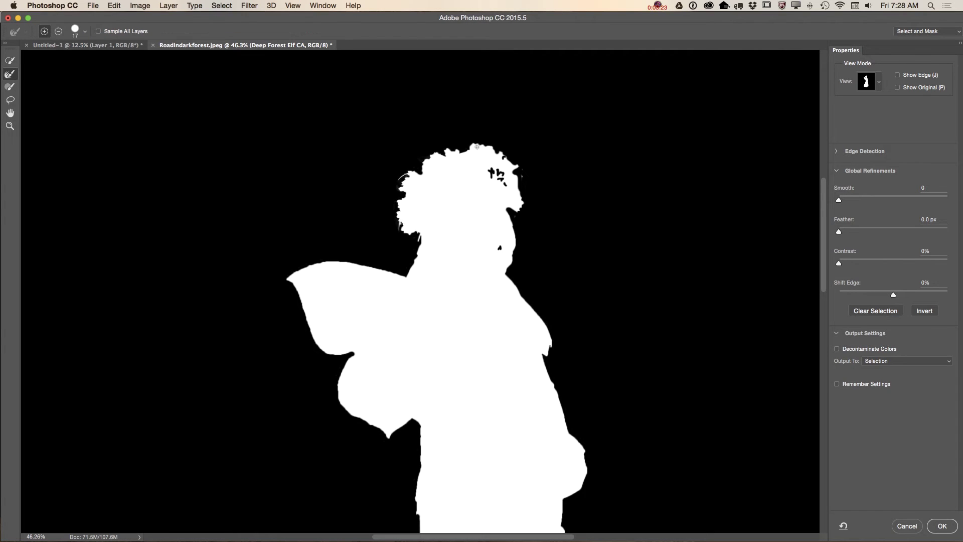
{"action": "mouse_move", "coordinate": [480, 143]}
{"action": "left_mouse_down"}
{"action": "mouse_move", "coordinate": [509, 155]}
{"action": "mouse_move", "coordinate": [520, 179]}
{"action": "mouse_move", "coordinate": [517, 262]}
{"action": "left_mouse_up"}
{"action": "mouse_move", "coordinate": [411, 244]}
{"action": "left_mouse_down"}
{"action": "mouse_move", "coordinate": [401, 275]}
{"action": "mouse_move", "coordinate": [326, 261]}
{"action": "mouse_move", "coordinate": [281, 282]}
{"action": "mouse_move", "coordinate": [323, 350]}
{"action": "mouse_move", "coordinate": [353, 353]}
{"action": "mouse_move", "coordinate": [342, 384]}
{"action": "mouse_move", "coordinate": [351, 413]}
{"action": "mouse_move", "coordinate": [388, 436]}
{"action": "mouse_move", "coordinate": [422, 425]}
{"action": "left_mouse_up"}
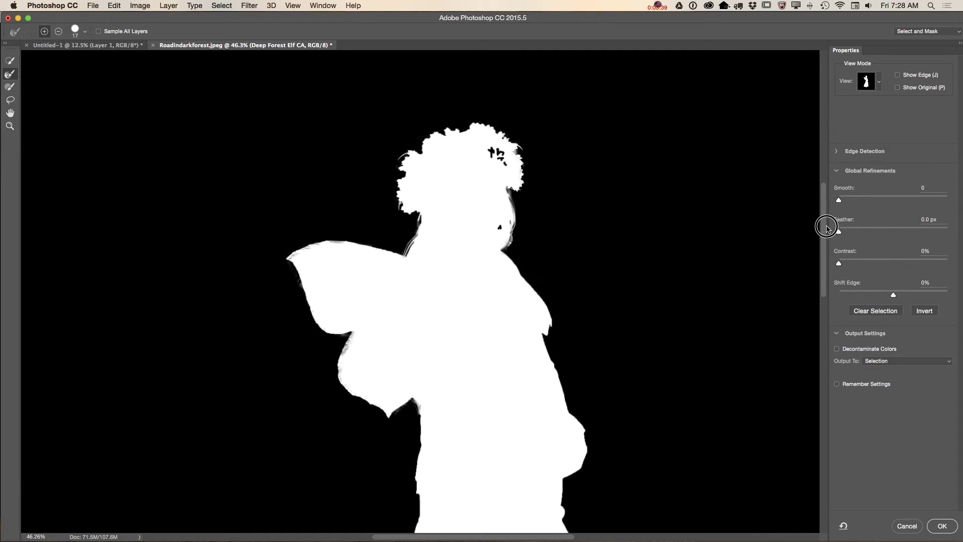
Step: Refine the mask along the body's left and right edges down to the hem
{"action": "scroll", "coordinate": [722, 258], "scroll_direction": "down", "scroll_amount": 5}
{"action": "mouse_move", "coordinate": [419, 302]}
{"action": "left_mouse_down"}
{"action": "mouse_move", "coordinate": [418, 408]}
{"action": "mouse_move", "coordinate": [403, 464]}
{"action": "left_mouse_up"}
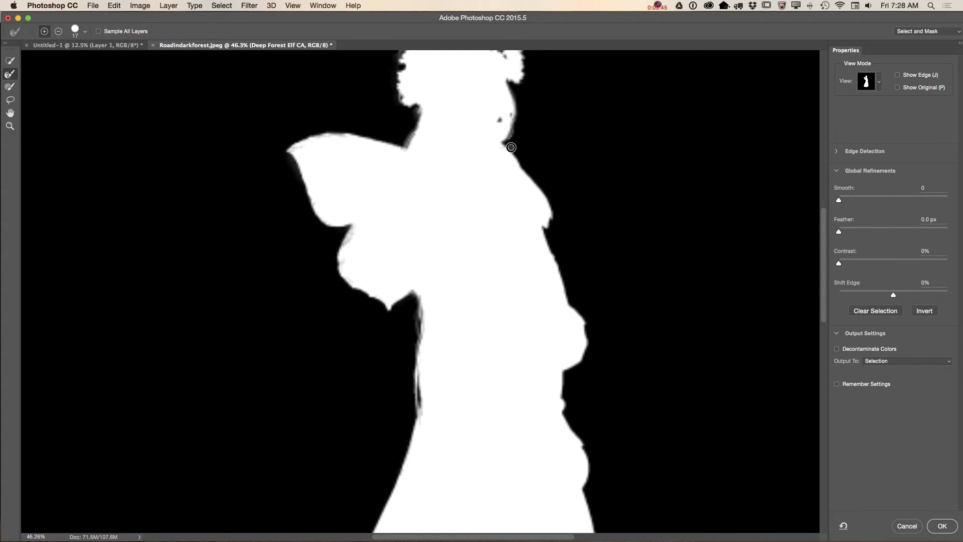
{"action": "mouse_move", "coordinate": [542, 195]}
{"action": "left_mouse_down"}
{"action": "mouse_move", "coordinate": [548, 242]}
{"action": "mouse_move", "coordinate": [590, 330]}
{"action": "mouse_move", "coordinate": [563, 383]}
{"action": "mouse_move", "coordinate": [584, 489]}
{"action": "left_mouse_up"}
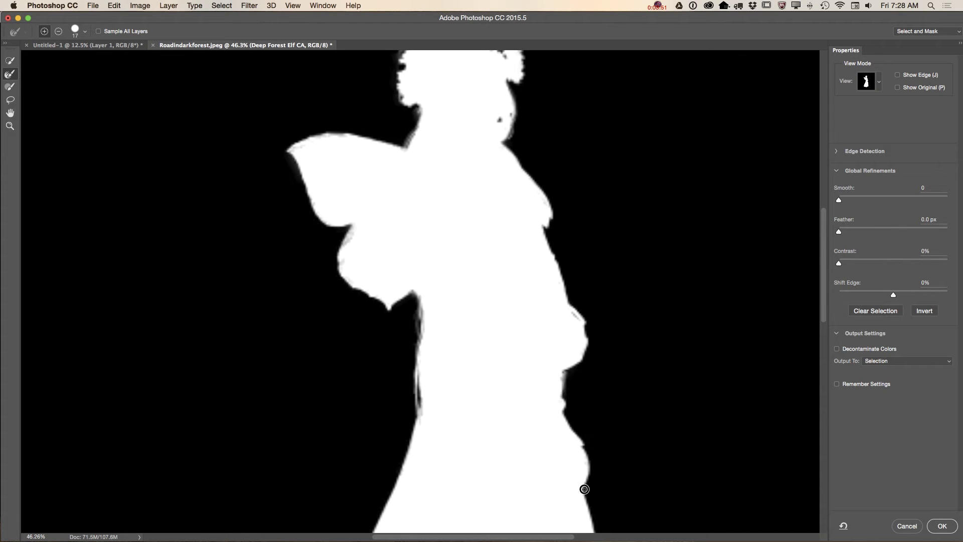
{"action": "left_click_drag", "start_coordinate": [822, 246], "coordinate": [823, 318]}
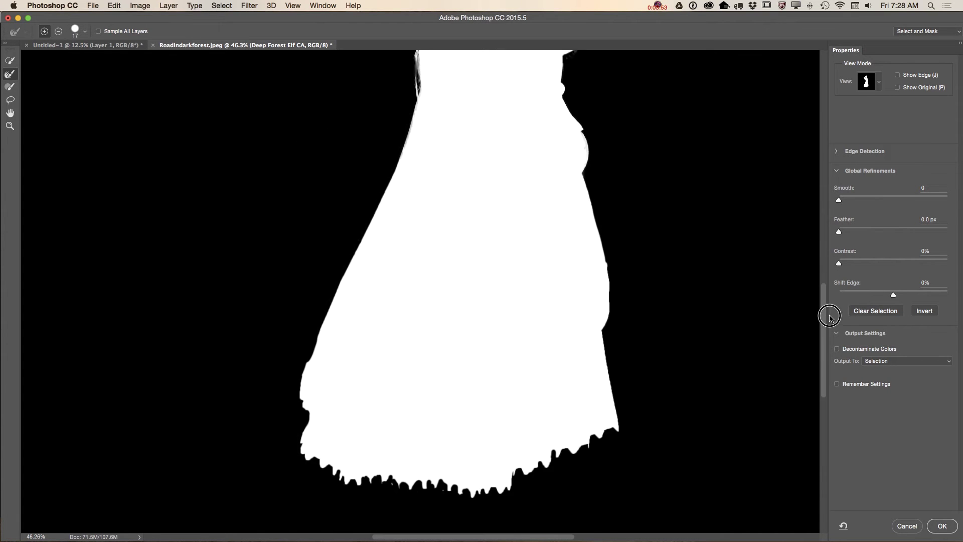
{"action": "mouse_move", "coordinate": [307, 357]}
{"action": "left_mouse_down"}
{"action": "mouse_move", "coordinate": [305, 459]}
{"action": "mouse_move", "coordinate": [348, 479]}
{"action": "mouse_move", "coordinate": [386, 475]}
{"action": "mouse_move", "coordinate": [474, 492]}
{"action": "mouse_move", "coordinate": [450, 482]}
{"action": "mouse_move", "coordinate": [427, 481]}
{"action": "mouse_move", "coordinate": [468, 494]}
{"action": "mouse_move", "coordinate": [621, 422]}
{"action": "left_mouse_up"}
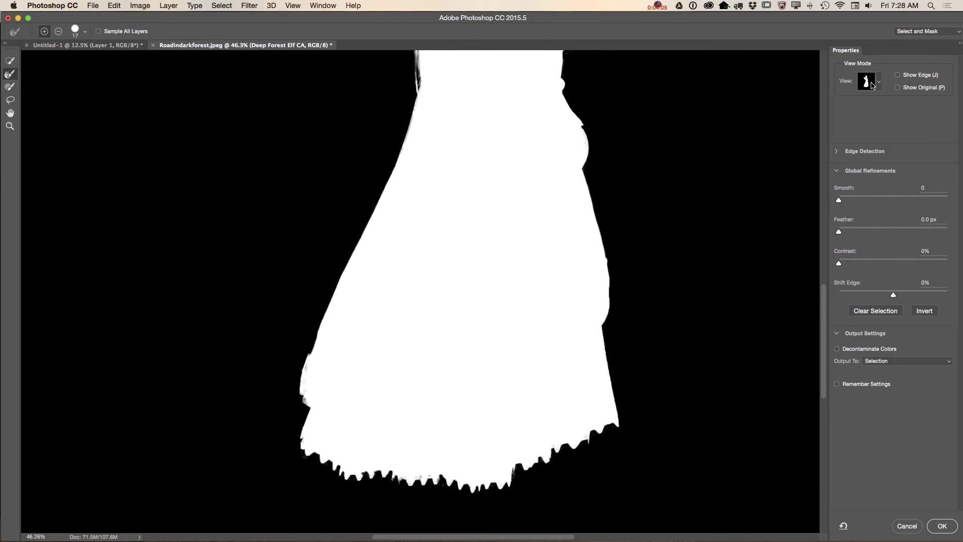
{"action": "left_click", "coordinate": [881, 84]}
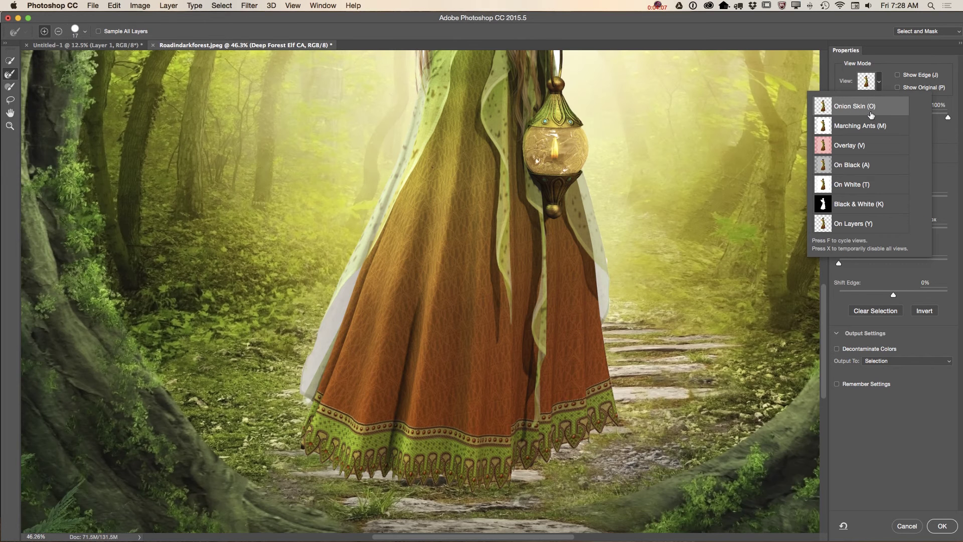
Step: Preview in Onion Skin and refine the white cloth along the dress's right edge
{"action": "left_click", "coordinate": [829, 306]}
{"action": "scroll", "coordinate": [815, 281], "scroll_direction": "up", "scroll_amount": 10}
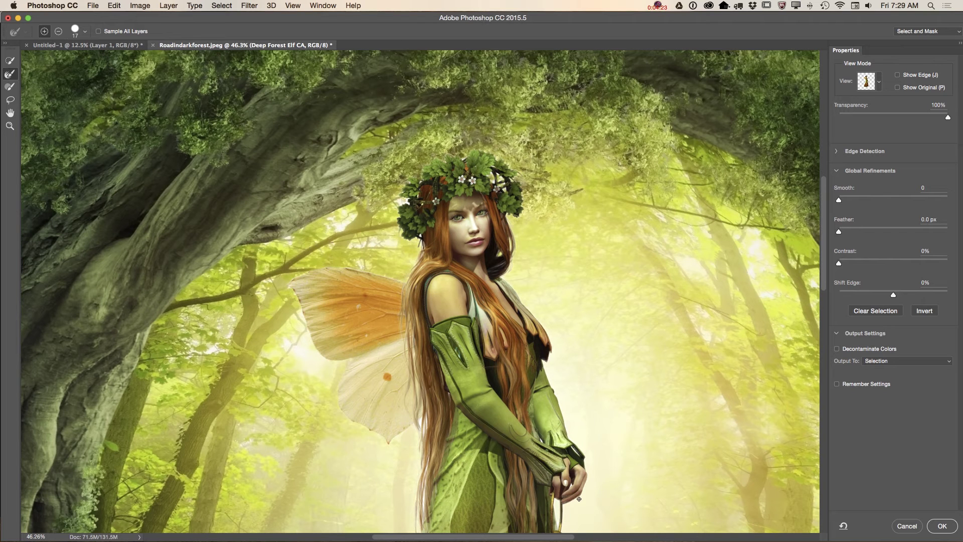
{"action": "scroll", "coordinate": [673, 412], "scroll_direction": "down", "scroll_amount": 10}
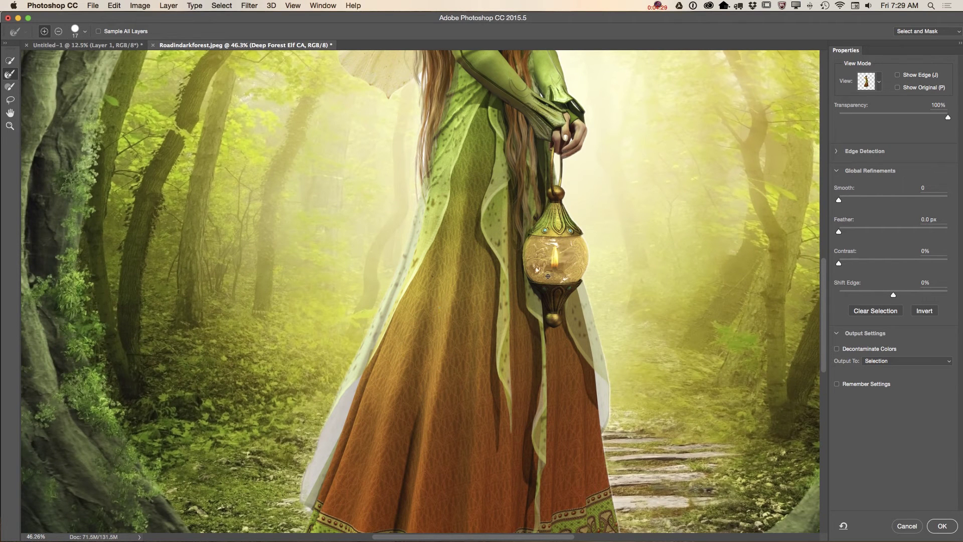
{"action": "left_click_drag", "start_coordinate": [609, 395], "coordinate": [609, 420]}
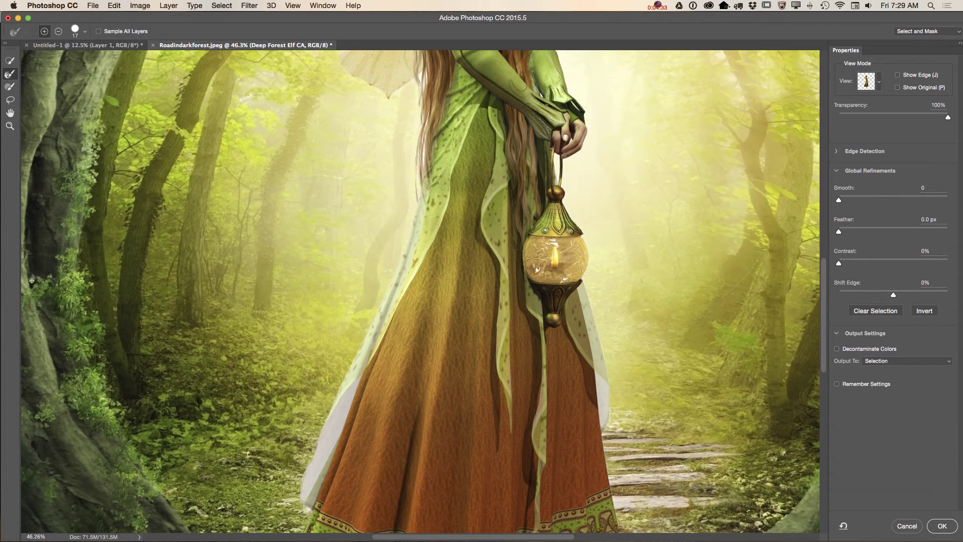
Step: Zoom out and output the refined selection to a Layer Mask on the elf layer
{"action": "left_click", "coordinate": [10, 126]}
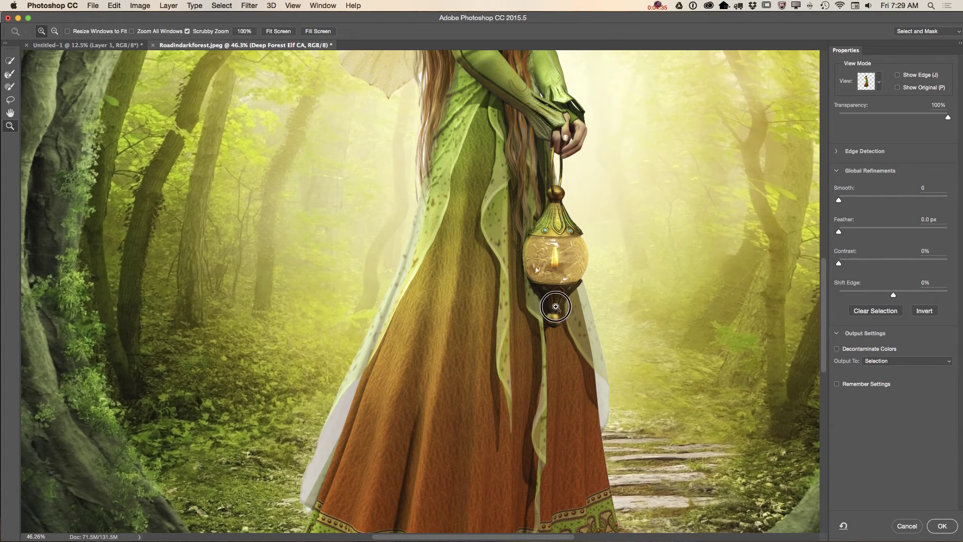
{"action": "left_click", "coordinate": [537, 275], "text": "alt"}
{"action": "left_click", "coordinate": [536, 275], "text": "alt"}
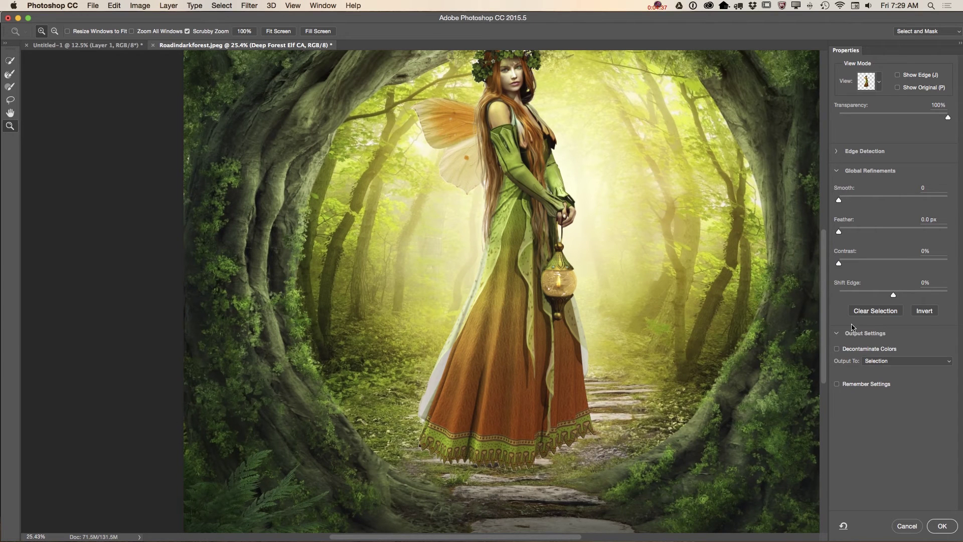
{"action": "left_click", "coordinate": [886, 359]}
{"action": "left_click", "coordinate": [884, 371]}
{"action": "left_click", "coordinate": [943, 526]}
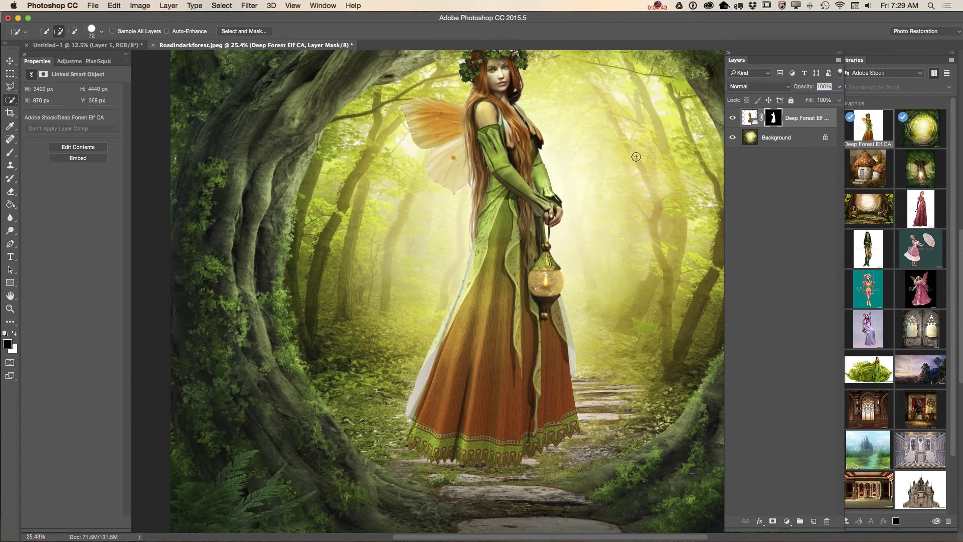
Step: Free Transform the elf down to about 84% and move her left and down onto the path
{"action": "left_click", "coordinate": [10, 309]}
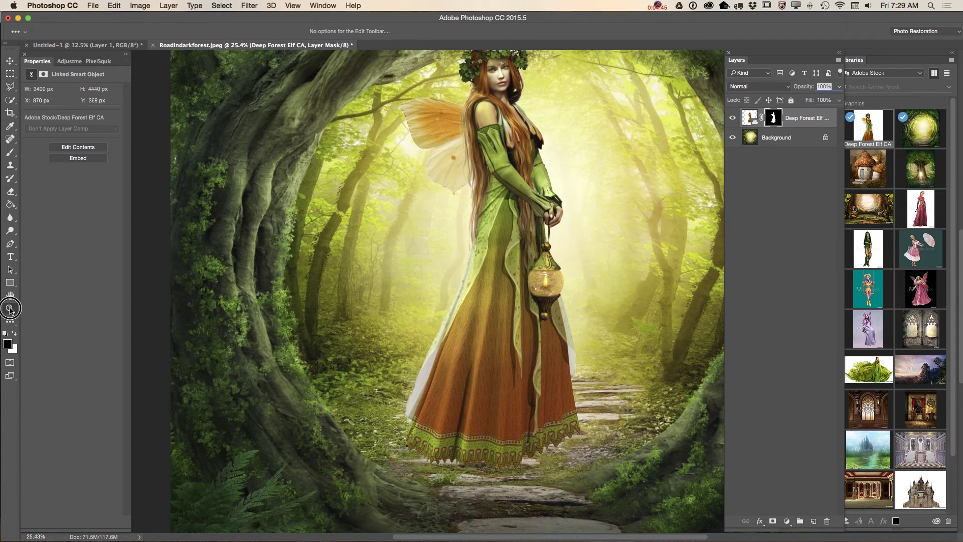
{"action": "left_click", "coordinate": [401, 327], "text": "alt"}
{"action": "left_click_drag", "start_coordinate": [491, 183], "coordinate": [527, 184]}
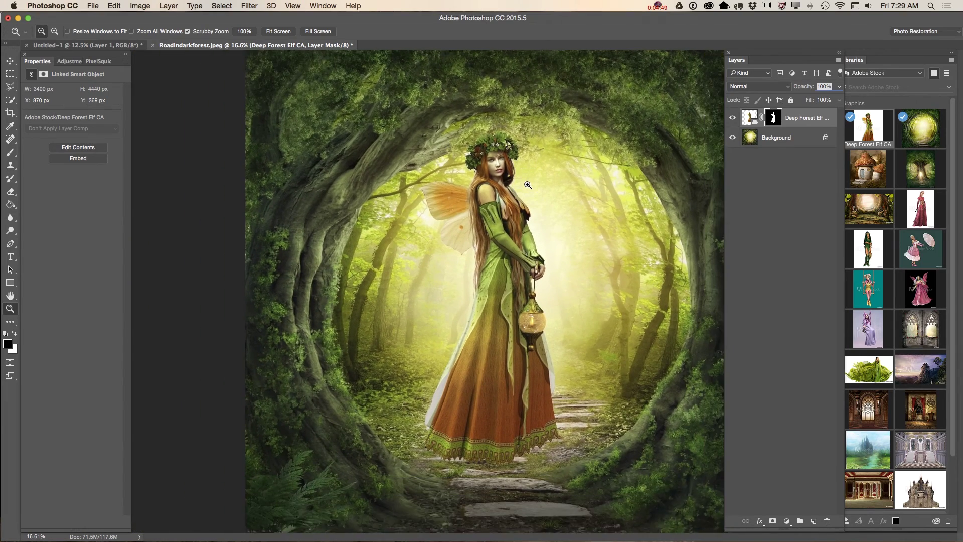
{"action": "left_click_drag", "start_coordinate": [456, 312], "coordinate": [406, 269]}
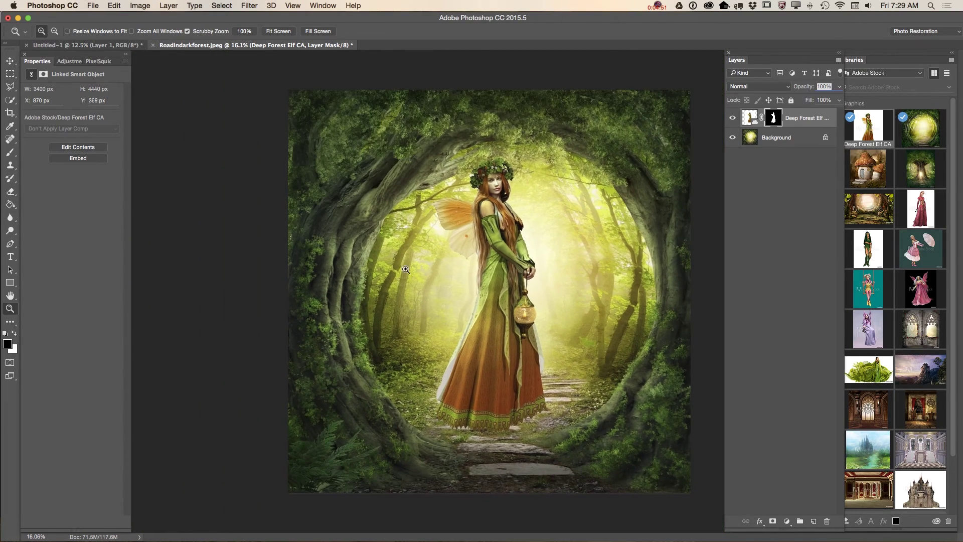
{"action": "left_click", "coordinate": [114, 6]}
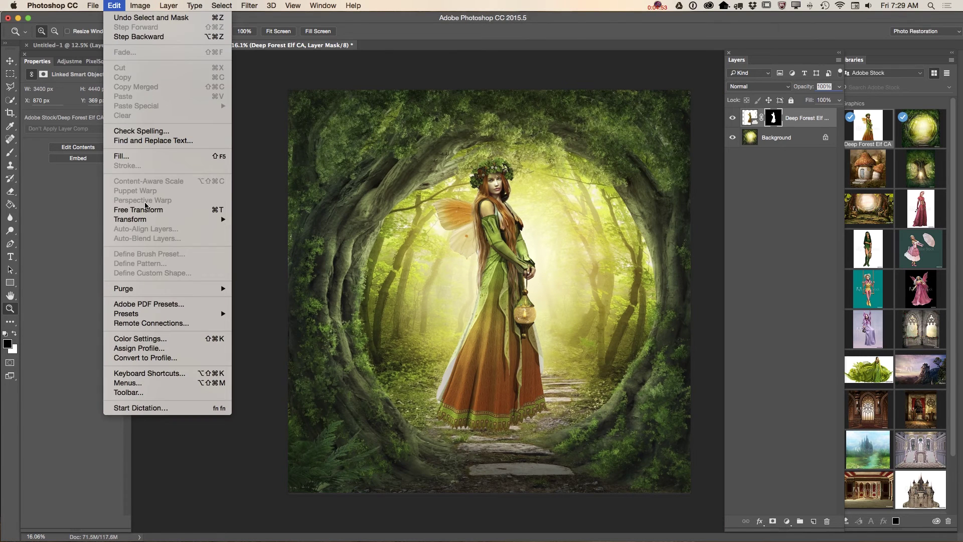
{"action": "left_click", "coordinate": [149, 209]}
{"action": "left_click_drag", "start_coordinate": [355, 123], "coordinate": [397, 186]}
{"action": "left_click_drag", "start_coordinate": [524, 286], "coordinate": [504, 293]}
{"action": "mouse_move", "coordinate": [503, 258]}
{"action": "left_mouse_down"}
{"action": "mouse_move", "coordinate": [484, 269]}
{"action": "mouse_move", "coordinate": [501, 253]}
{"action": "mouse_move", "coordinate": [507, 270]}
{"action": "left_mouse_up"}
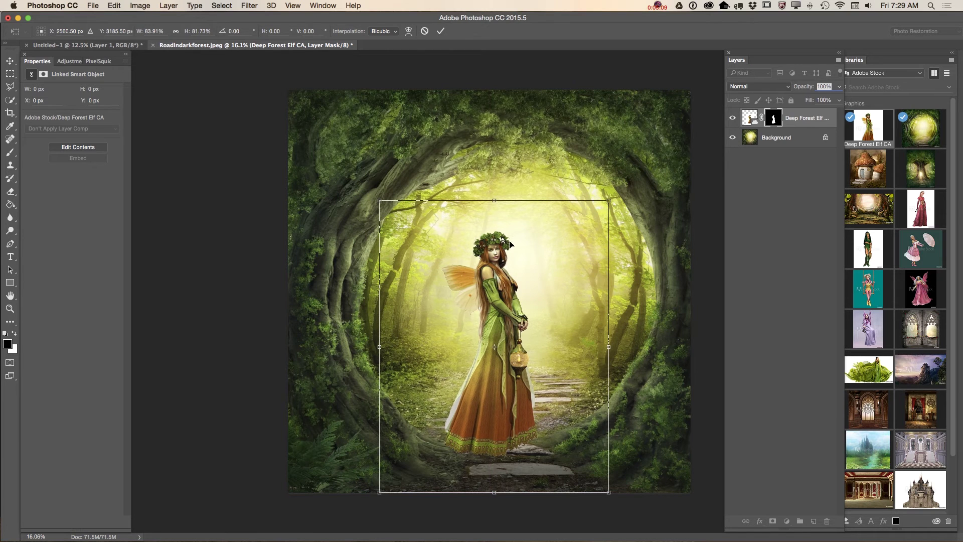
{"action": "left_click", "coordinate": [440, 31]}
{"action": "key", "text": "z"}
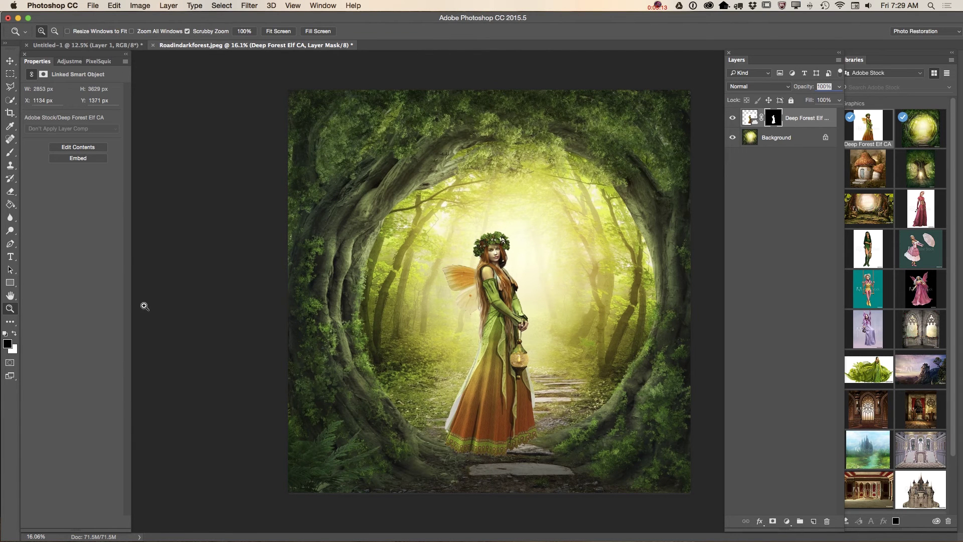
{"action": "left_click_drag", "start_coordinate": [471, 446], "coordinate": [504, 421]}
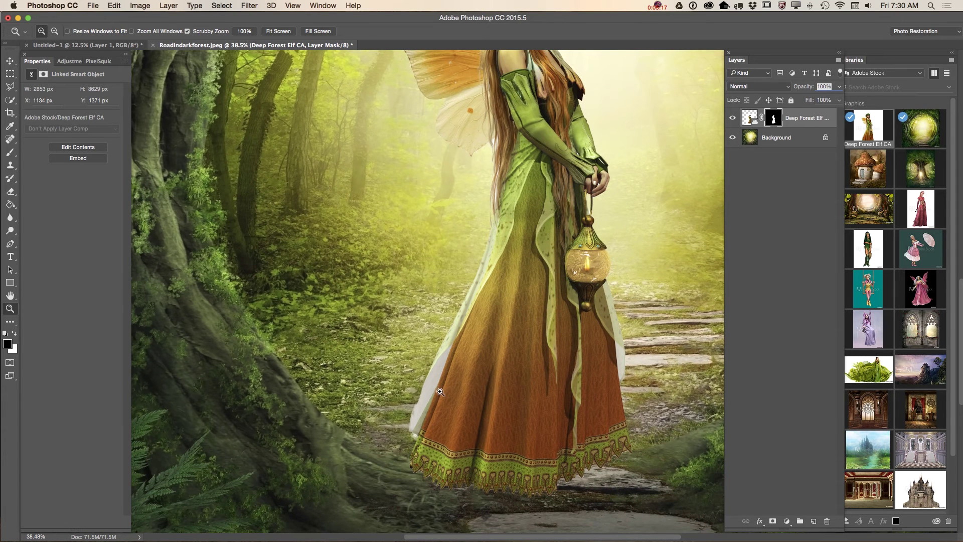
Step: Set the Brush tool to about 21% opacity and 52 px size
{"action": "left_click", "coordinate": [10, 152]}
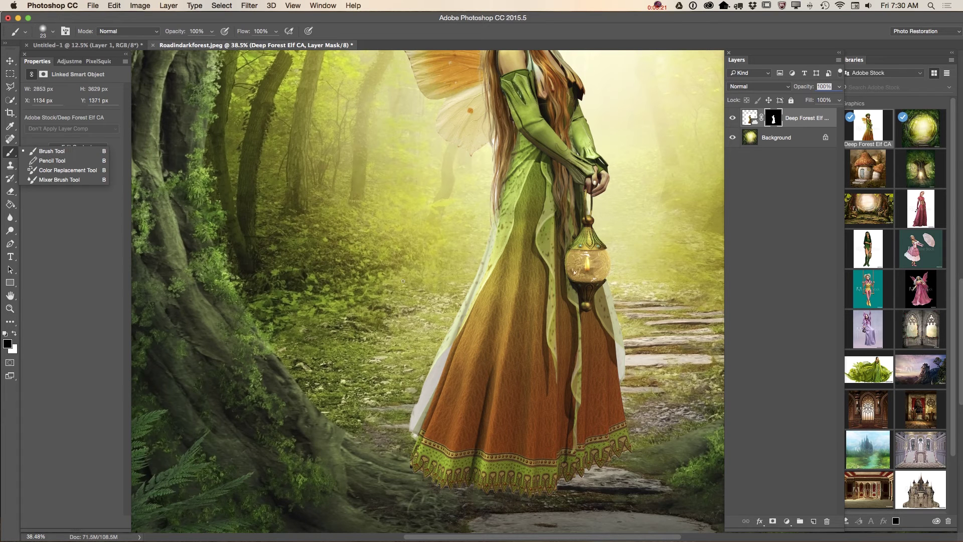
{"action": "left_click", "coordinate": [216, 34]}
{"action": "left_click", "coordinate": [212, 32]}
{"action": "left_click", "coordinate": [174, 45]}
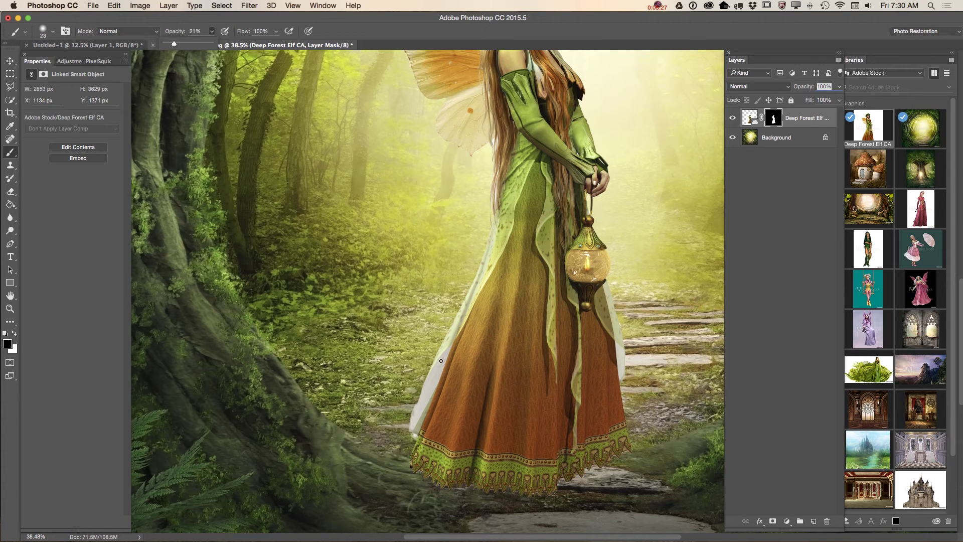
{"action": "right_click", "coordinate": [492, 325]}
{"action": "left_click_drag", "start_coordinate": [560, 346], "coordinate": [575, 346]}
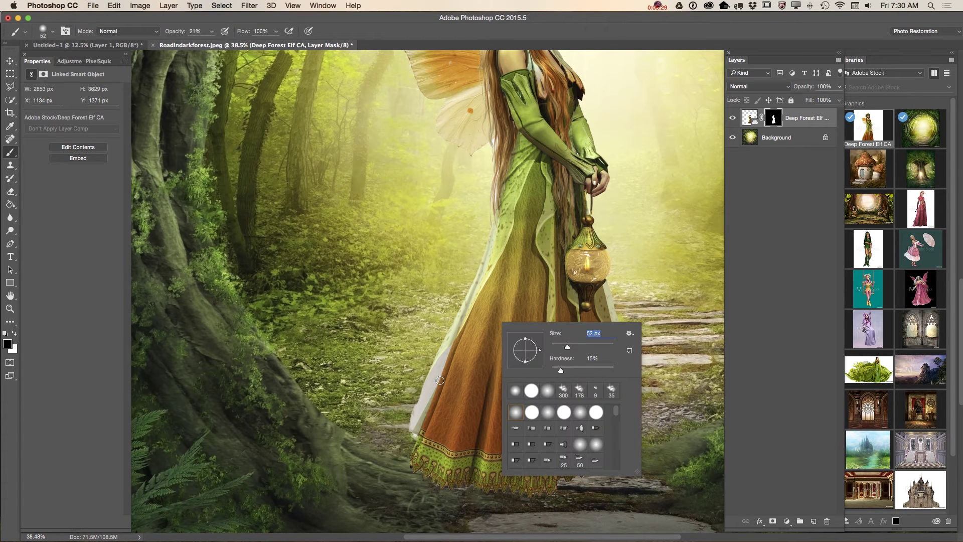
{"action": "left_click", "coordinate": [433, 378]}
Step: Paint black on the layer mask to fade the left and right veil edges of the gown
{"action": "mouse_move", "coordinate": [433, 377]}
{"action": "left_mouse_down"}
{"action": "mouse_move", "coordinate": [443, 350]}
{"action": "mouse_move", "coordinate": [413, 424]}
{"action": "mouse_move", "coordinate": [421, 408]}
{"action": "left_mouse_up"}
{"action": "mouse_move", "coordinate": [445, 354]}
{"action": "left_mouse_down"}
{"action": "mouse_move", "coordinate": [419, 408]}
{"action": "mouse_move", "coordinate": [443, 414]}
{"action": "left_mouse_up"}
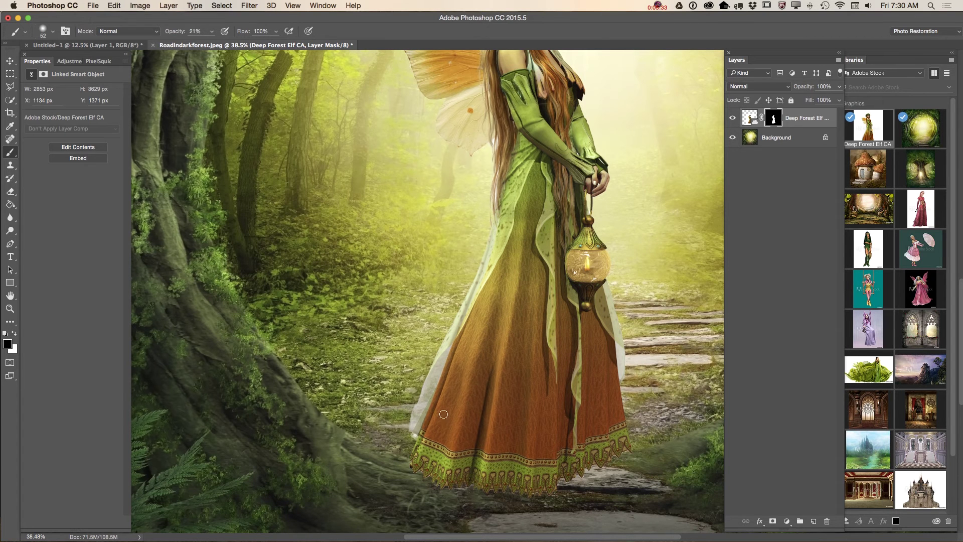
{"action": "left_click_drag", "start_coordinate": [621, 348], "coordinate": [624, 384]}
{"action": "left_click_drag", "start_coordinate": [611, 293], "coordinate": [625, 329]}
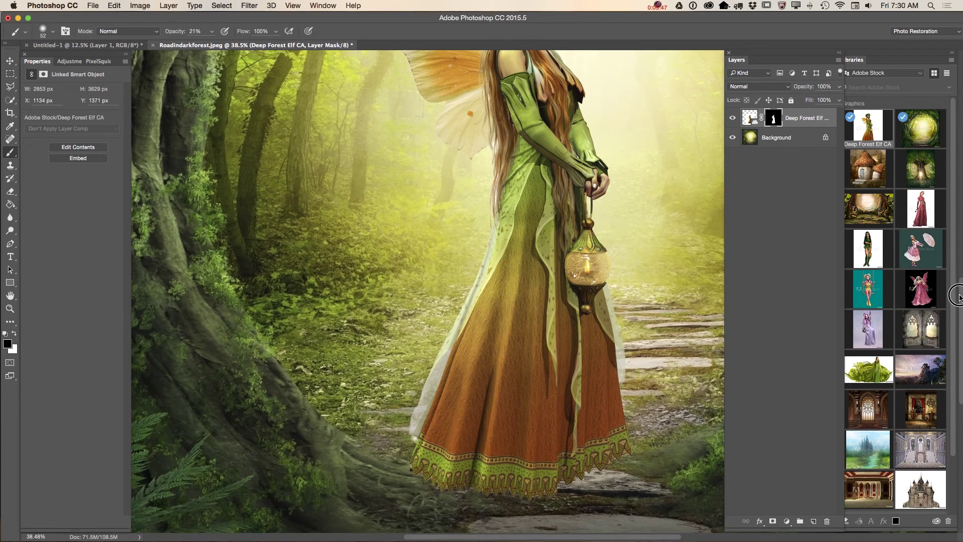
{"action": "scroll", "coordinate": [645, 243], "scroll_direction": "up", "scroll_amount": 5}
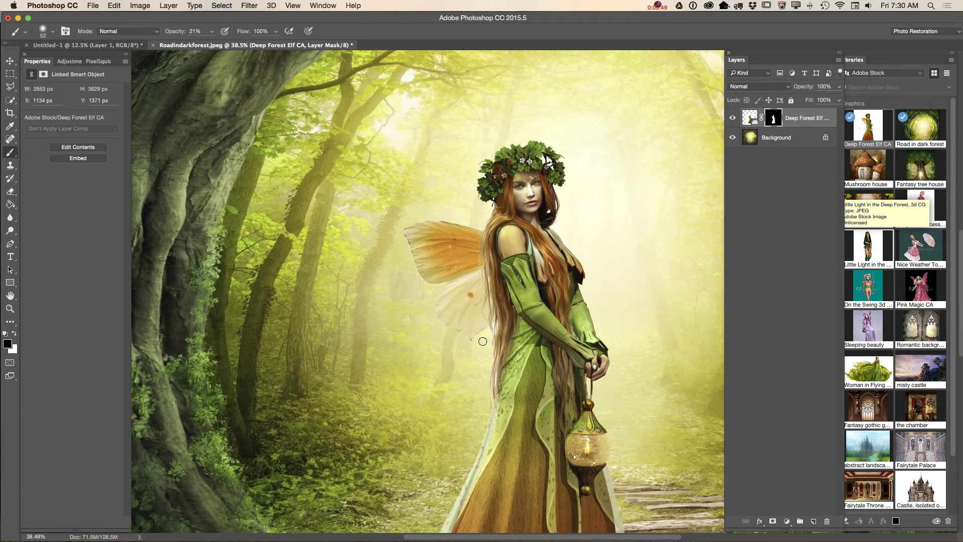
Step: Zoom out to the whole scene and add a new Layer 1 above the Background
{"action": "left_click", "coordinate": [10, 308]}
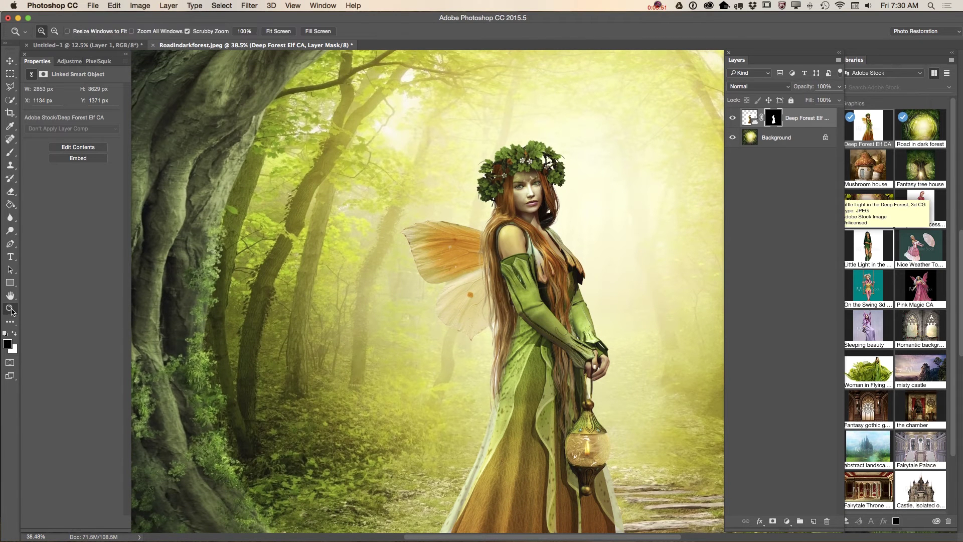
{"action": "left_click_drag", "start_coordinate": [546, 326], "coordinate": [531, 341]}
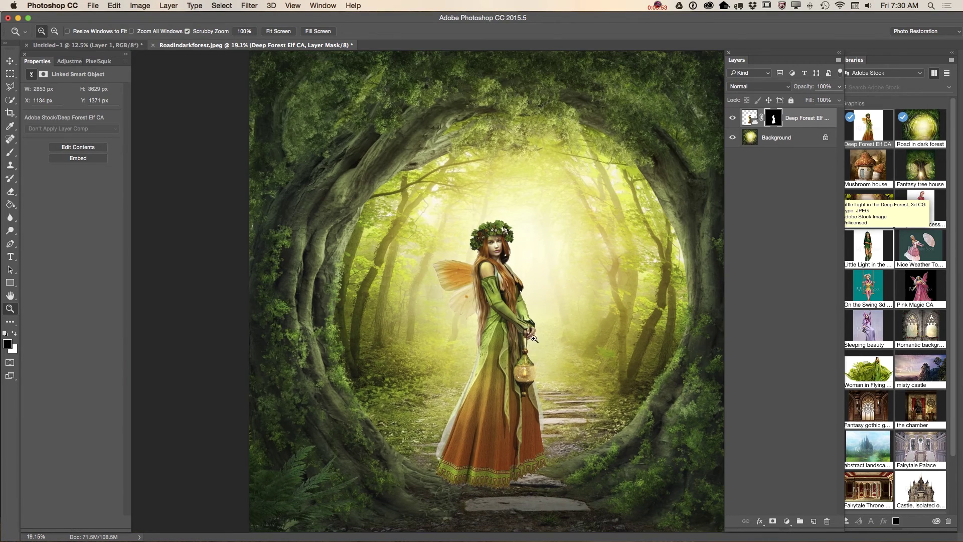
{"action": "left_click_drag", "start_coordinate": [524, 441], "coordinate": [522, 421]}
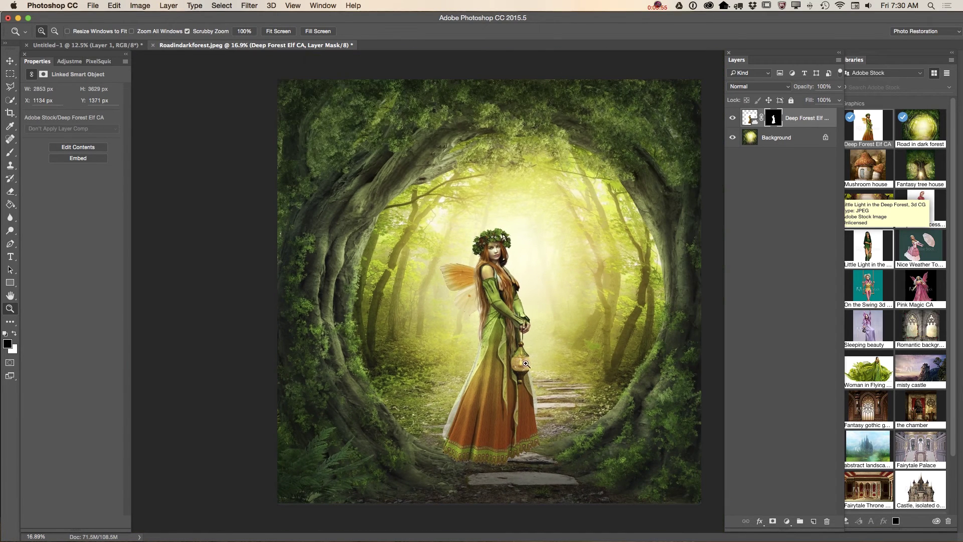
{"action": "left_click", "coordinate": [784, 139]}
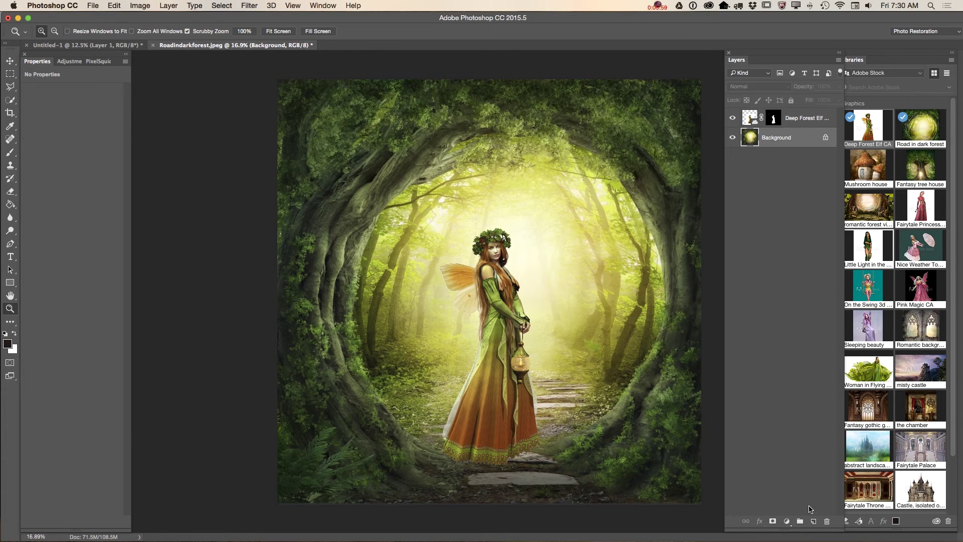
{"action": "left_click", "coordinate": [813, 522]}
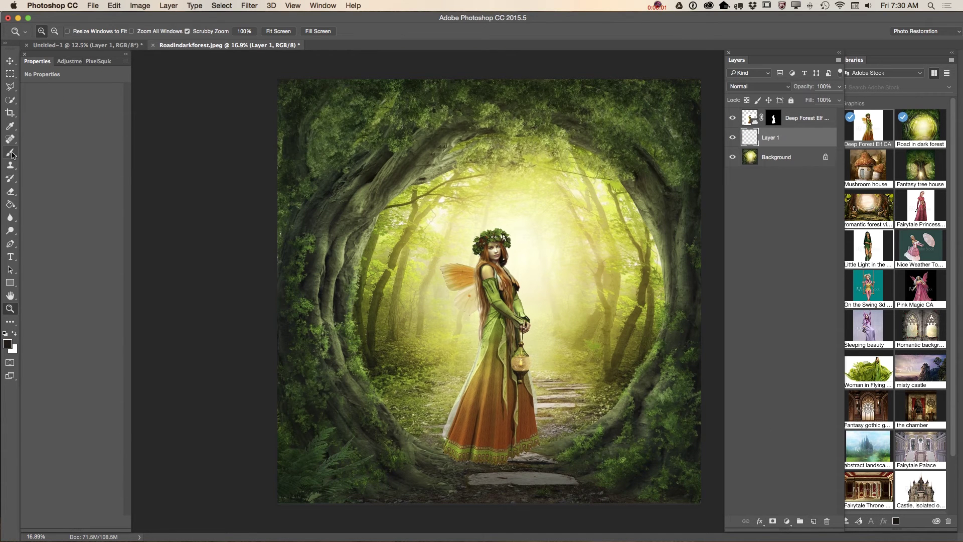
Step: Sample the path colour, darken it to a deep olive, and set the brush to 100% opacity
{"action": "left_click", "coordinate": [10, 126]}
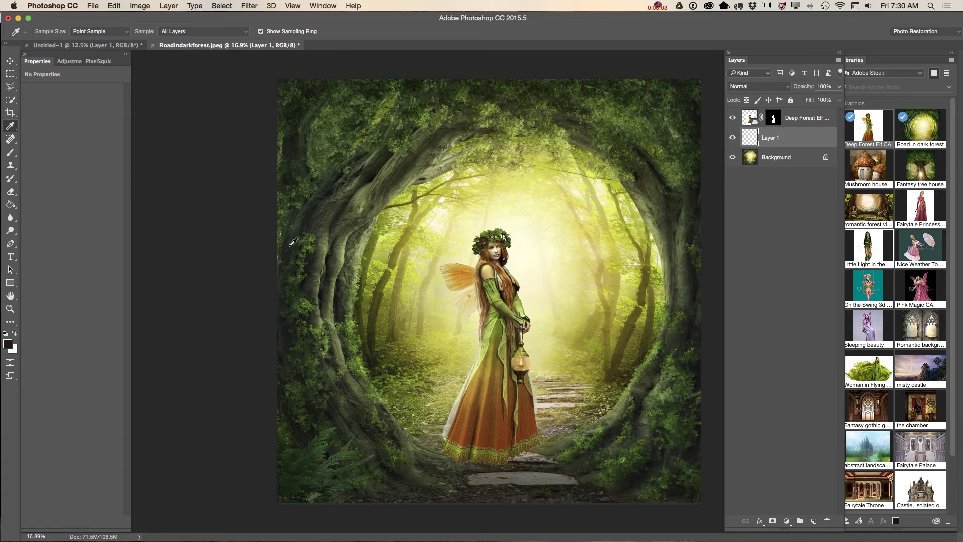
{"action": "left_click", "coordinate": [486, 465]}
{"action": "left_click_drag", "start_coordinate": [10, 152], "coordinate": [38, 151]}
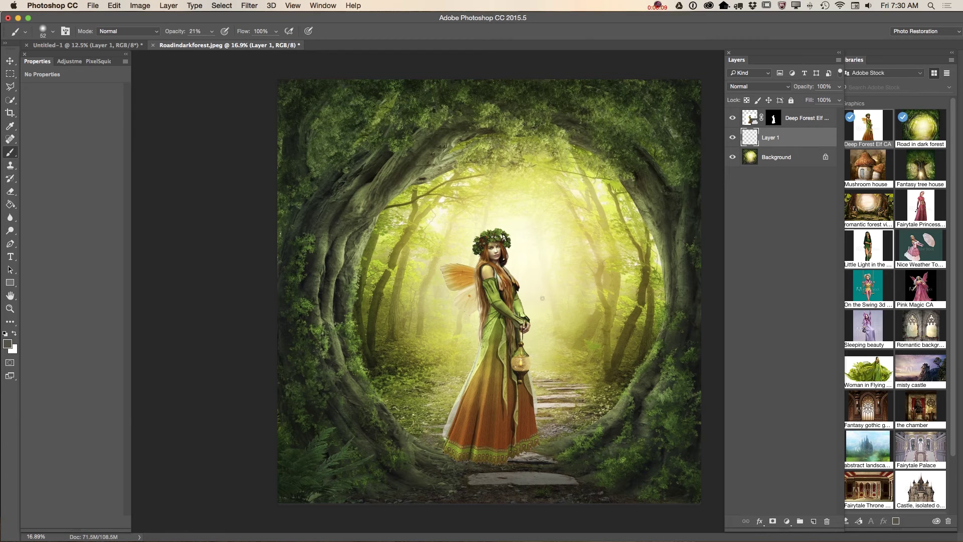
{"action": "left_click_drag", "start_coordinate": [211, 36], "coordinate": [289, 42]}
{"action": "left_click", "coordinate": [518, 457]}
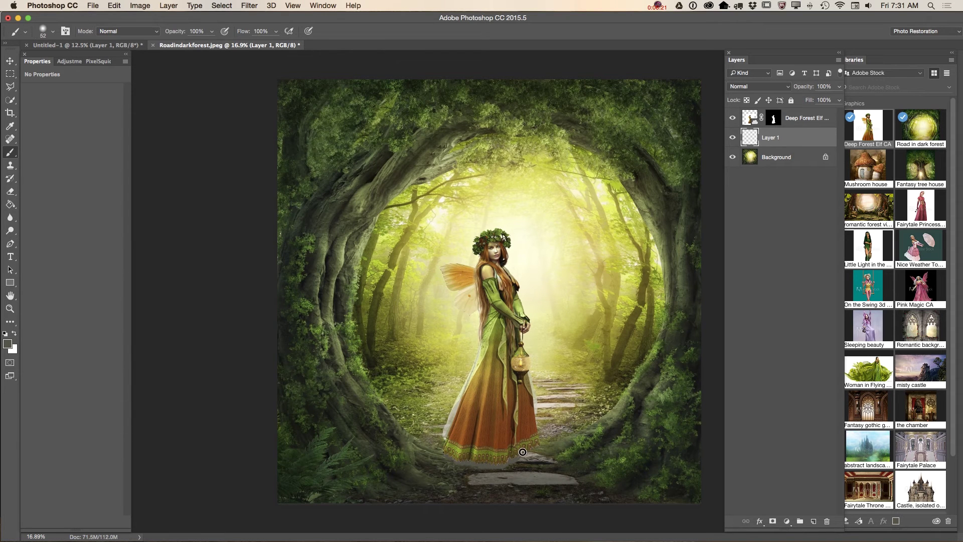
{"action": "left_click", "coordinate": [8, 345]}
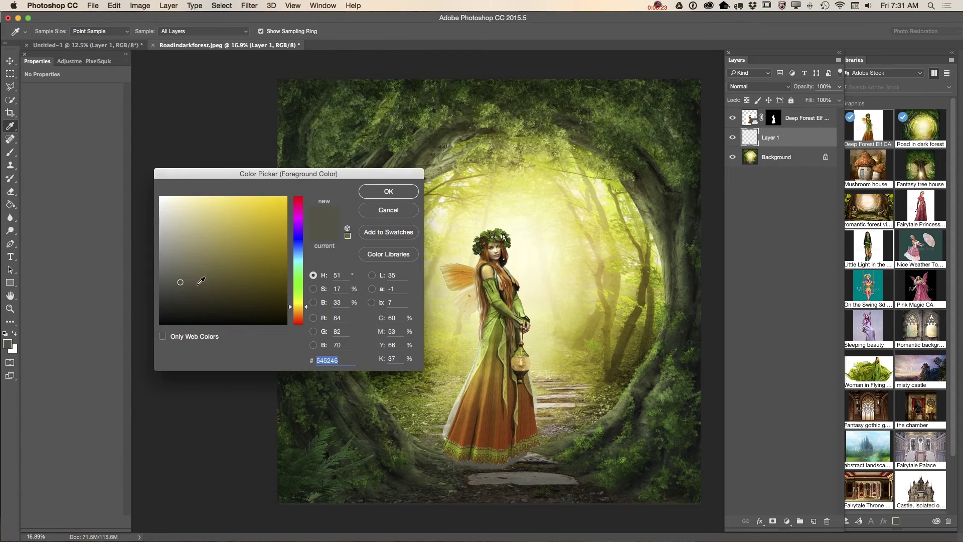
{"action": "left_click_drag", "start_coordinate": [180, 279], "coordinate": [182, 292]}
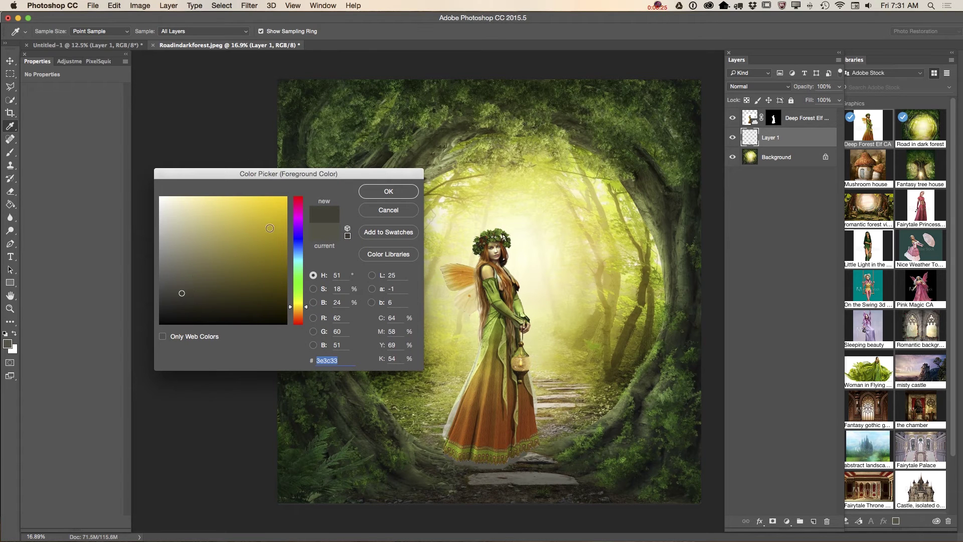
{"action": "left_click", "coordinate": [373, 193]}
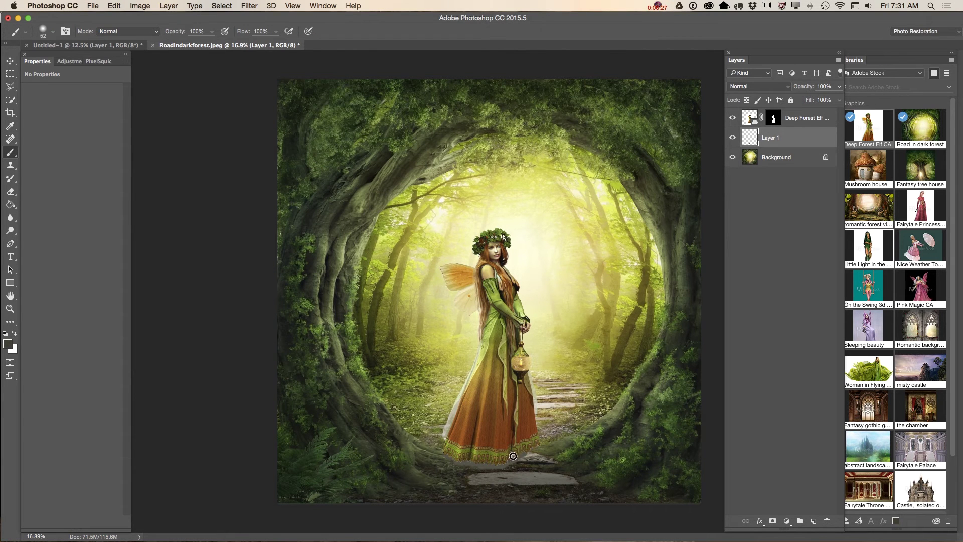
Step: Paint a shadow along the dress hem, erase its excess, and lower Layer 1 opacity to 86%
{"action": "mouse_move", "coordinate": [532, 448]}
{"action": "left_mouse_down"}
{"action": "mouse_move", "coordinate": [519, 461]}
{"action": "mouse_move", "coordinate": [462, 463]}
{"action": "mouse_move", "coordinate": [509, 463]}
{"action": "mouse_move", "coordinate": [449, 460]}
{"action": "mouse_move", "coordinate": [514, 462]}
{"action": "left_mouse_up"}
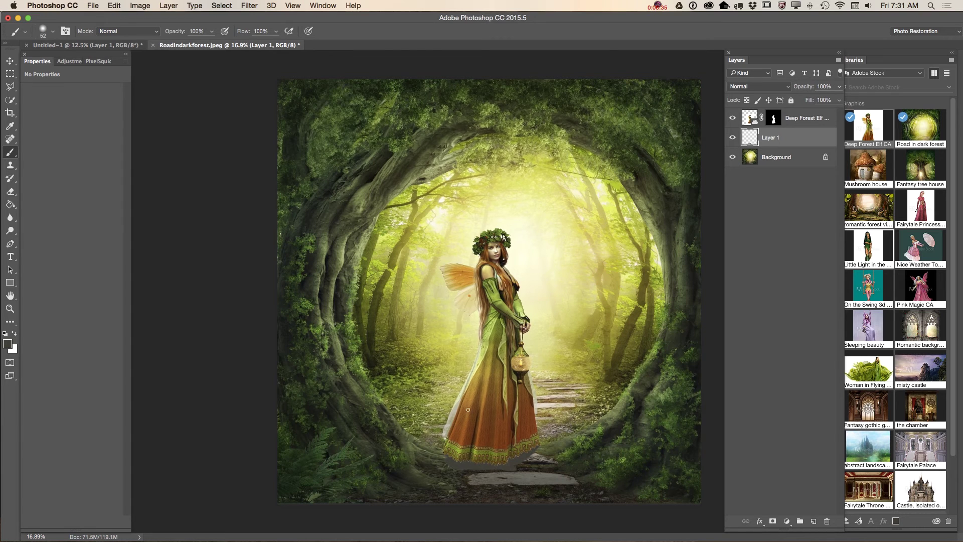
{"action": "left_click", "coordinate": [10, 191]}
{"action": "left_click_drag", "start_coordinate": [525, 471], "coordinate": [462, 472]}
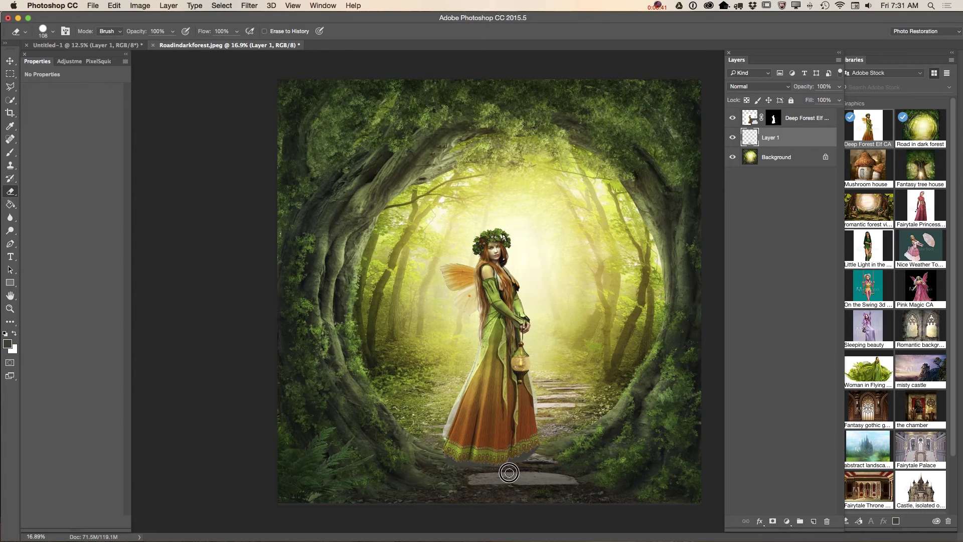
{"action": "left_click", "coordinate": [839, 86]}
{"action": "left_click_drag", "start_coordinate": [838, 100], "coordinate": [831, 102]}
Step: Apply a Gaussian Blur with an 8.9-pixel radius to the hem shadow on Layer 1
{"action": "left_click", "coordinate": [249, 5]}
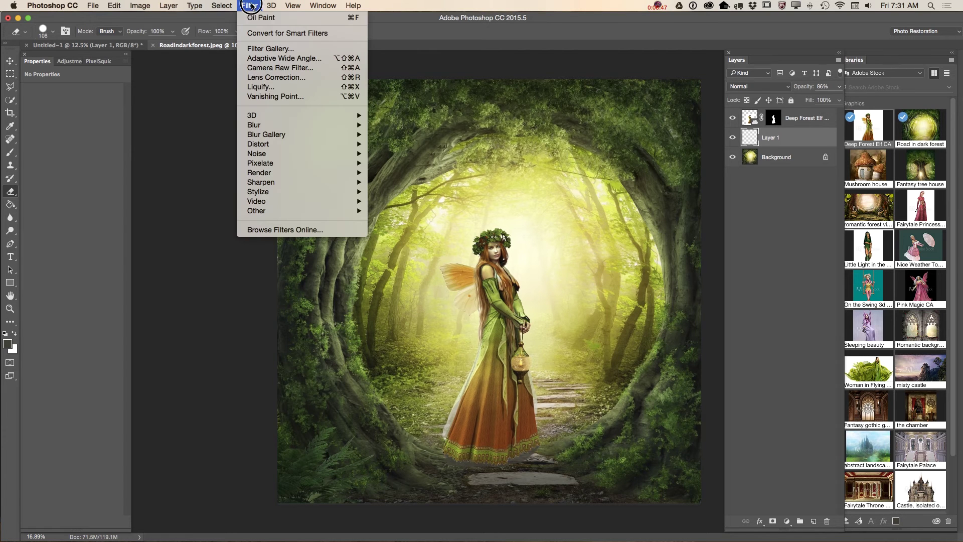
{"action": "mouse_move", "coordinate": [317, 134]}
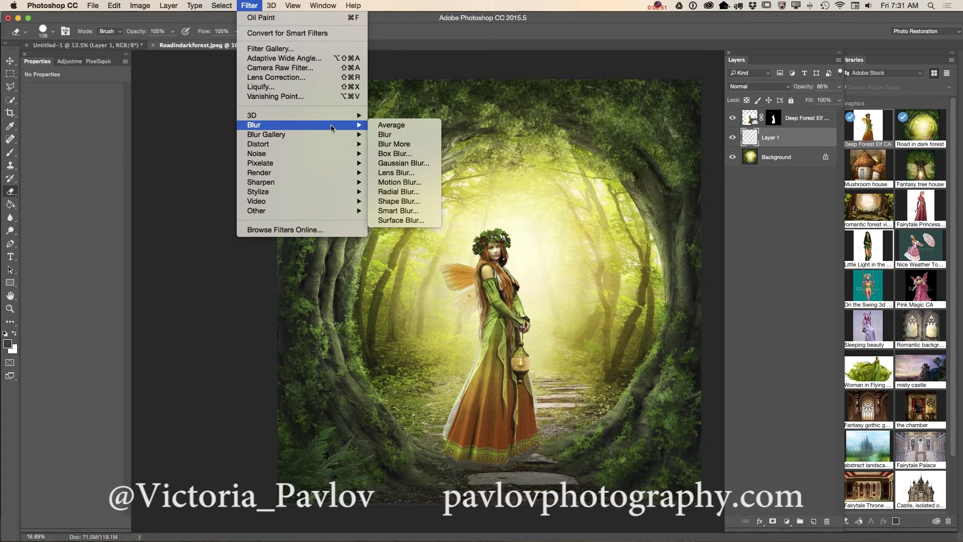
{"action": "left_click", "coordinate": [421, 166]}
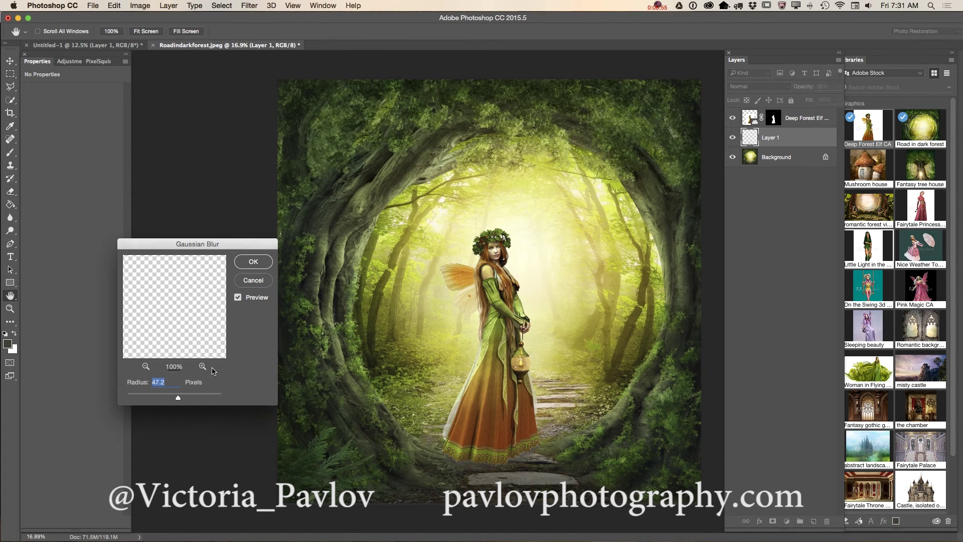
{"action": "left_click_drag", "start_coordinate": [180, 399], "coordinate": [157, 398]}
{"action": "left_click_drag", "start_coordinate": [157, 398], "coordinate": [174, 397]}
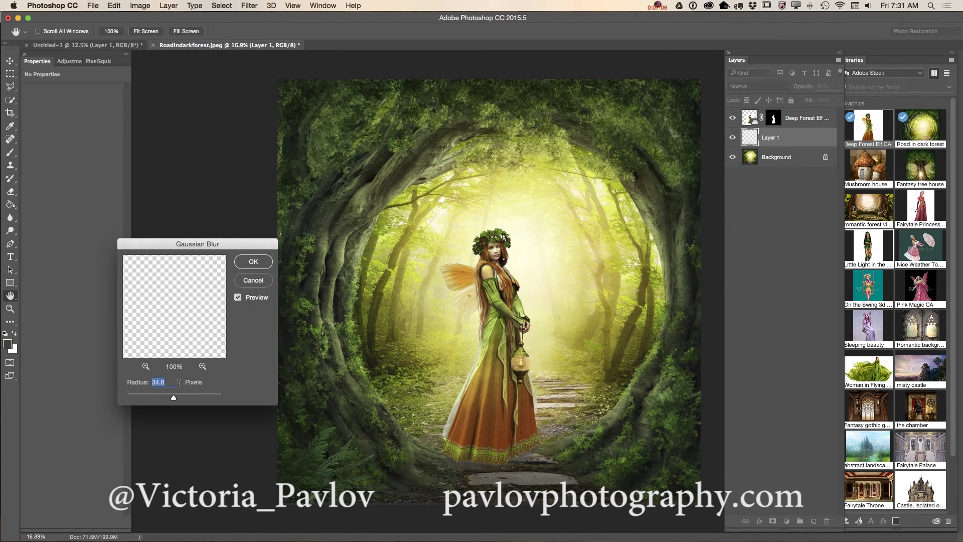
{"action": "left_click", "coordinate": [253, 262]}
{"action": "key", "text": "e"}
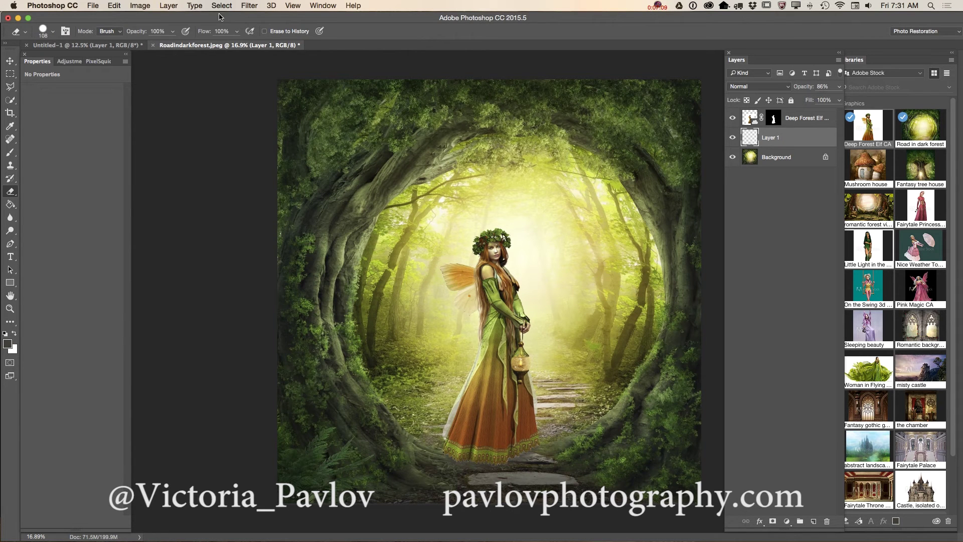
{"action": "left_click", "coordinate": [139, 6]}
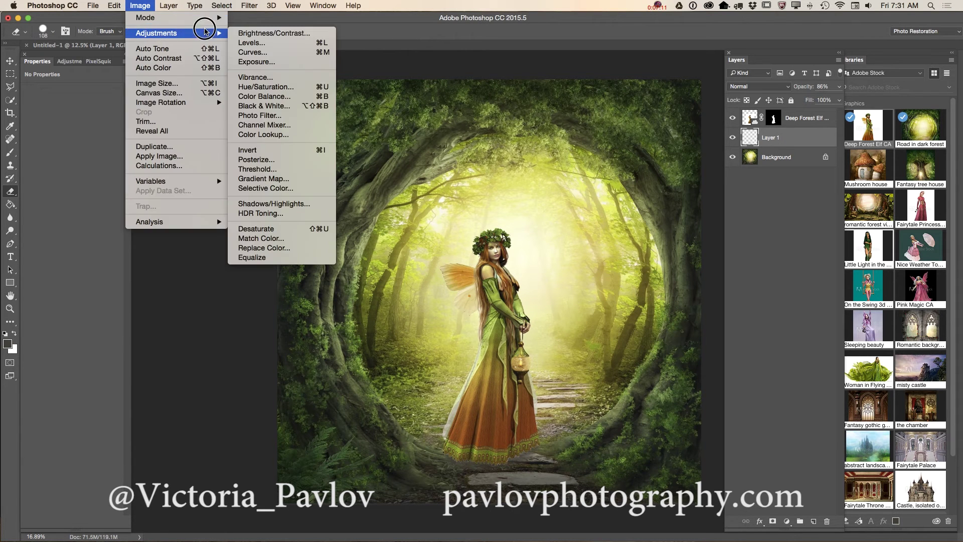
Step: Apply an Exposure adjustment of -1.02 to Layer 1 to darken the hem shadow
{"action": "mouse_move", "coordinate": [214, 33]}
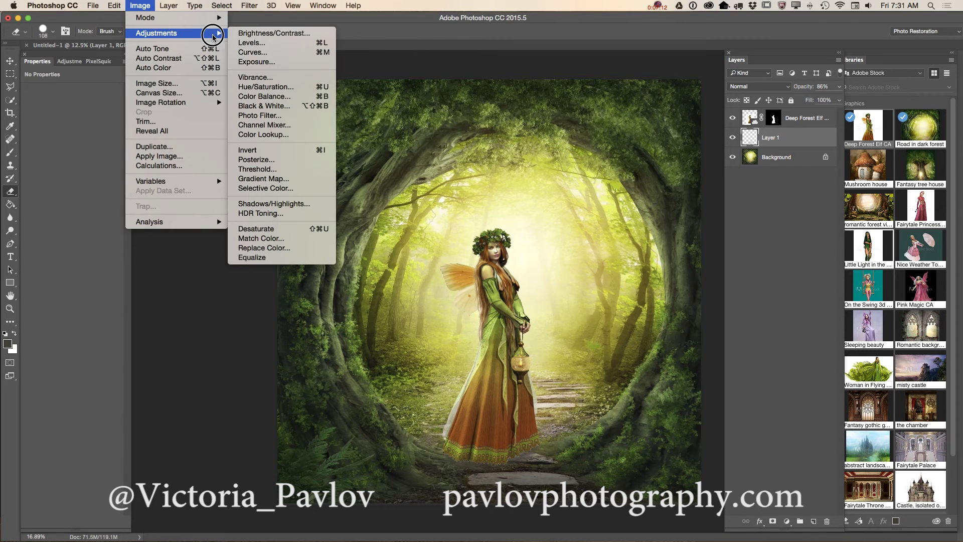
{"action": "left_click", "coordinate": [255, 62]}
{"action": "left_click_drag", "start_coordinate": [645, 159], "coordinate": [635, 159]}
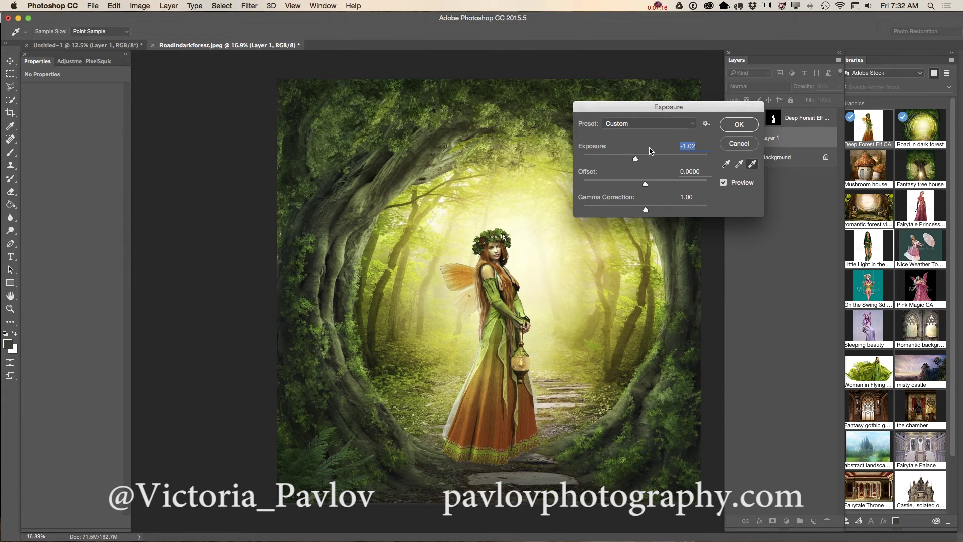
{"action": "left_click", "coordinate": [739, 125]}
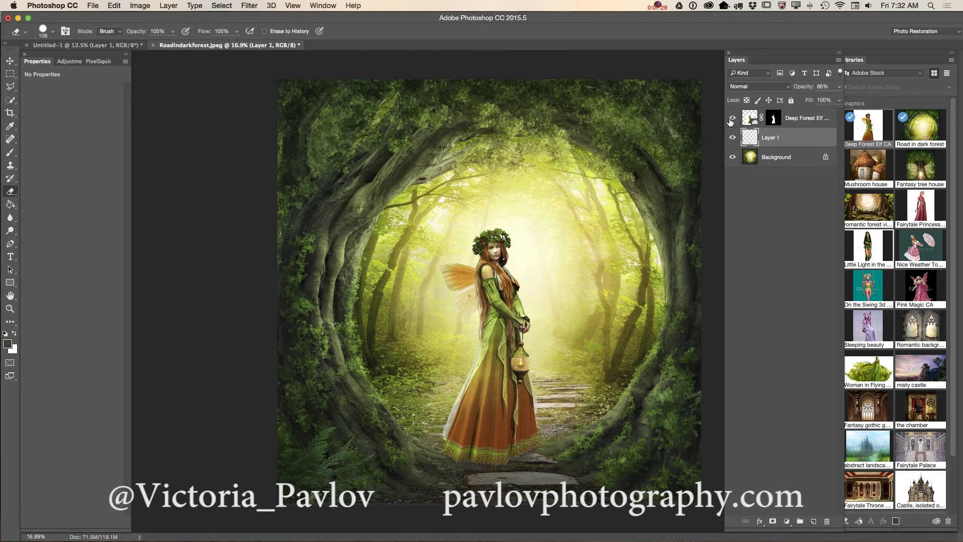
Step: Add the PixelSquid dandelion flower with shadows on at high resolution
{"action": "left_click", "coordinate": [97, 62]}
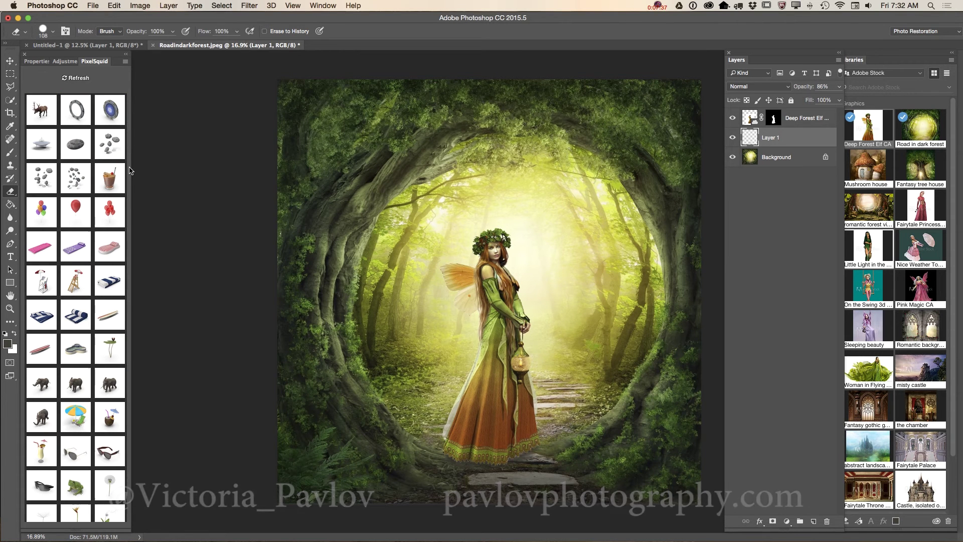
{"action": "scroll", "coordinate": [87, 213], "scroll_direction": "down", "scroll_amount": 4}
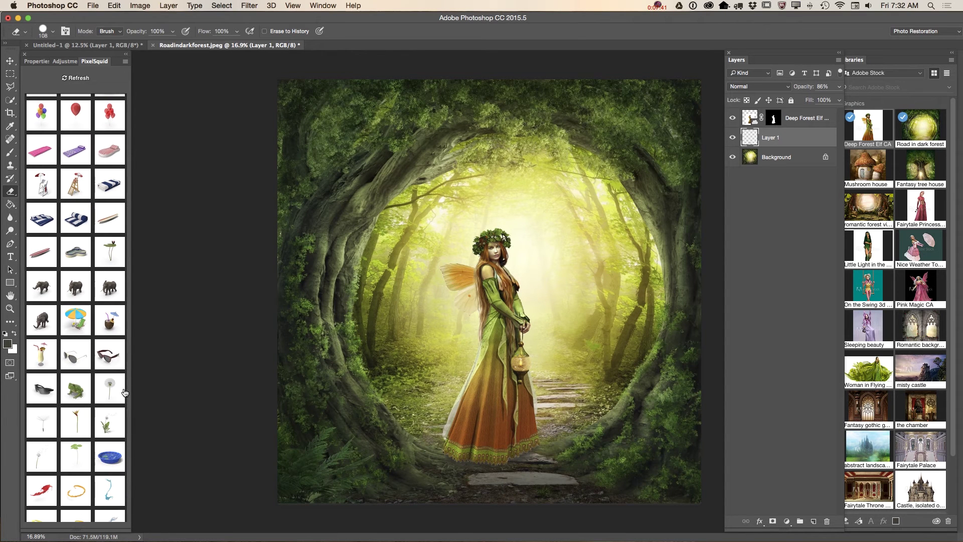
{"action": "left_click", "coordinate": [107, 394]}
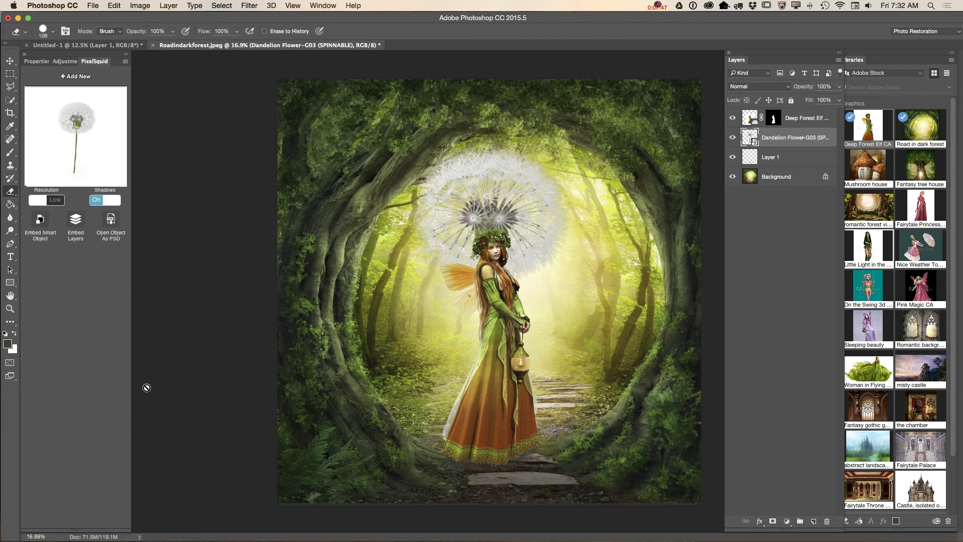
{"action": "left_click", "coordinate": [108, 200]}
{"action": "left_click", "coordinate": [110, 202]}
{"action": "left_click", "coordinate": [57, 201]}
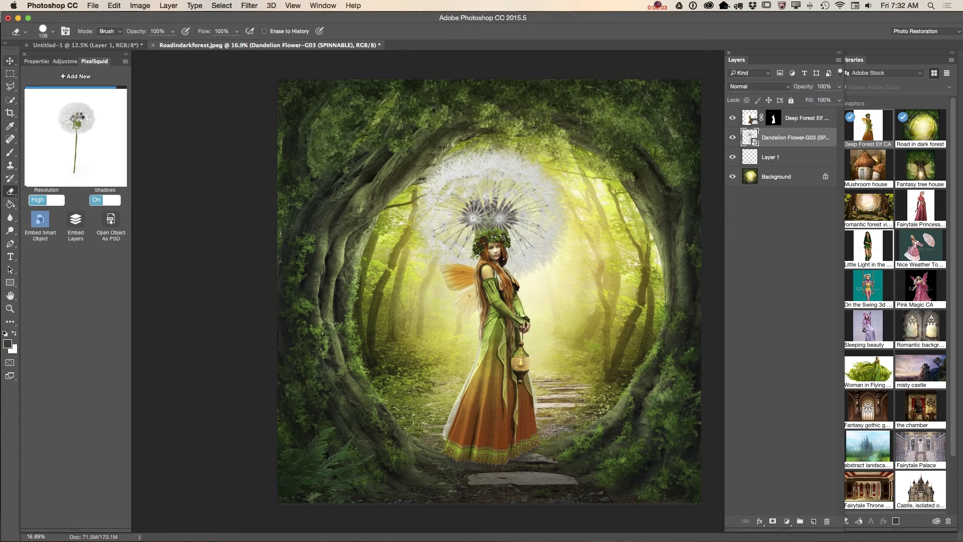
Step: Spin the dandelion preview so its stem stands upright
{"action": "left_click_drag", "start_coordinate": [80, 121], "coordinate": [128, 126]}
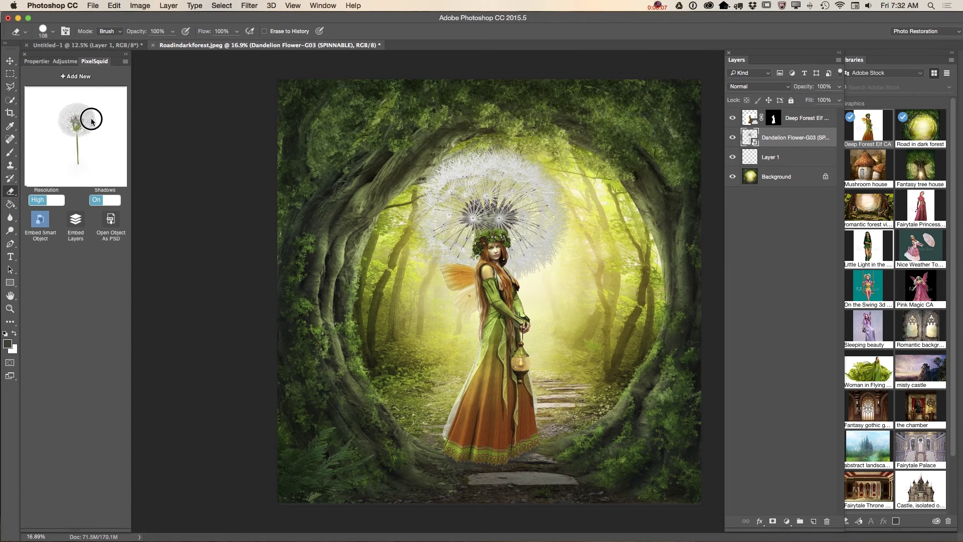
{"action": "left_click_drag", "start_coordinate": [77, 157], "coordinate": [58, 145]}
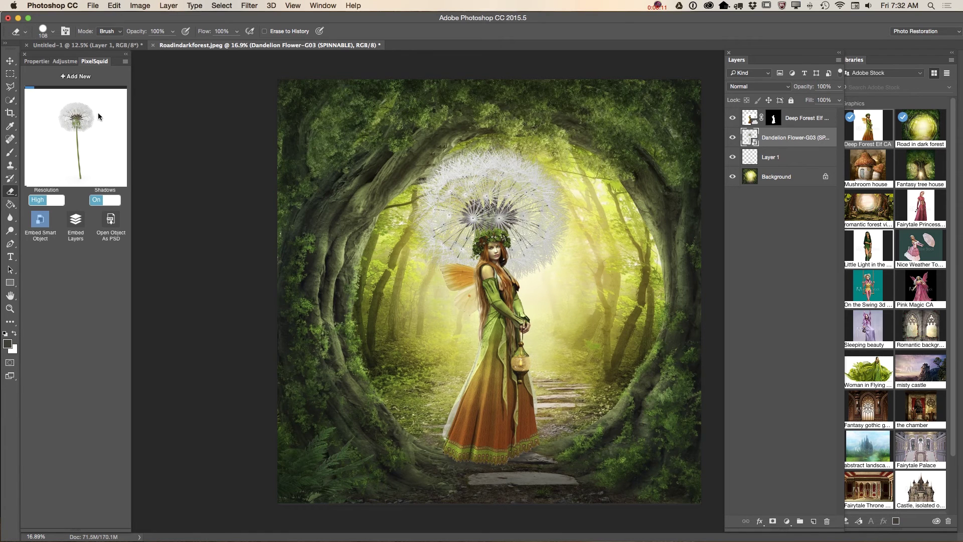
{"action": "left_click", "coordinate": [114, 6]}
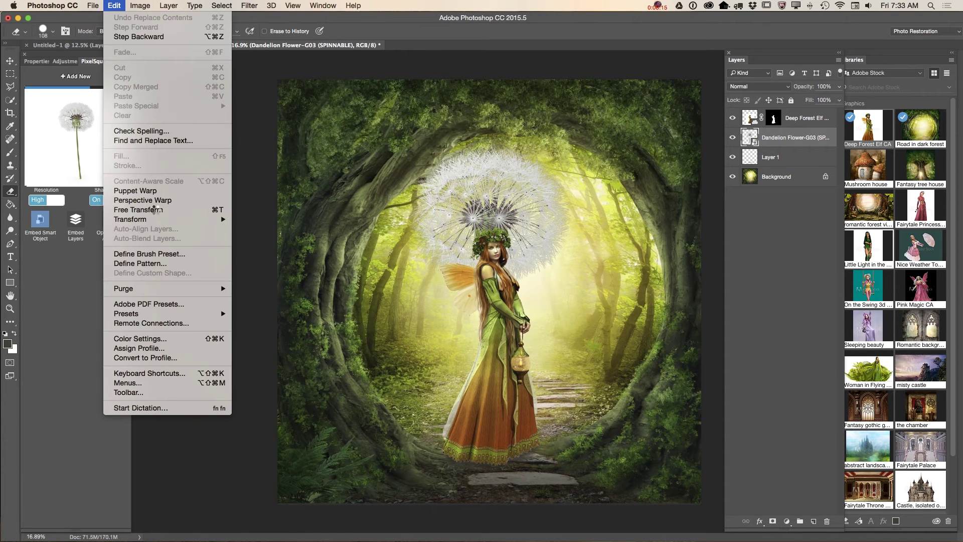
Step: Free Transform the dandelion smaller and place it beside the elf's hem
{"action": "left_click", "coordinate": [153, 209]}
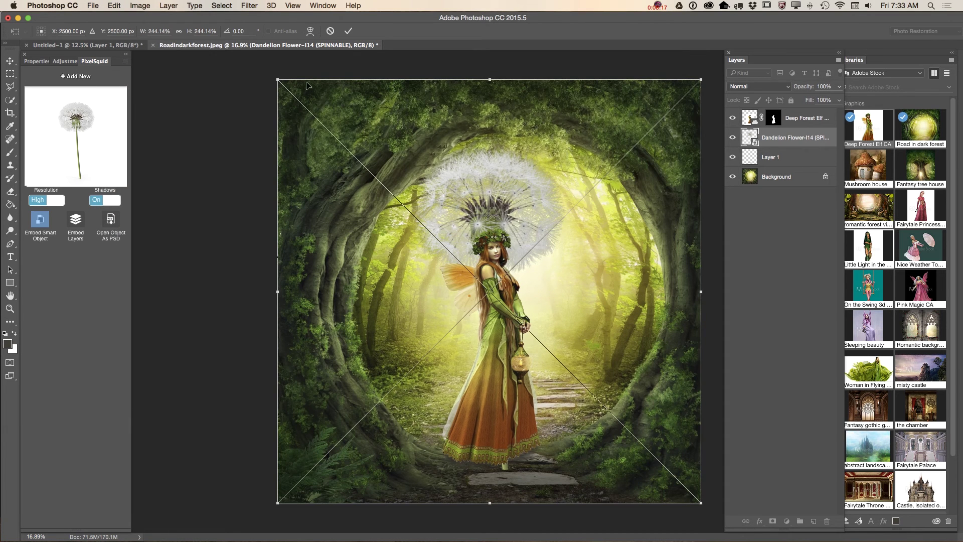
{"action": "left_click_drag", "start_coordinate": [278, 79], "coordinate": [602, 412]}
{"action": "left_click_drag", "start_coordinate": [640, 449], "coordinate": [546, 407]}
{"action": "left_click_drag", "start_coordinate": [607, 369], "coordinate": [586, 390]}
{"action": "left_click_drag", "start_coordinate": [556, 415], "coordinate": [559, 394]}
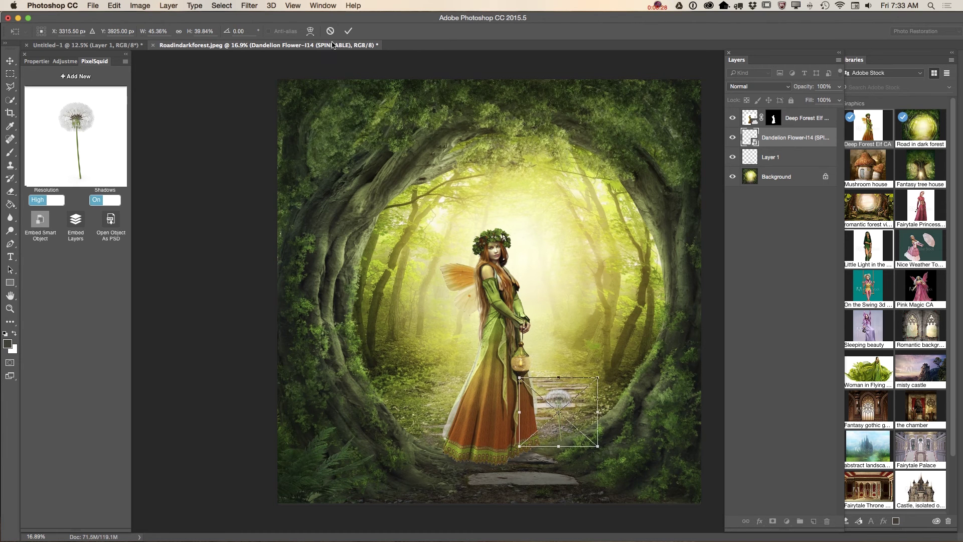
{"action": "left_click", "coordinate": [348, 31]}
{"action": "key", "text": "e"}
Step: Turn the dandelion to an upright side view and add a layer mask to it
{"action": "mouse_move", "coordinate": [80, 174]}
{"action": "left_mouse_down"}
{"action": "mouse_move", "coordinate": [65, 170]}
{"action": "mouse_move", "coordinate": [72, 188]}
{"action": "left_mouse_up"}
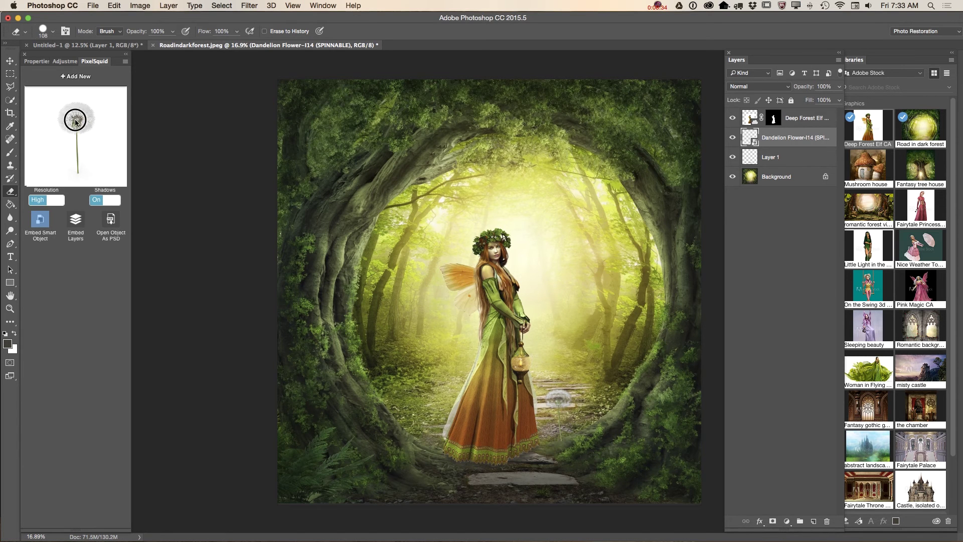
{"action": "left_click_drag", "start_coordinate": [78, 120], "coordinate": [86, 100]}
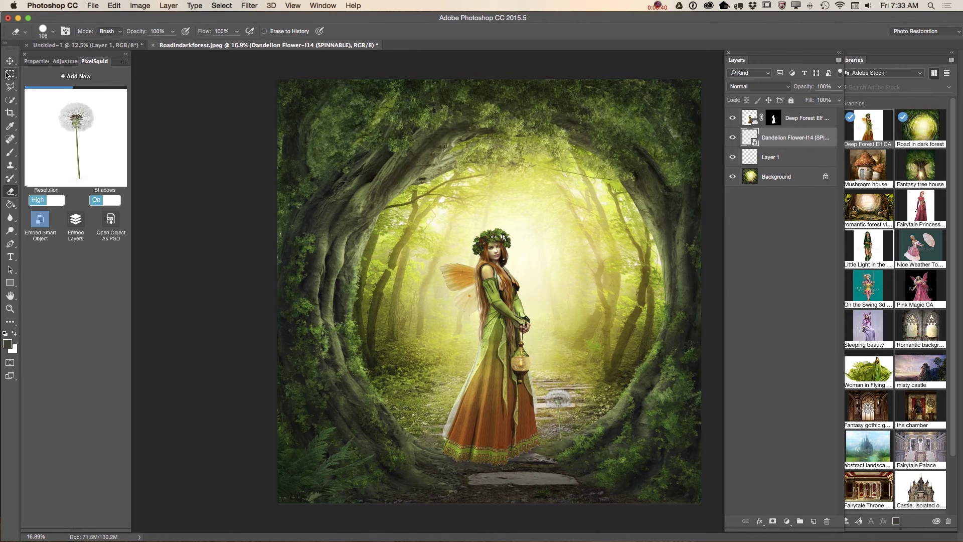
{"action": "left_click", "coordinate": [10, 61]}
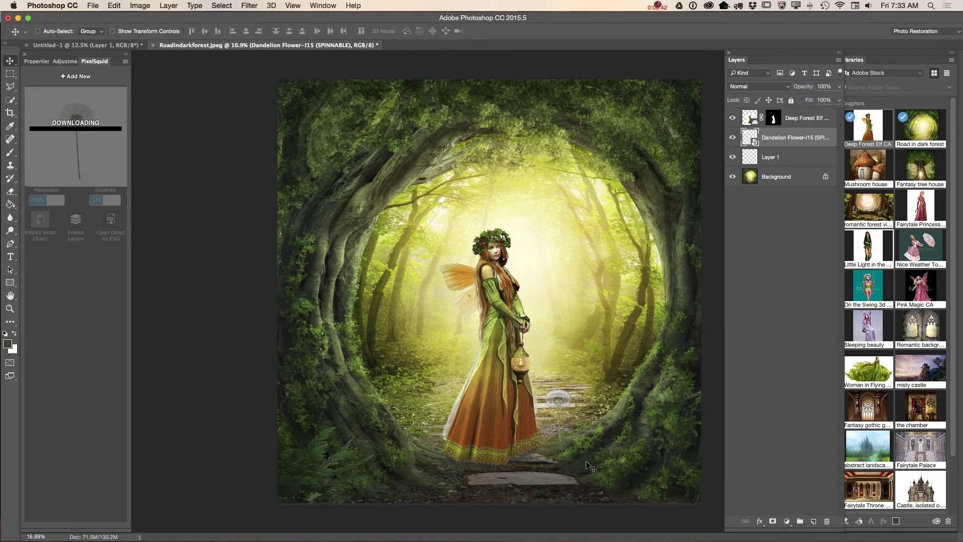
{"action": "left_click", "coordinate": [773, 521]}
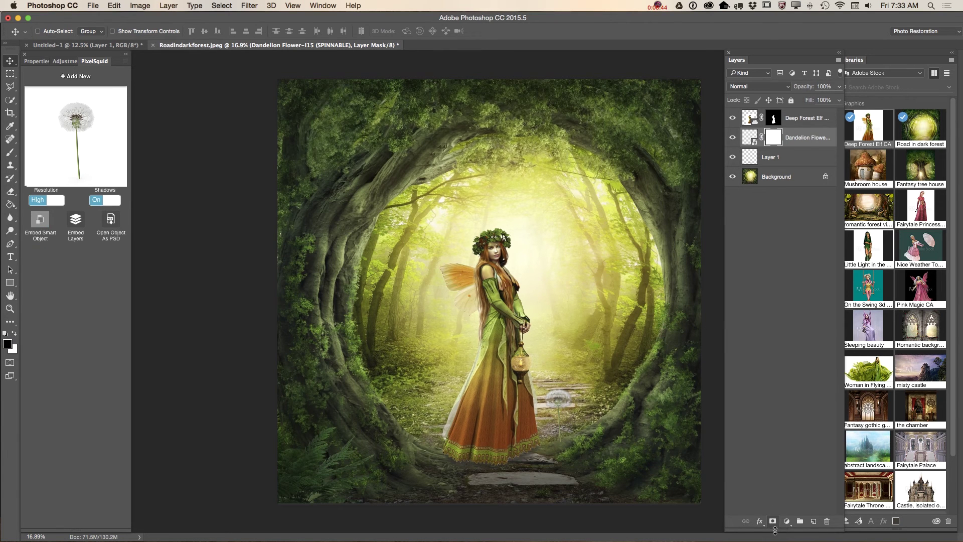
{"action": "left_click", "coordinate": [10, 309]}
{"action": "mouse_move", "coordinate": [566, 454]}
{"action": "left_mouse_down"}
{"action": "mouse_move", "coordinate": [606, 459]}
{"action": "mouse_move", "coordinate": [597, 447]}
{"action": "left_mouse_up"}
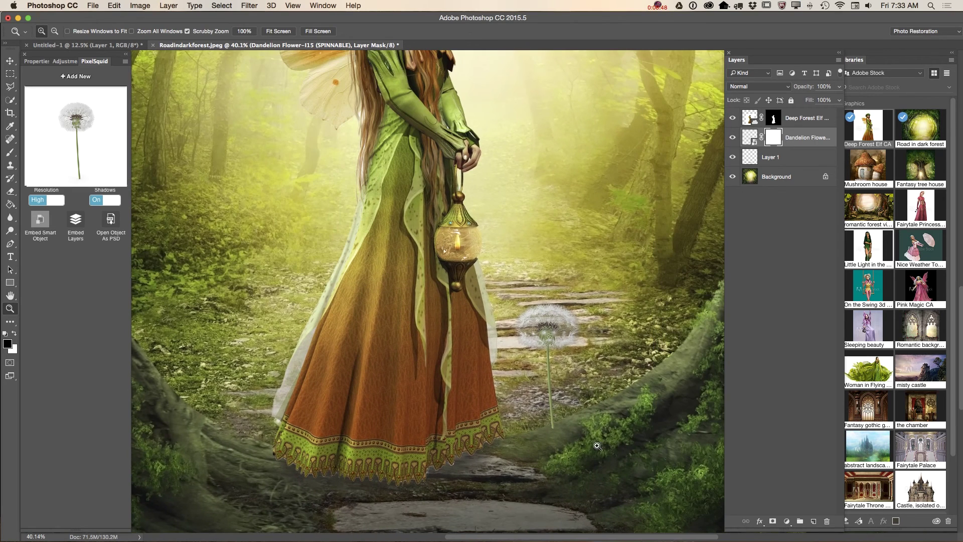
{"action": "left_click", "coordinate": [10, 152]}
Step: Paint black on the dandelion's mask to fade out the base of its stem
{"action": "left_click", "coordinate": [9, 152]}
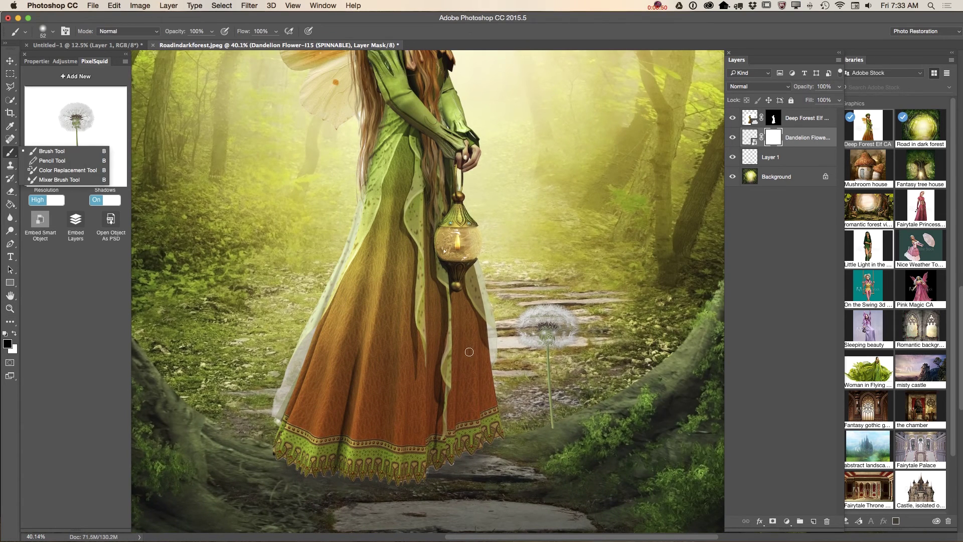
{"action": "left_click_drag", "start_coordinate": [563, 431], "coordinate": [559, 431]}
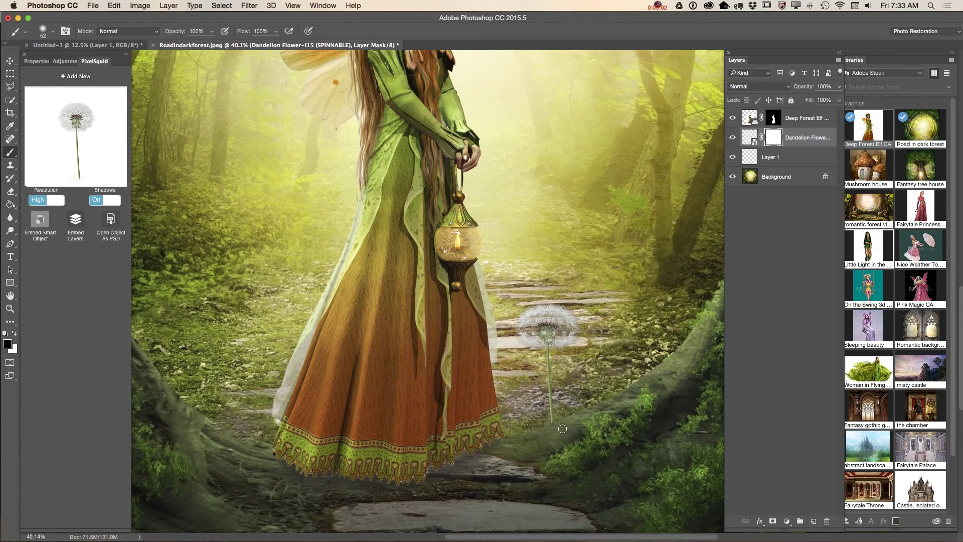
{"action": "left_click", "coordinate": [9, 309]}
{"action": "mouse_move", "coordinate": [407, 351]}
{"action": "left_mouse_down"}
{"action": "mouse_move", "coordinate": [372, 327]}
{"action": "mouse_move", "coordinate": [394, 338]}
{"action": "left_mouse_up"}
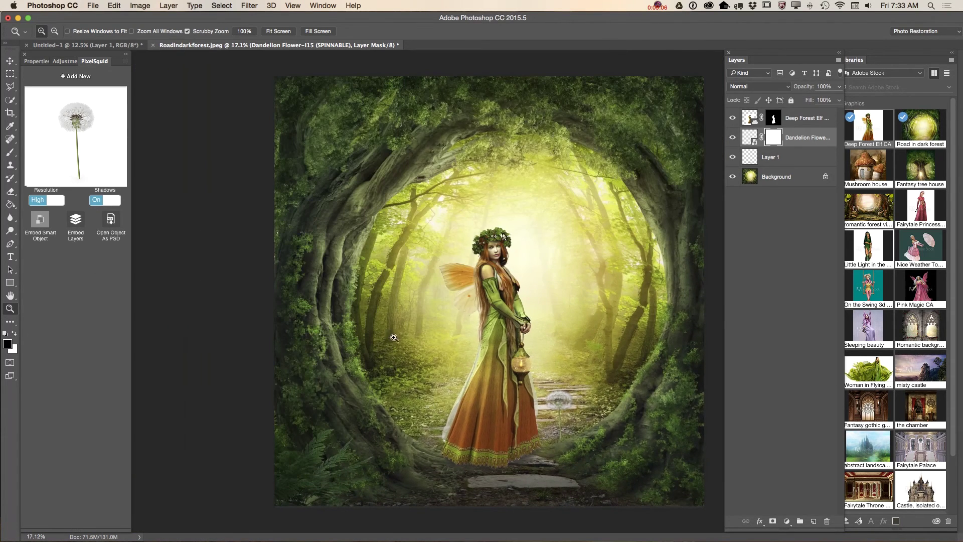
Step: Shrink the dandelion to about 62% and move it onto the path beside the elf
{"action": "left_click", "coordinate": [113, 6]}
{"action": "left_click", "coordinate": [143, 208]}
{"action": "left_click_drag", "start_coordinate": [524, 390], "coordinate": [557, 410]}
{"action": "left_click", "coordinate": [440, 31]}
{"action": "key", "text": "z"}
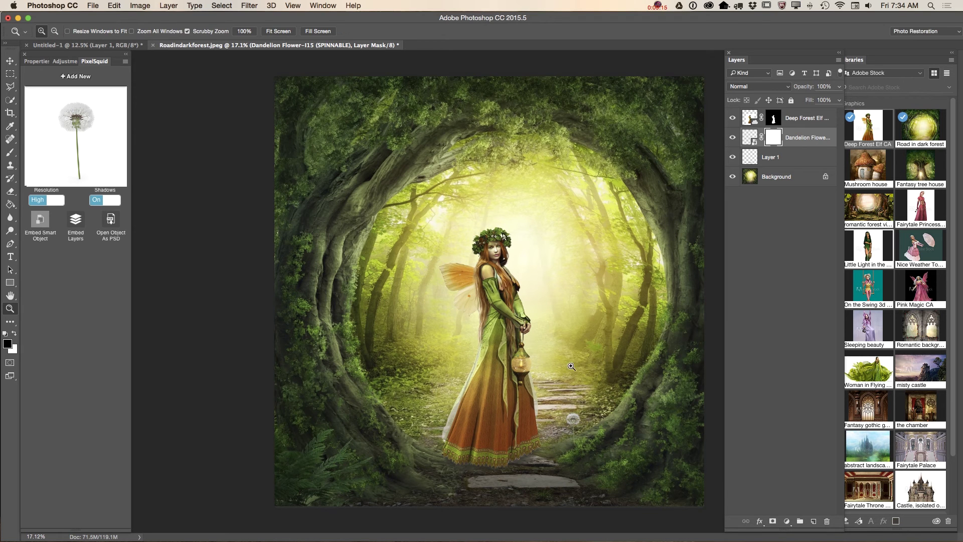
{"action": "left_click", "coordinate": [10, 61]}
{"action": "left_click_drag", "start_coordinate": [572, 424], "coordinate": [641, 440]}
{"action": "left_click", "coordinate": [10, 309]}
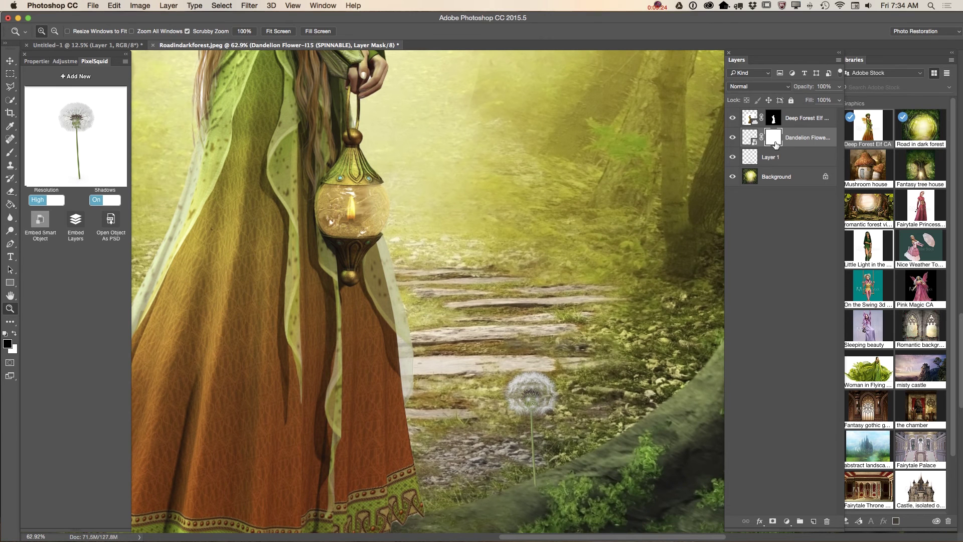
Step: Set the brush size to 9 px for touching up the mask
{"action": "left_click", "coordinate": [10, 153]}
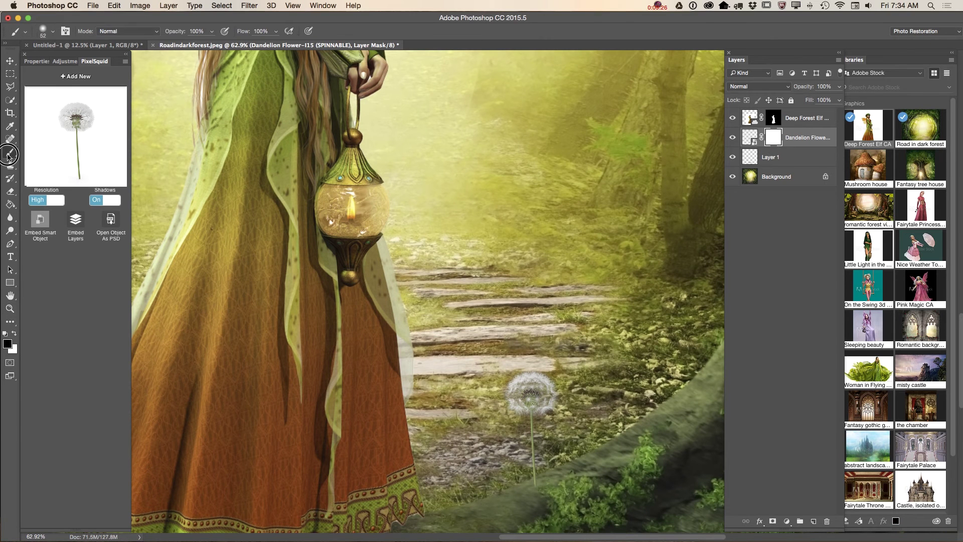
{"action": "right_click", "coordinate": [609, 347]}
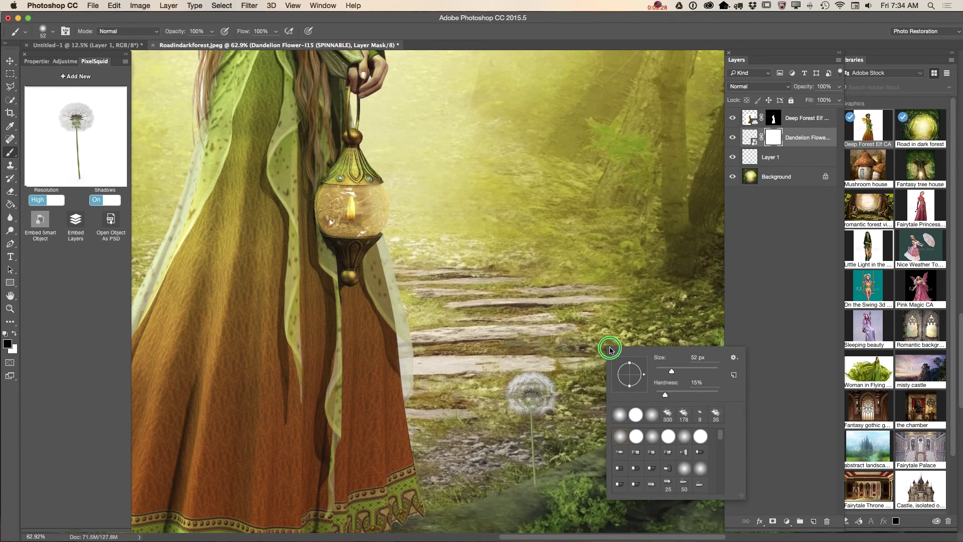
{"action": "left_click_drag", "start_coordinate": [672, 371], "coordinate": [657, 371]}
{"action": "left_click", "coordinate": [536, 487]}
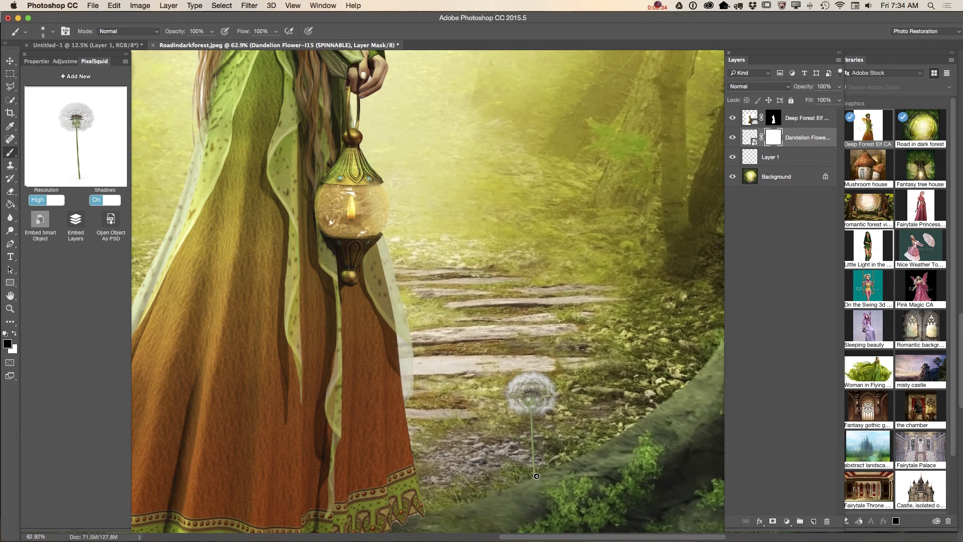
{"action": "left_click", "coordinate": [10, 308]}
{"action": "left_click_drag", "start_coordinate": [431, 368], "coordinate": [394, 283]}
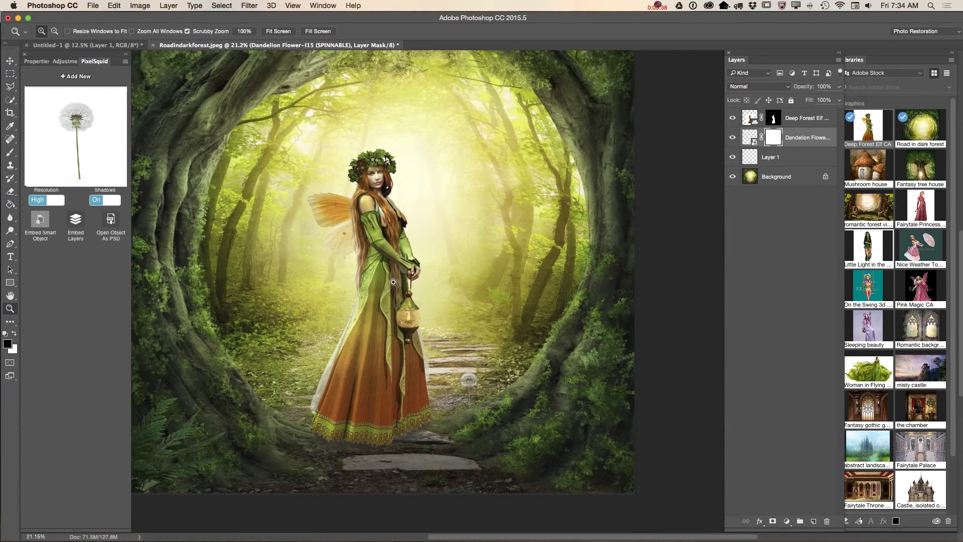
Step: Add the PixelSquid Dandelion Being Blown-G16 object at high resolution
{"action": "left_click", "coordinate": [77, 75]}
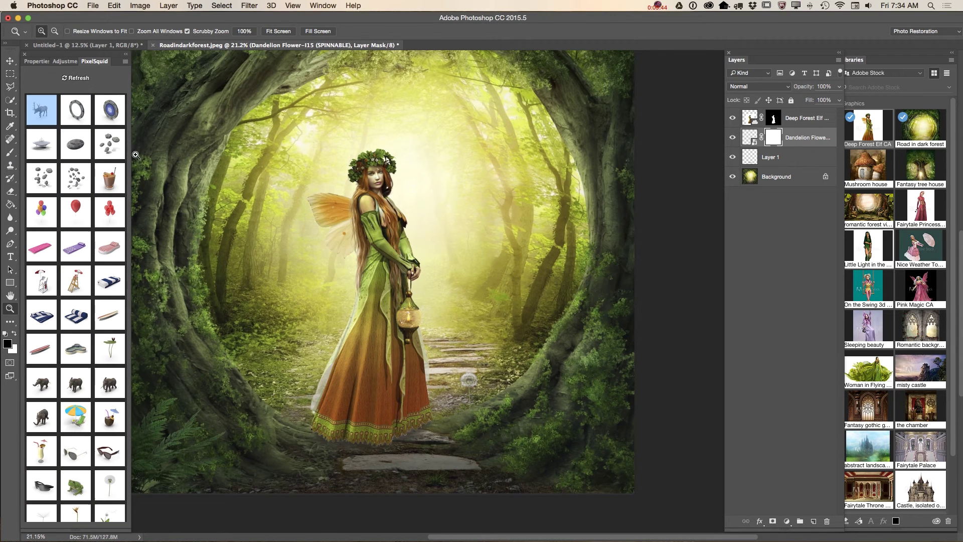
{"action": "scroll", "coordinate": [64, 310], "scroll_direction": "down", "scroll_amount": 3}
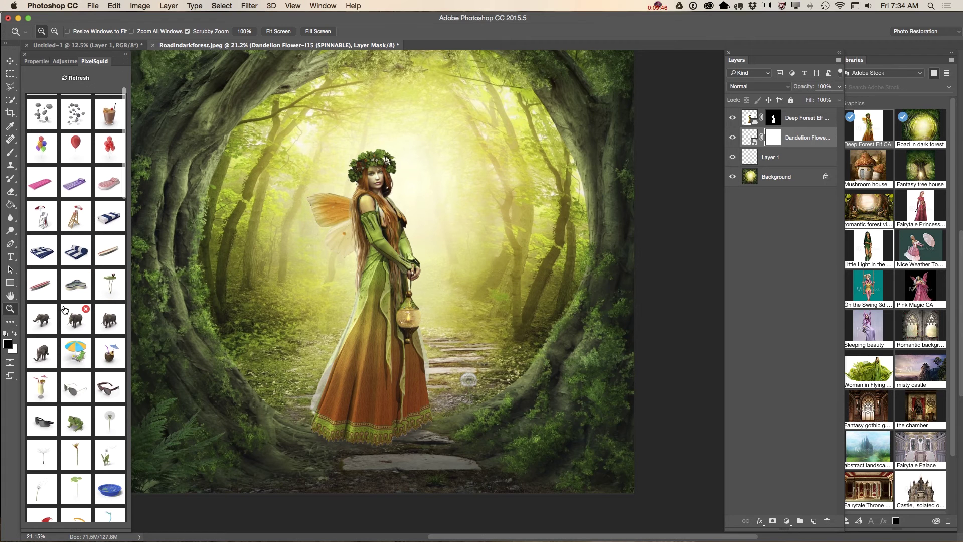
{"action": "left_click", "coordinate": [107, 459]}
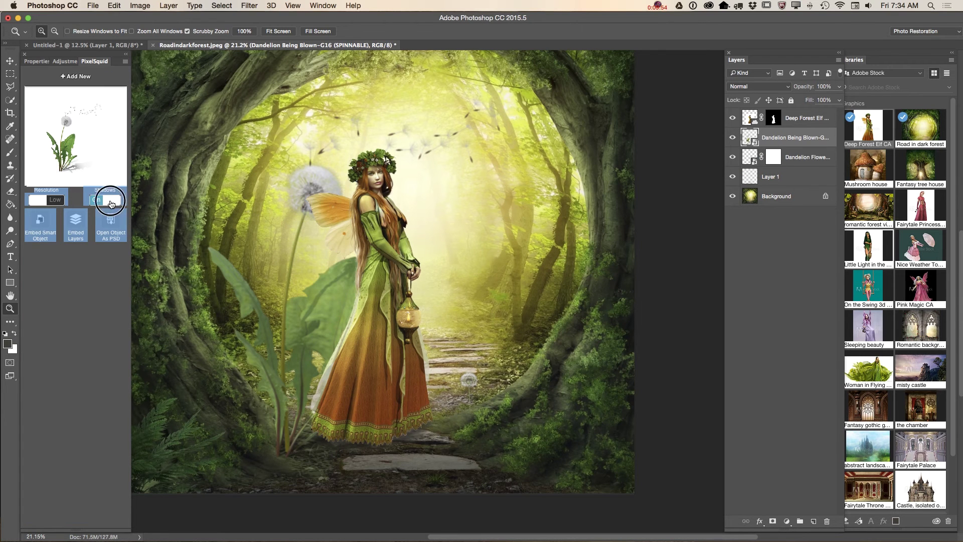
{"action": "left_click", "coordinate": [58, 200]}
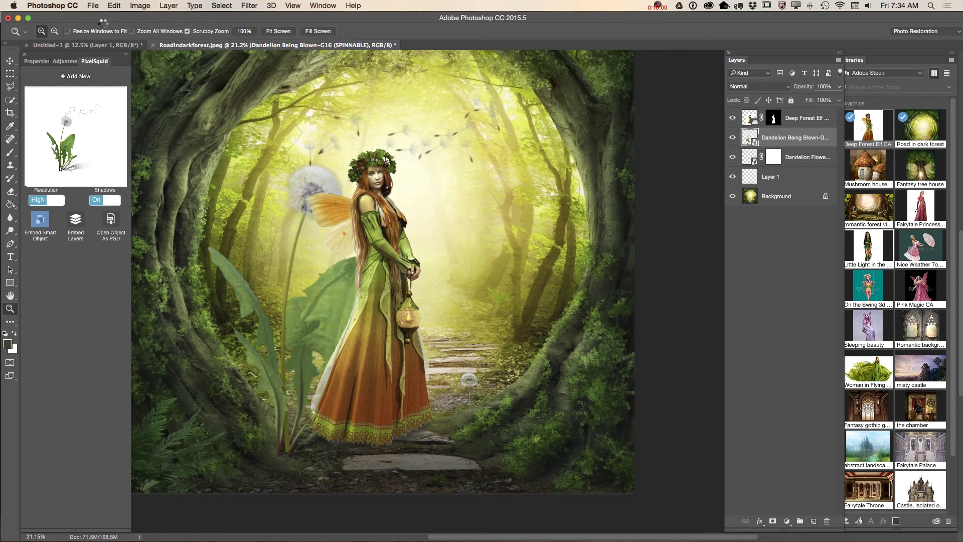
{"action": "left_click", "coordinate": [113, 6]}
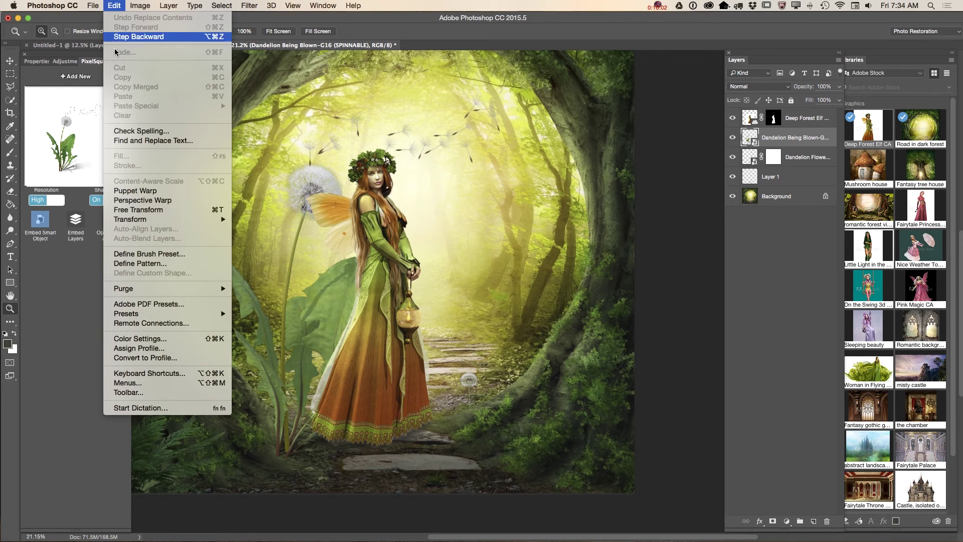
Step: Scale the blowing dandelion to about half height and set it at the path's right edge
{"action": "left_click", "coordinate": [150, 210]}
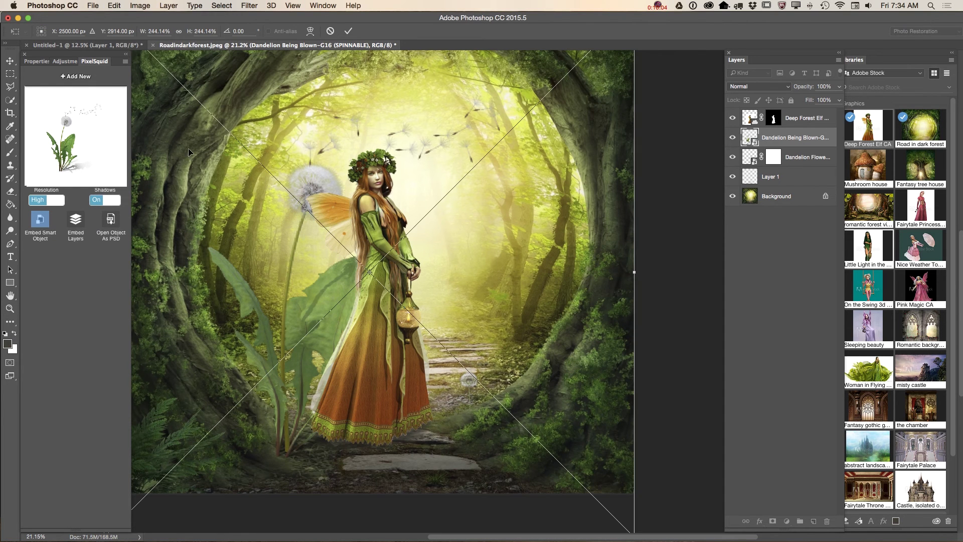
{"action": "left_click_drag", "start_coordinate": [574, 495], "coordinate": [374, 241]}
{"action": "left_click_drag", "start_coordinate": [192, 128], "coordinate": [410, 352]}
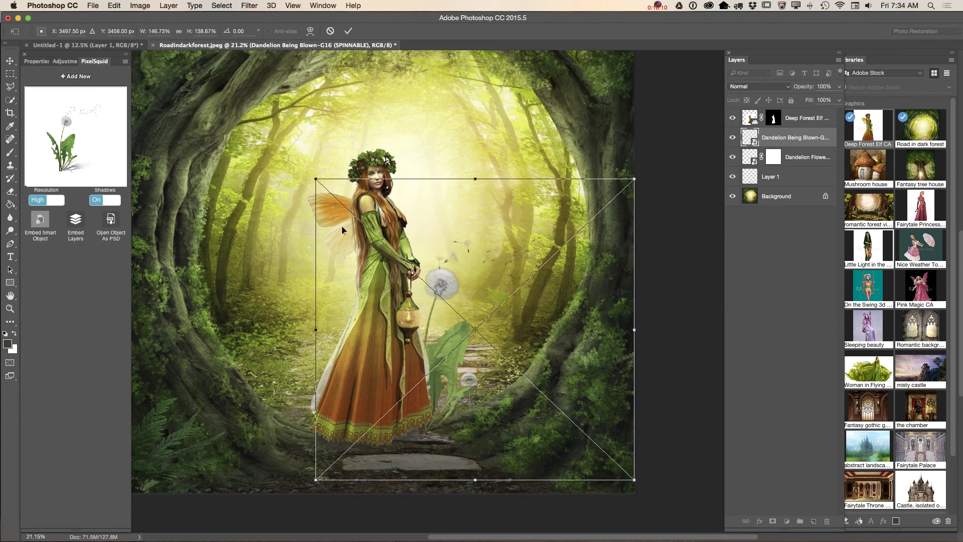
{"action": "left_click_drag", "start_coordinate": [314, 177], "coordinate": [398, 312]}
{"action": "left_click_drag", "start_coordinate": [490, 425], "coordinate": [445, 402]}
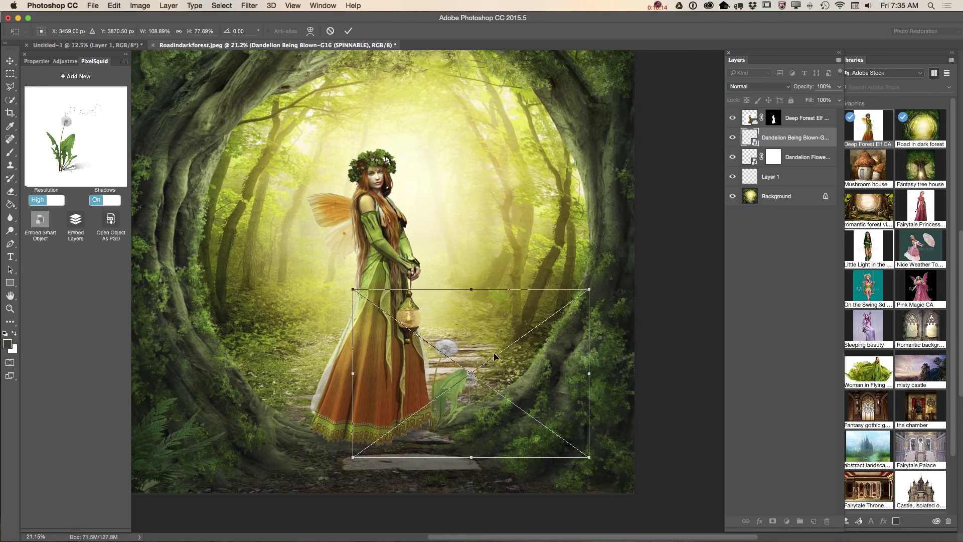
{"action": "left_click_drag", "start_coordinate": [588, 287], "coordinate": [570, 329]}
{"action": "left_click_drag", "start_coordinate": [437, 411], "coordinate": [468, 409]}
{"action": "left_click_drag", "start_coordinate": [591, 332], "coordinate": [543, 363]}
{"action": "left_click_drag", "start_coordinate": [445, 426], "coordinate": [479, 445]}
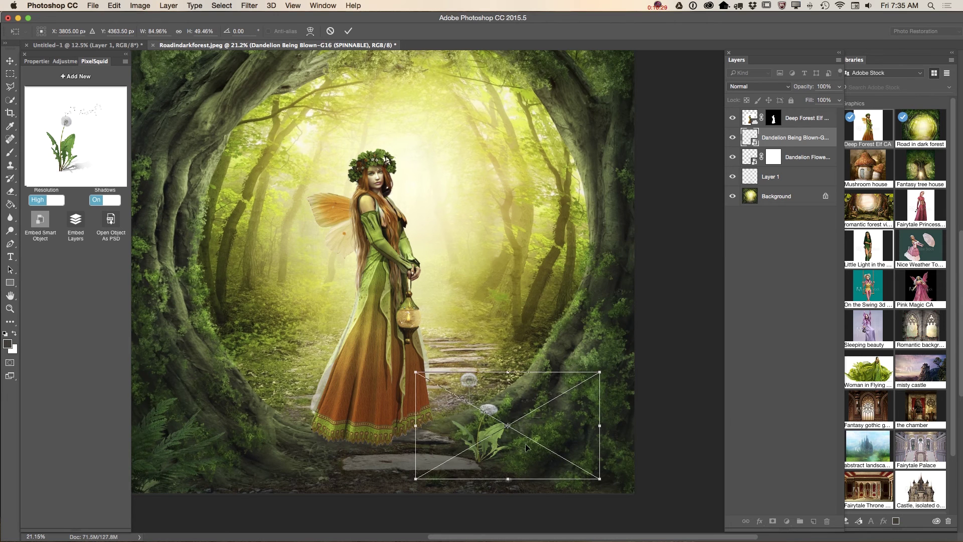
{"action": "left_click", "coordinate": [347, 31]}
{"action": "left_click", "coordinate": [9, 308]}
{"action": "left_click_drag", "start_coordinate": [492, 473], "coordinate": [541, 474]}
Step: Mask the blowing dandelion, narrow it to about 80% width, and shift it left
{"action": "left_click", "coordinate": [772, 520]}
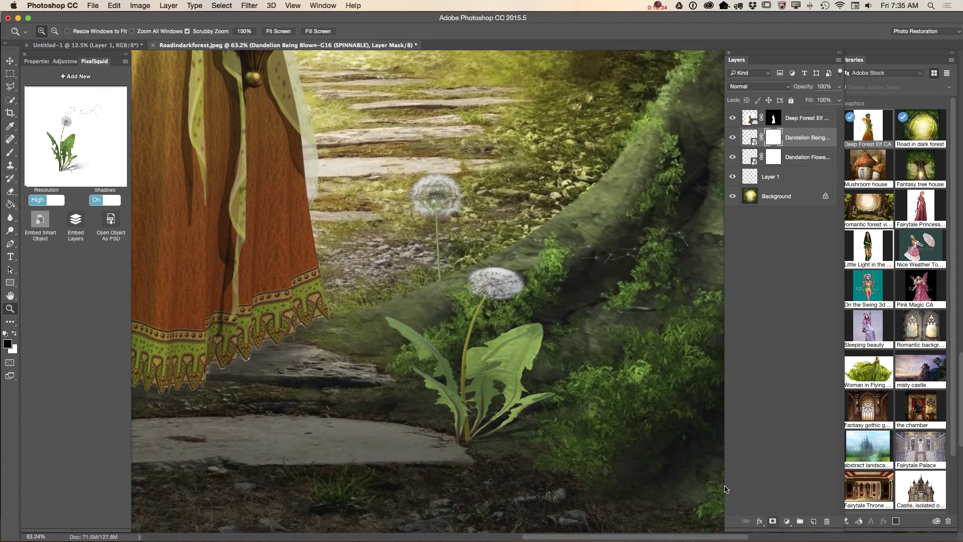
{"action": "key", "text": "b"}
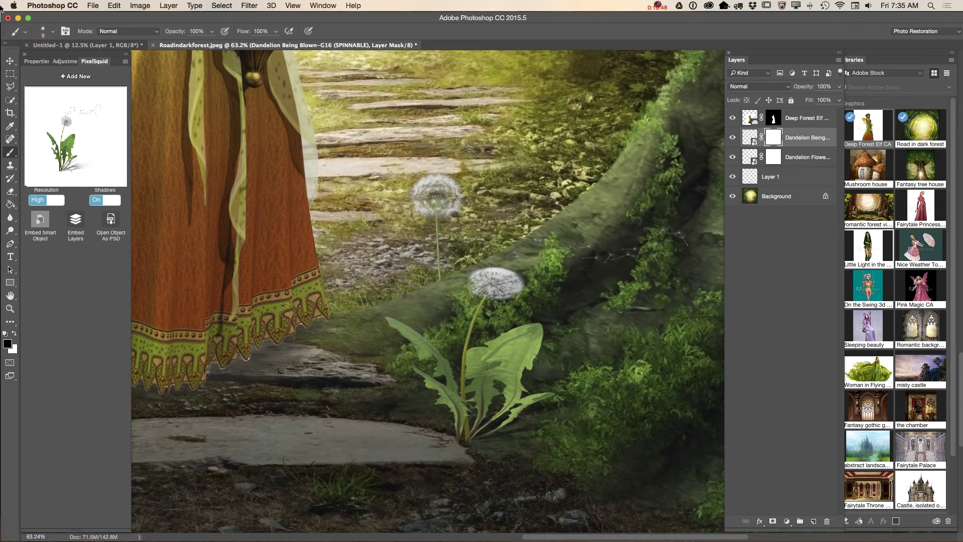
{"action": "left_click", "coordinate": [114, 5]}
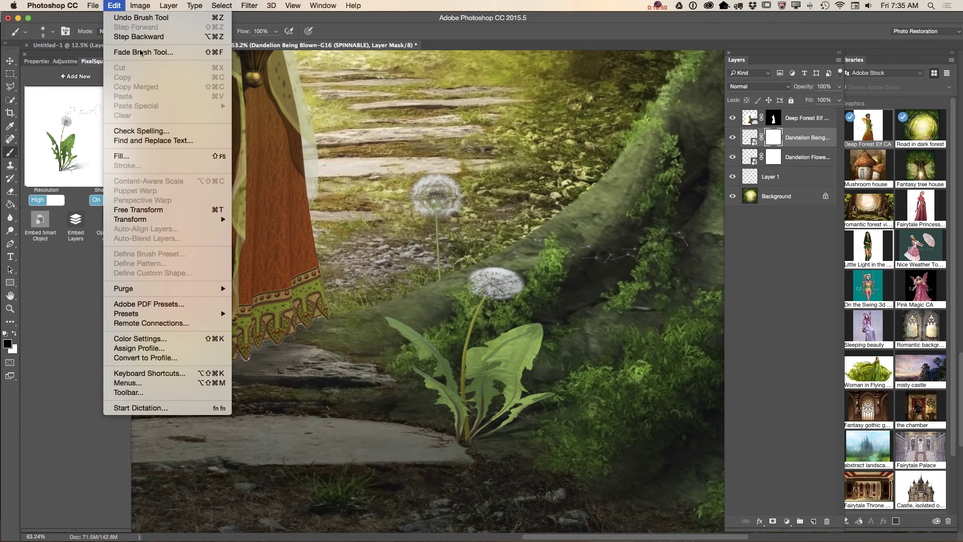
{"action": "left_click", "coordinate": [171, 206]}
{"action": "left_click_drag", "start_coordinate": [277, 332], "coordinate": [412, 328]}
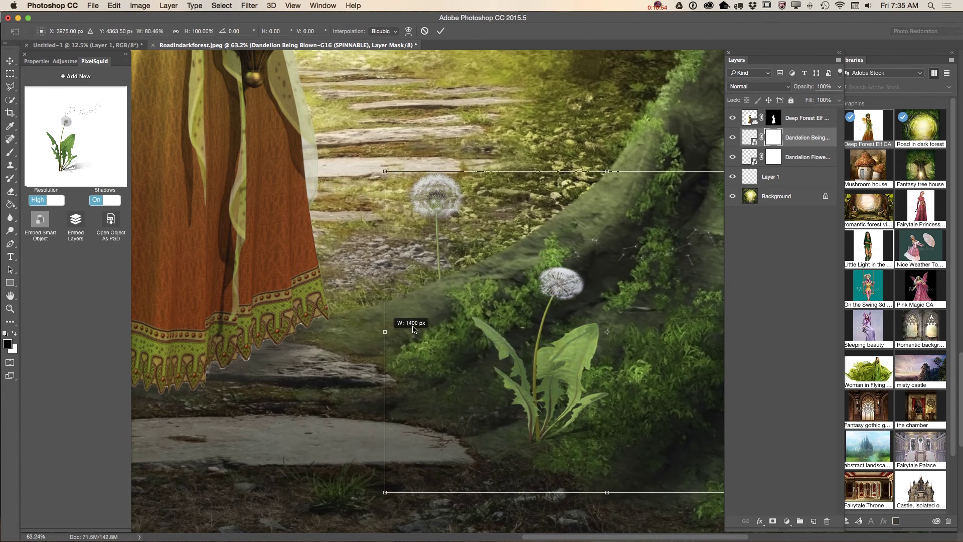
{"action": "left_click_drag", "start_coordinate": [559, 351], "coordinate": [485, 357]}
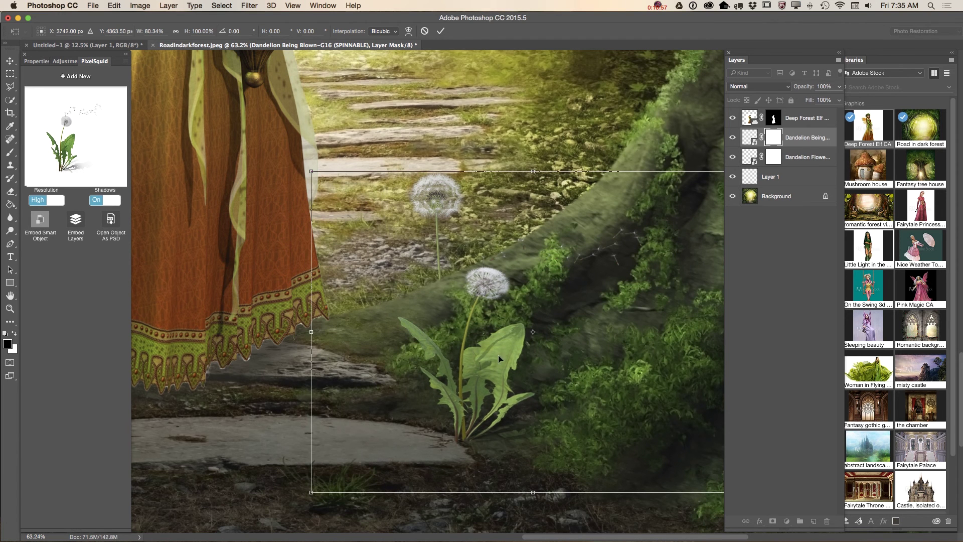
{"action": "left_click", "coordinate": [440, 31]}
{"action": "key", "text": "b"}
{"action": "left_click", "coordinate": [11, 310]}
{"action": "mouse_move", "coordinate": [441, 334]}
{"action": "left_mouse_down"}
{"action": "mouse_move", "coordinate": [421, 322]}
{"action": "mouse_move", "coordinate": [434, 319]}
{"action": "left_mouse_up"}
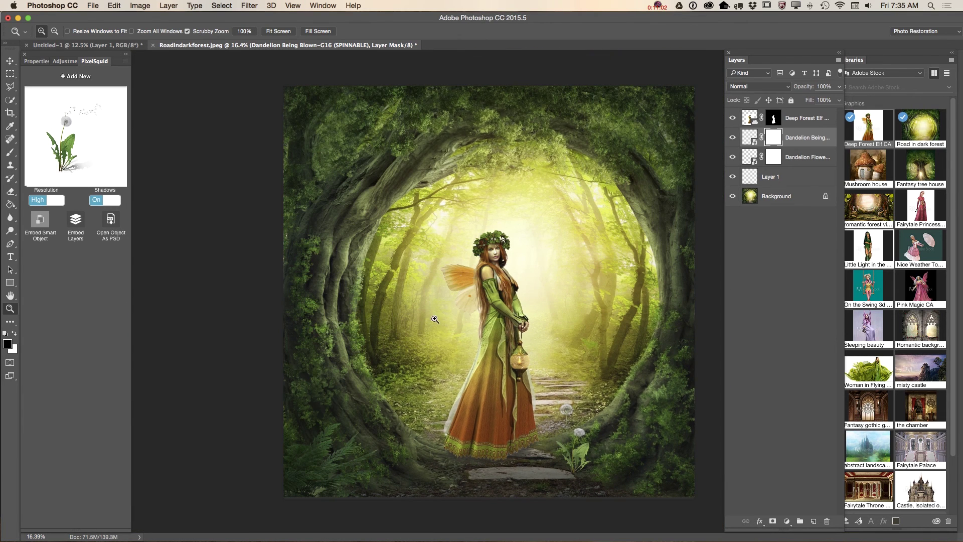
Step: Merge Visible from the Layers panel menu to flatten everything into one Background layer
{"action": "left_click", "coordinate": [839, 60]}
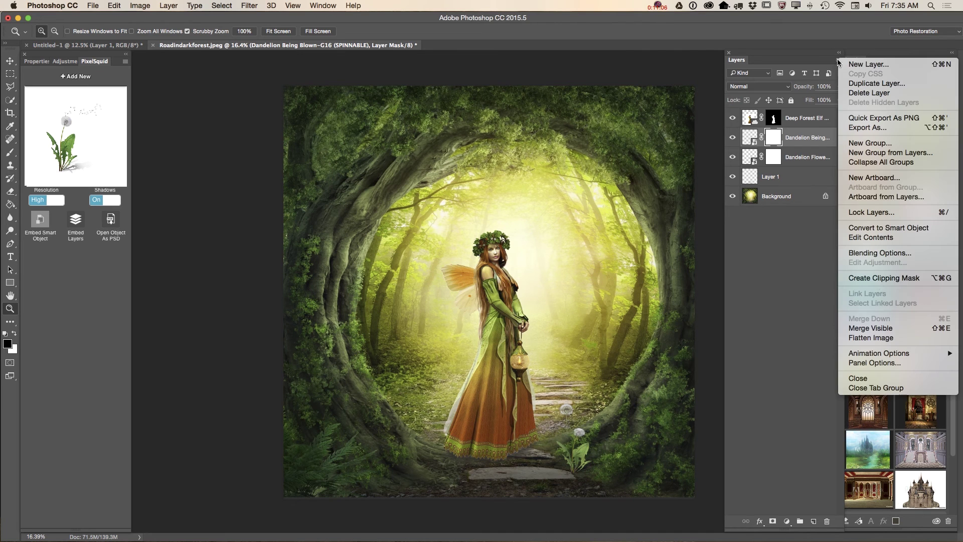
{"action": "left_click", "coordinate": [883, 327]}
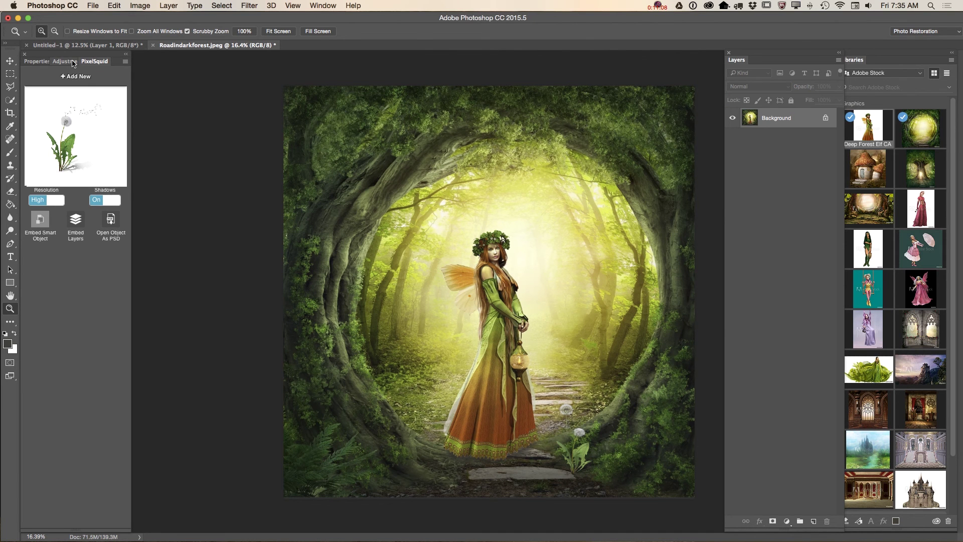
{"action": "left_click", "coordinate": [62, 61]}
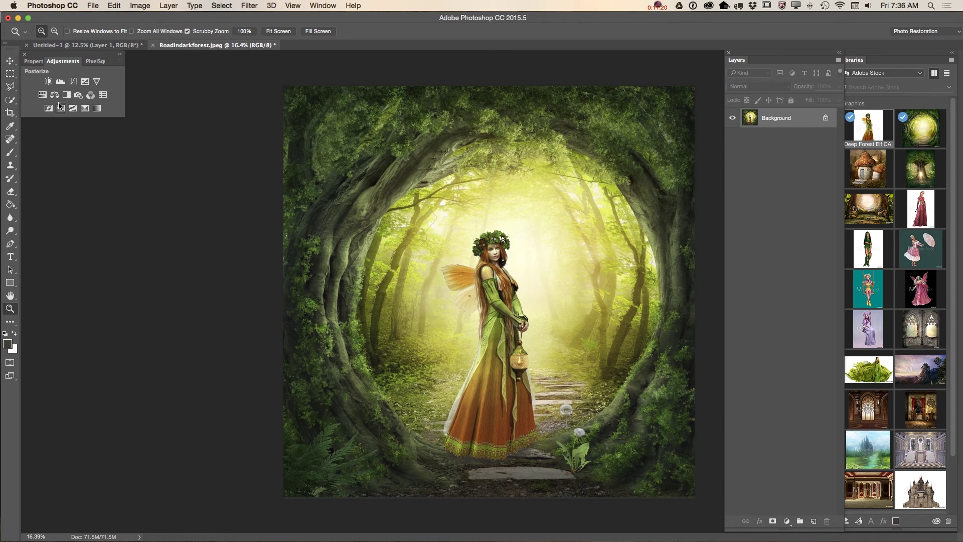
Step: Add an Exposure adjustment layer with exposure +0.69 and gamma 0.97
{"action": "left_click", "coordinate": [85, 82]}
{"action": "left_click_drag", "start_coordinate": [73, 119], "coordinate": [70, 120]}
{"action": "left_click_drag", "start_coordinate": [72, 157], "coordinate": [73, 153]}
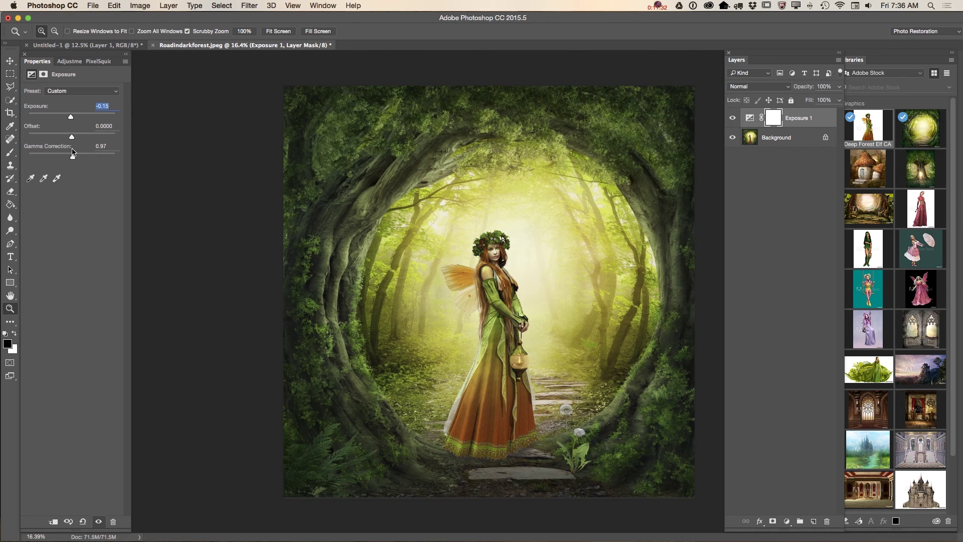
{"action": "left_click_drag", "start_coordinate": [71, 120], "coordinate": [76, 120]}
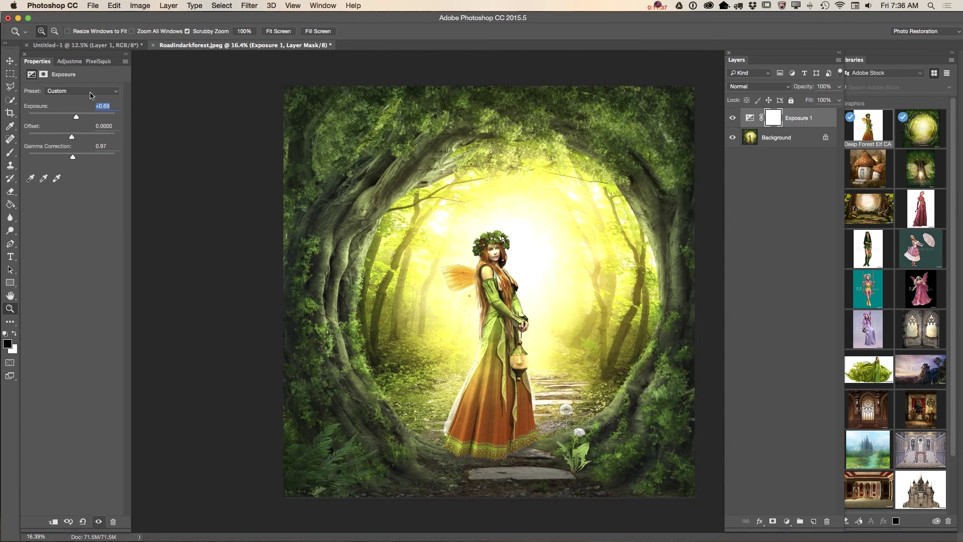
{"action": "left_click", "coordinate": [69, 61]}
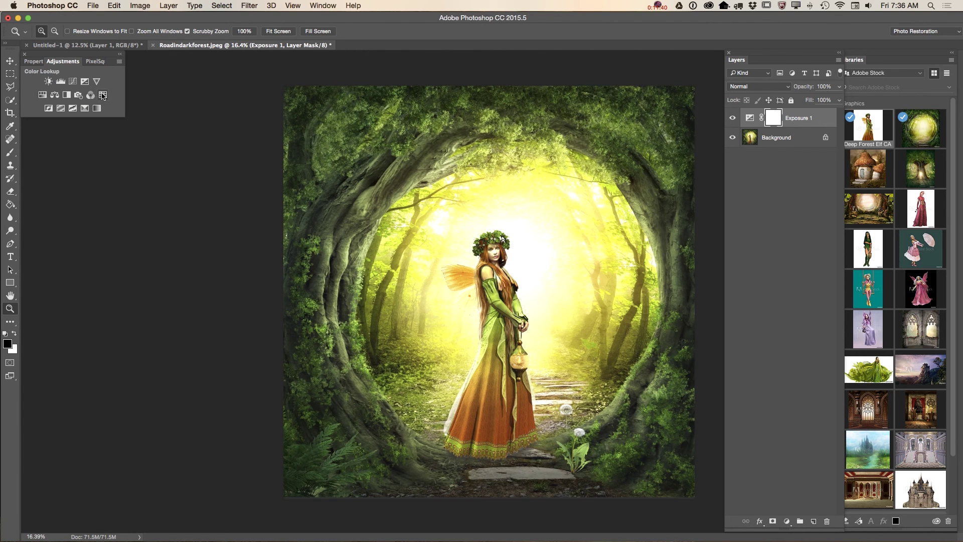
Step: Add a Color Lookup layer using FallColors.look and lower its opacity to 41%
{"action": "left_click", "coordinate": [103, 96]}
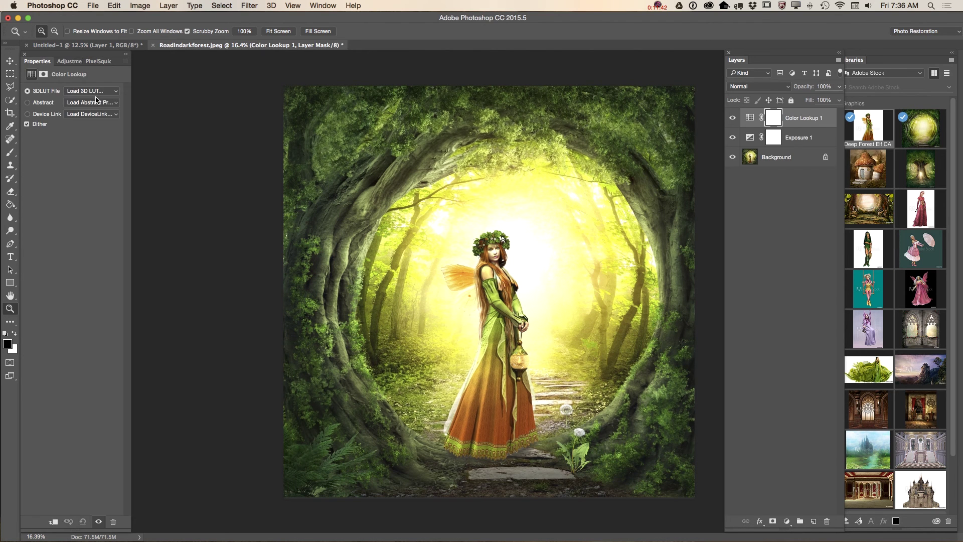
{"action": "left_click", "coordinate": [93, 91]}
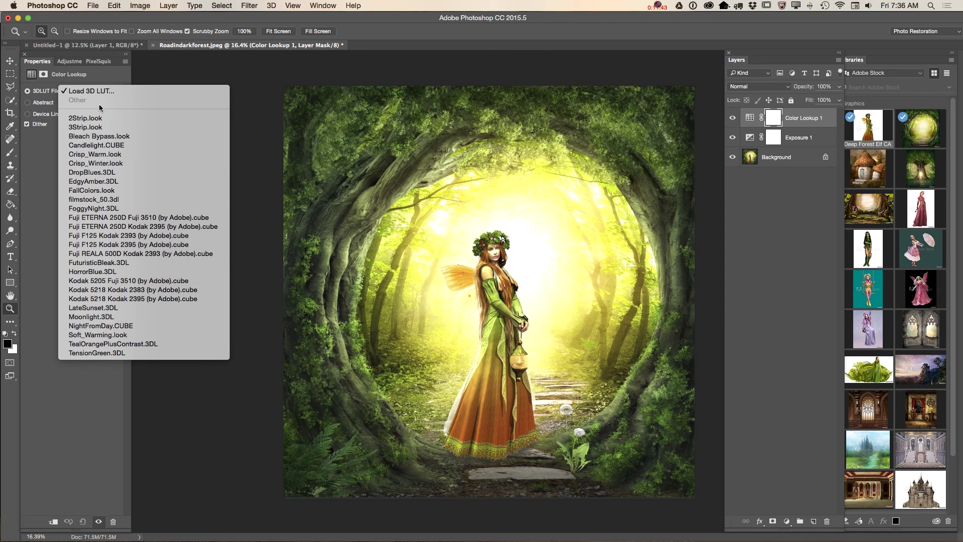
{"action": "left_click", "coordinate": [116, 192]}
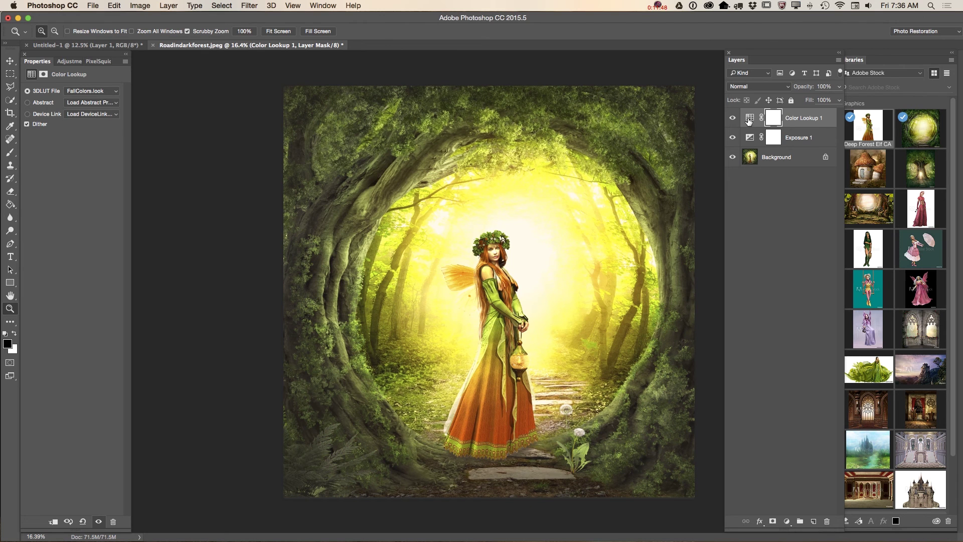
{"action": "left_click", "coordinate": [838, 86]}
{"action": "left_click_drag", "start_coordinate": [839, 98], "coordinate": [810, 103]}
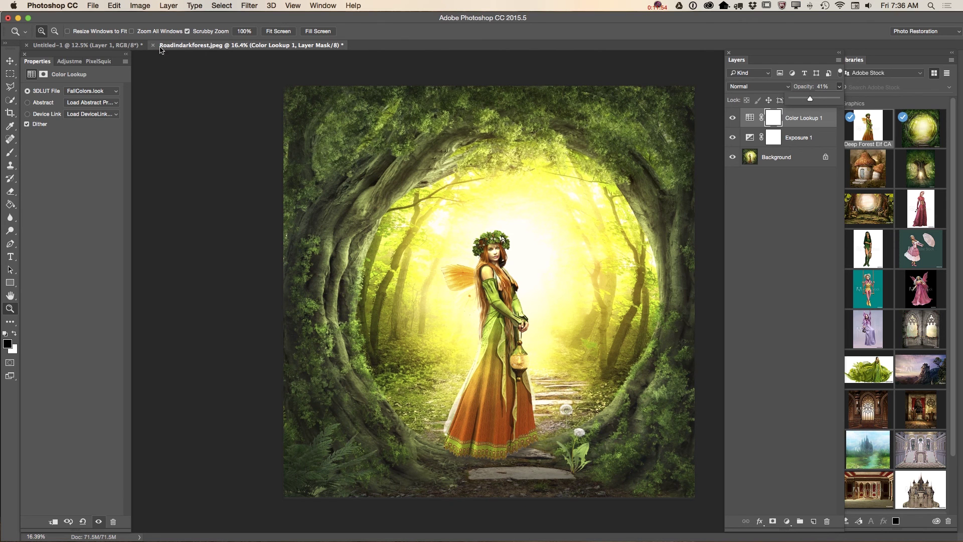
{"action": "left_click", "coordinate": [98, 61]}
{"action": "left_click", "coordinate": [69, 61]}
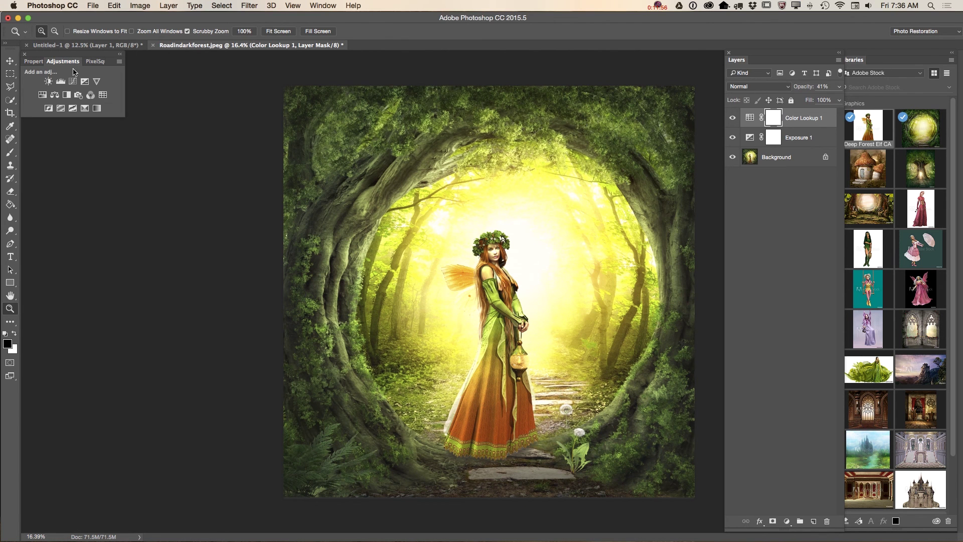
Step: Add a Selective Color layer that adds black to the Reds, Yellows and Greens
{"action": "left_click", "coordinate": [85, 108]}
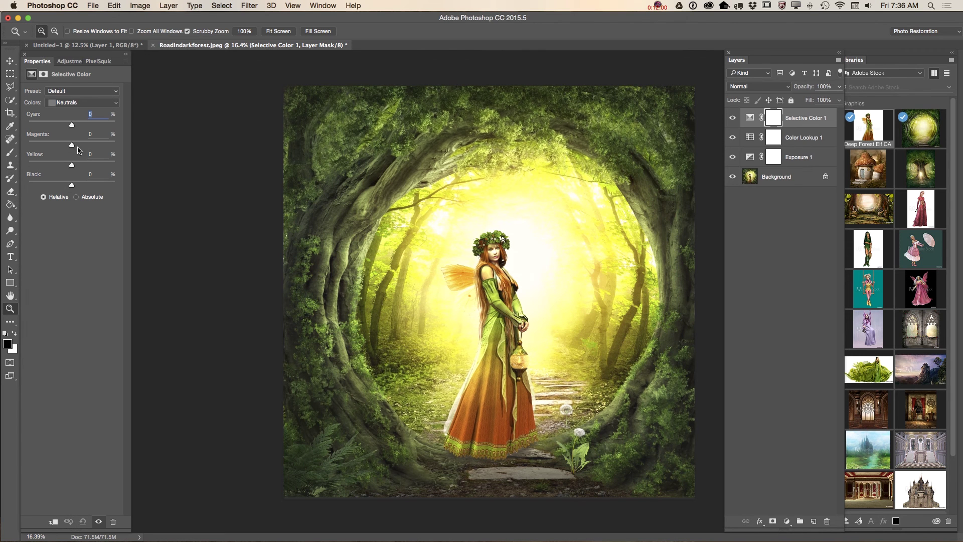
{"action": "left_click", "coordinate": [76, 104]}
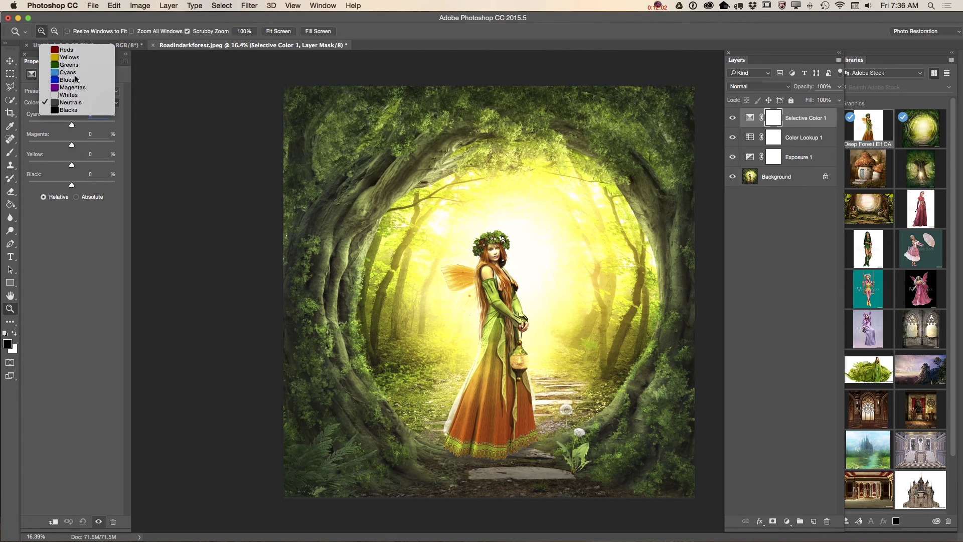
{"action": "left_click", "coordinate": [76, 46]}
{"action": "left_click_drag", "start_coordinate": [73, 187], "coordinate": [111, 190]}
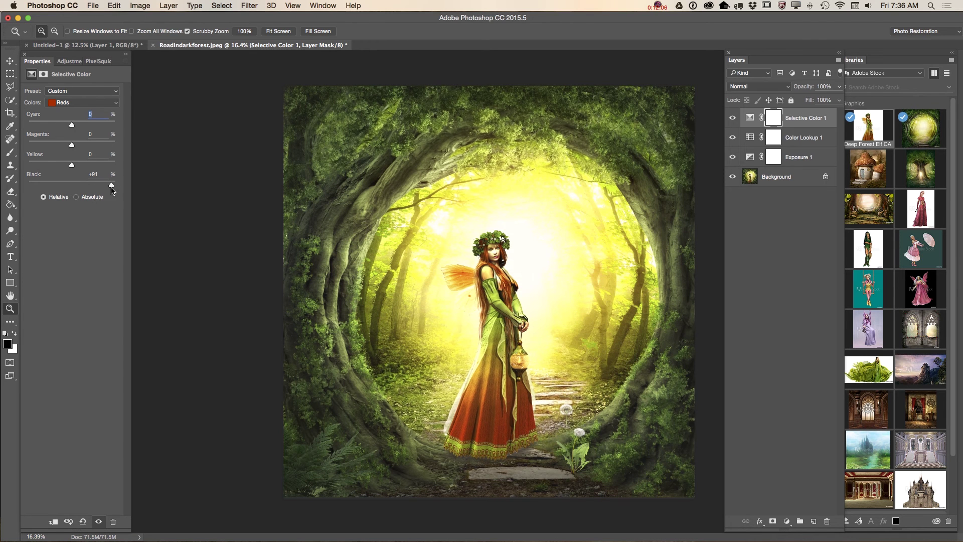
{"action": "left_click", "coordinate": [83, 103]}
{"action": "left_click", "coordinate": [85, 112]}
{"action": "left_click_drag", "start_coordinate": [71, 186], "coordinate": [90, 190]}
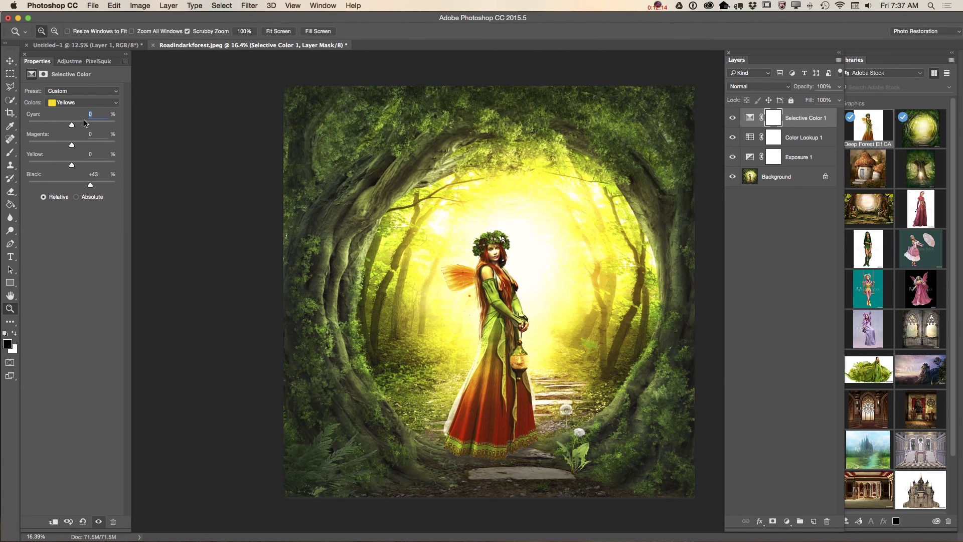
{"action": "left_click", "coordinate": [88, 103]}
{"action": "left_click", "coordinate": [85, 112]}
{"action": "left_click_drag", "start_coordinate": [72, 186], "coordinate": [90, 190]}
Step: Remove black from the Whites and give the Neutrals black +7
{"action": "left_click", "coordinate": [77, 102]}
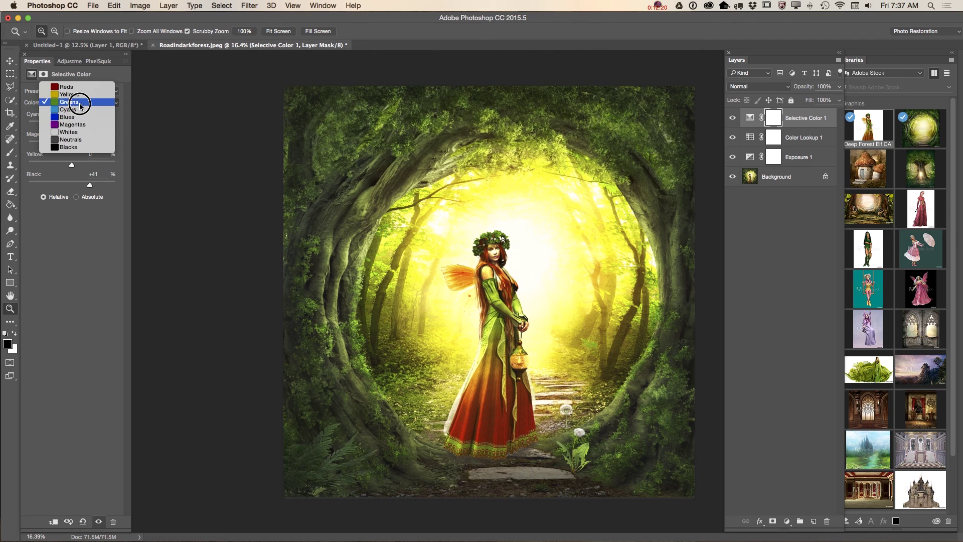
{"action": "left_click", "coordinate": [69, 124]}
{"action": "mouse_move", "coordinate": [86, 186]}
{"action": "left_mouse_down"}
{"action": "mouse_move", "coordinate": [60, 188]}
{"action": "mouse_move", "coordinate": [73, 185]}
{"action": "left_mouse_up"}
{"action": "left_click", "coordinate": [80, 102]}
{"action": "left_click", "coordinate": [84, 111]}
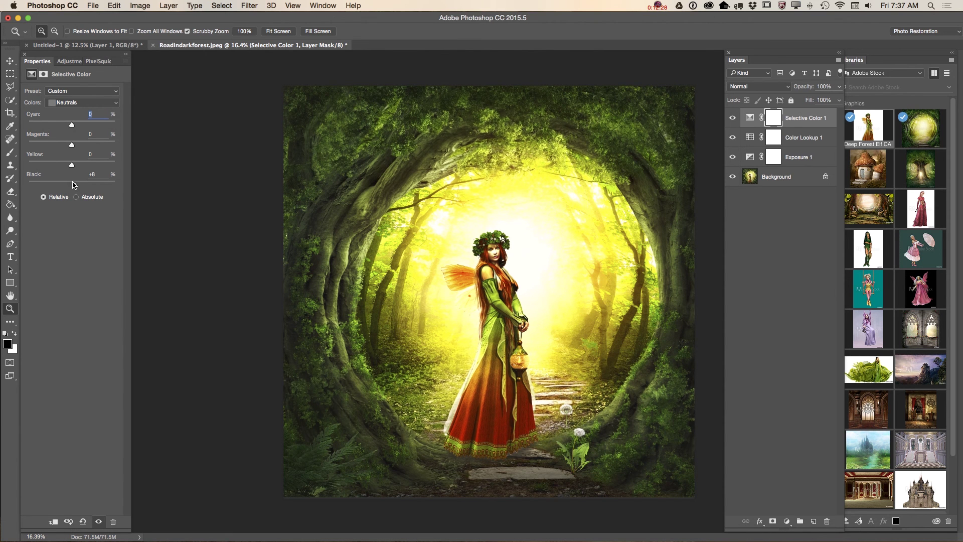
Step: Turn Exposure 1 back on and lower its opacity to 23%
{"action": "left_click", "coordinate": [733, 157]}
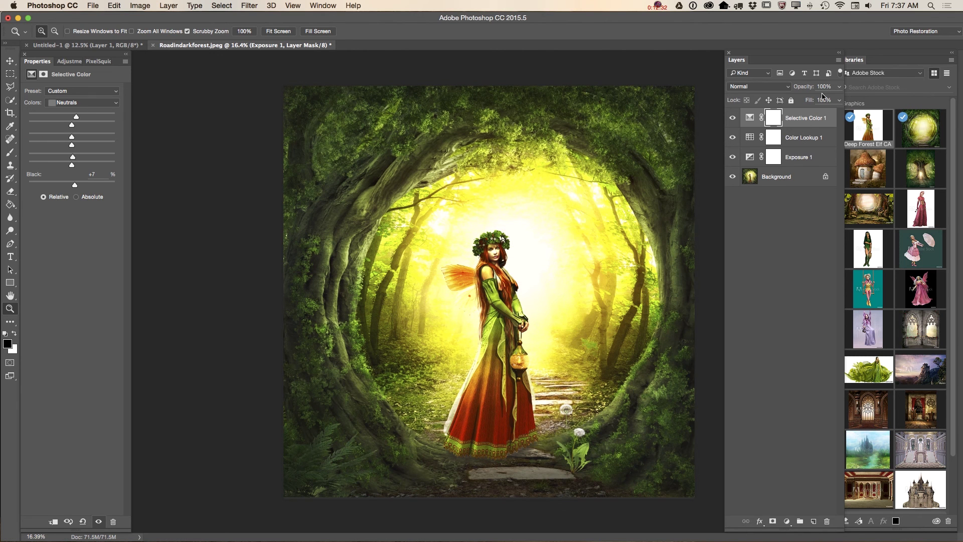
{"action": "left_click", "coordinate": [839, 87]}
{"action": "left_click_drag", "start_coordinate": [838, 99], "coordinate": [804, 102]}
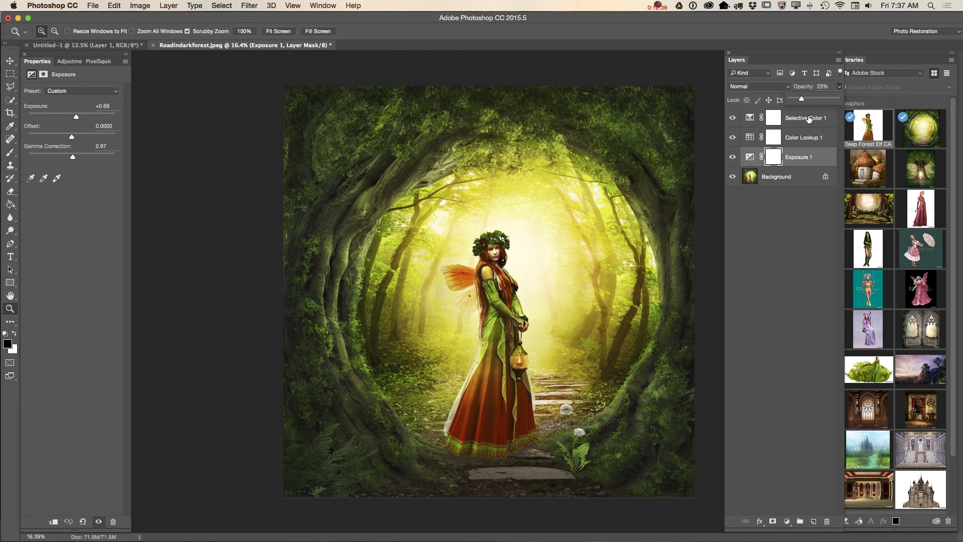
{"action": "left_click", "coordinate": [68, 61]}
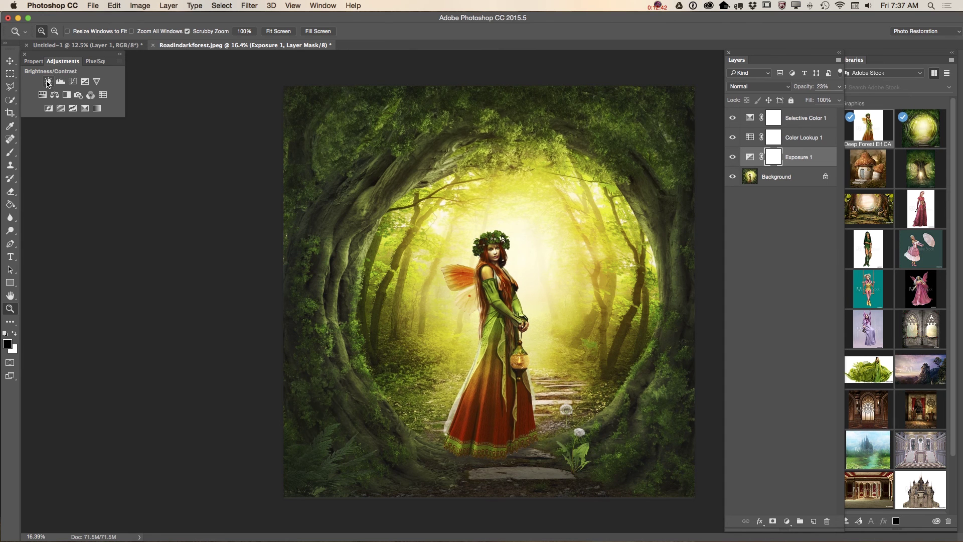
Step: Add a Brightness/Contrast layer with contrast set to -7
{"action": "left_click", "coordinate": [49, 82]}
{"action": "left_click_drag", "start_coordinate": [71, 121], "coordinate": [68, 140]}
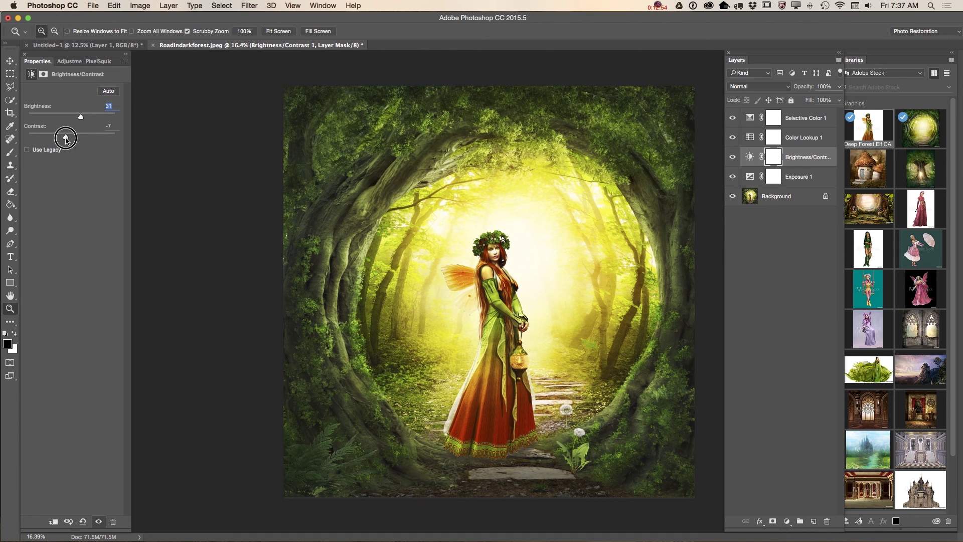
{"action": "left_click", "coordinate": [67, 64]}
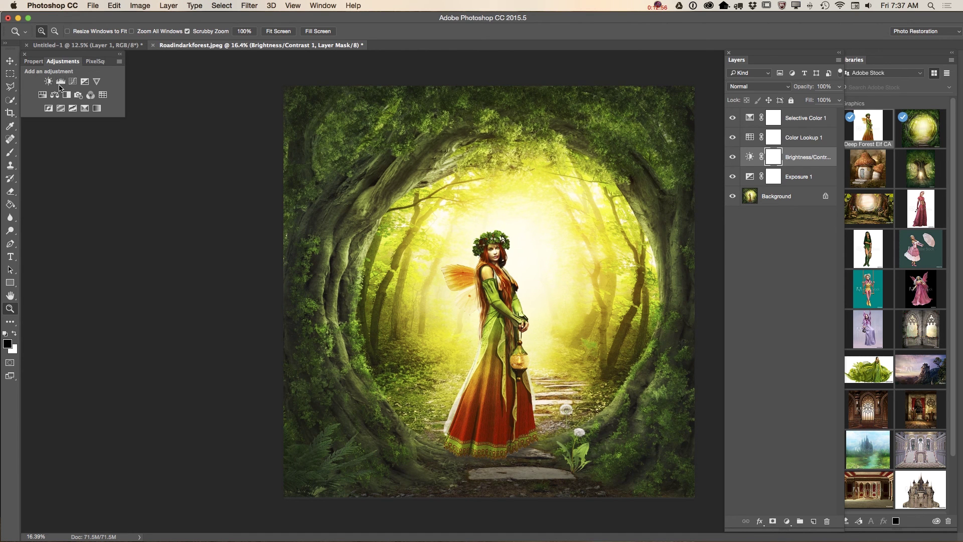
Step: Add a Levels layer with black input 16 and midtones 1.26
{"action": "left_click", "coordinate": [59, 82]}
{"action": "left_click_drag", "start_coordinate": [39, 162], "coordinate": [45, 161]}
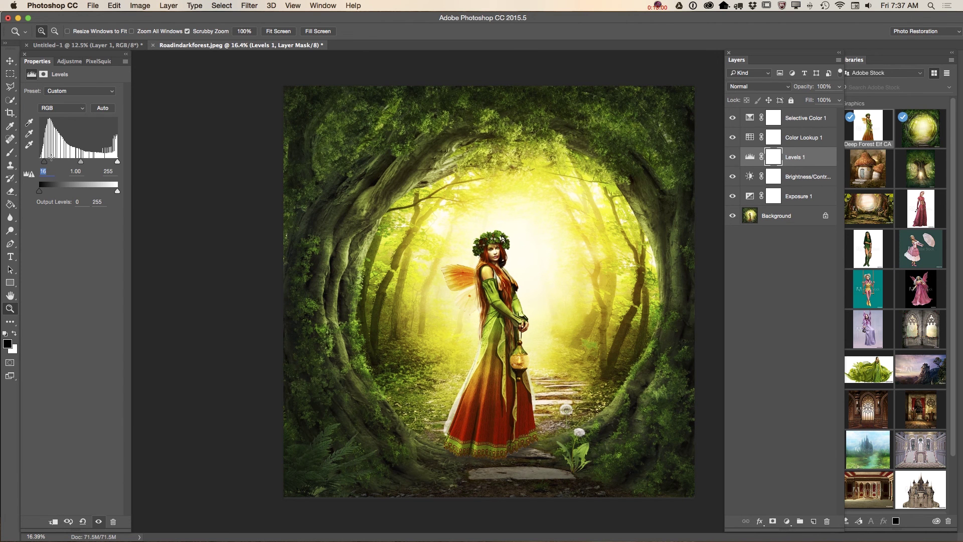
{"action": "left_click_drag", "start_coordinate": [79, 161], "coordinate": [75, 161]}
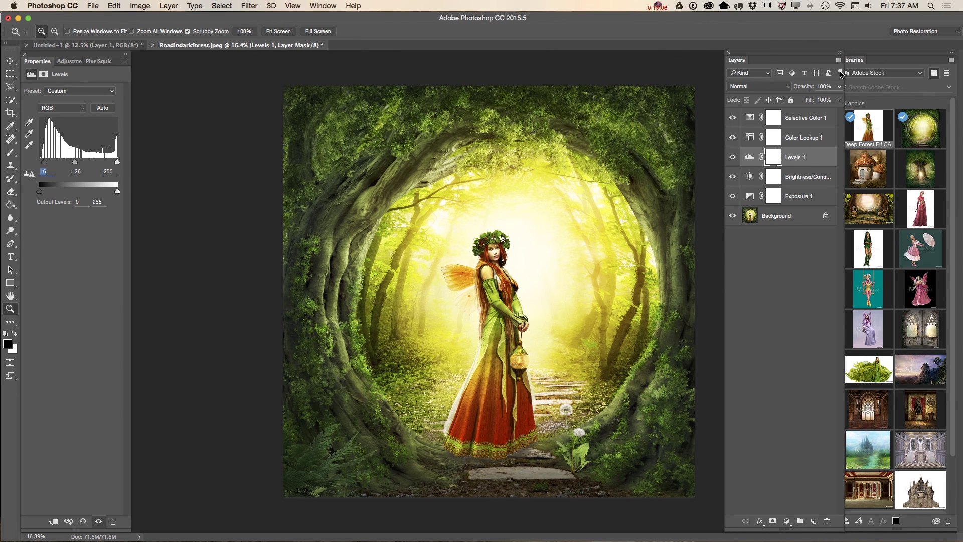
{"action": "left_click", "coordinate": [838, 60]}
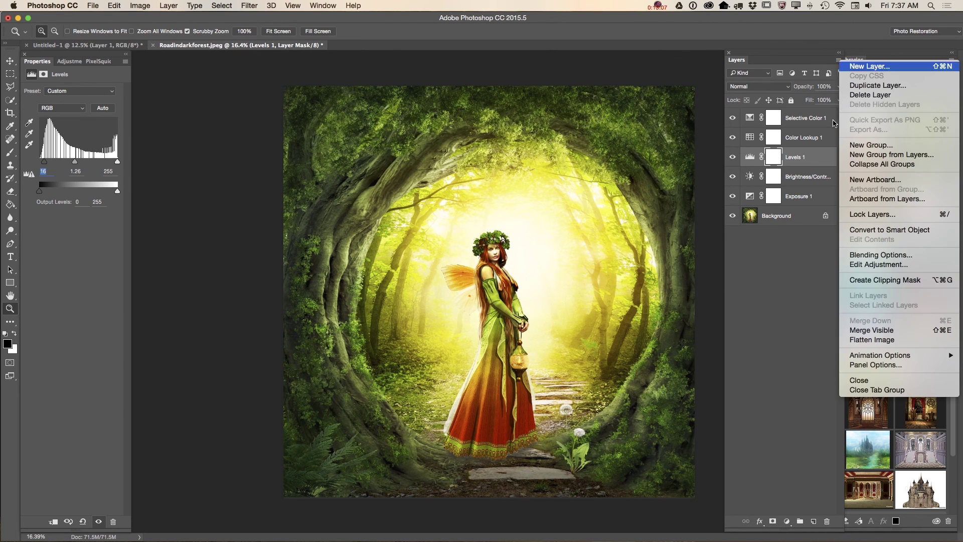
Step: Merge visible layers, duplicate the result, and add a 105mm Prime lens flare at the elf's head
{"action": "left_click", "coordinate": [868, 330]}
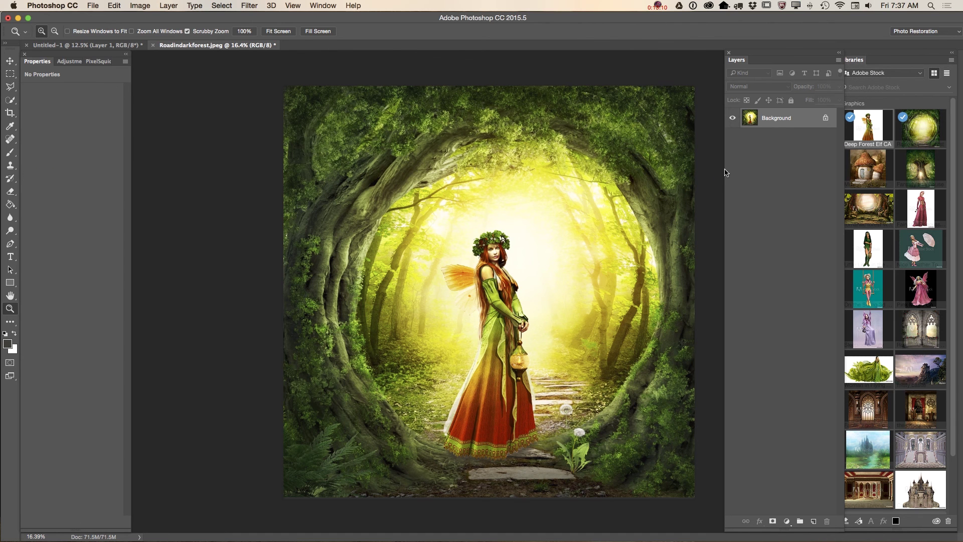
{"action": "left_click_drag", "start_coordinate": [797, 119], "coordinate": [814, 520]}
{"action": "left_click", "coordinate": [250, 5]}
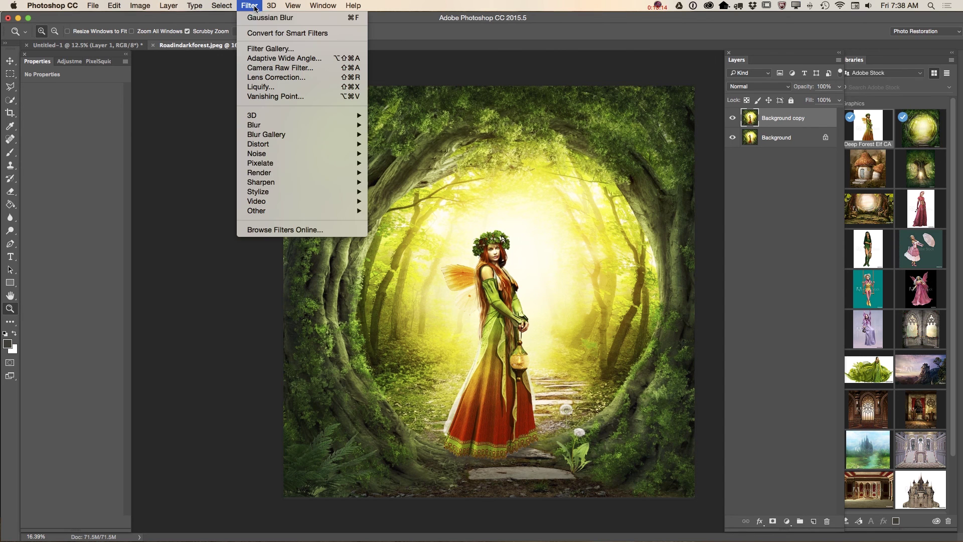
{"action": "mouse_move", "coordinate": [311, 174]}
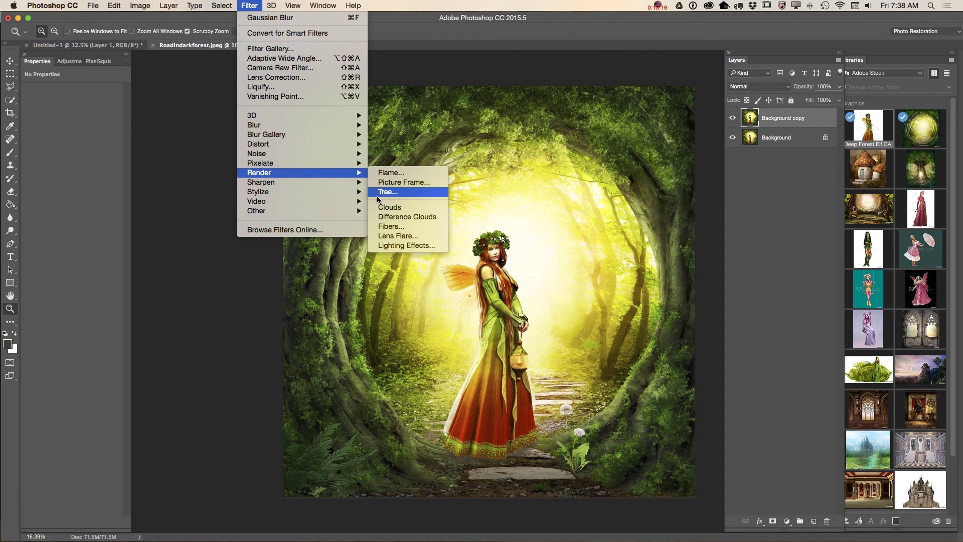
{"action": "left_click", "coordinate": [403, 238]}
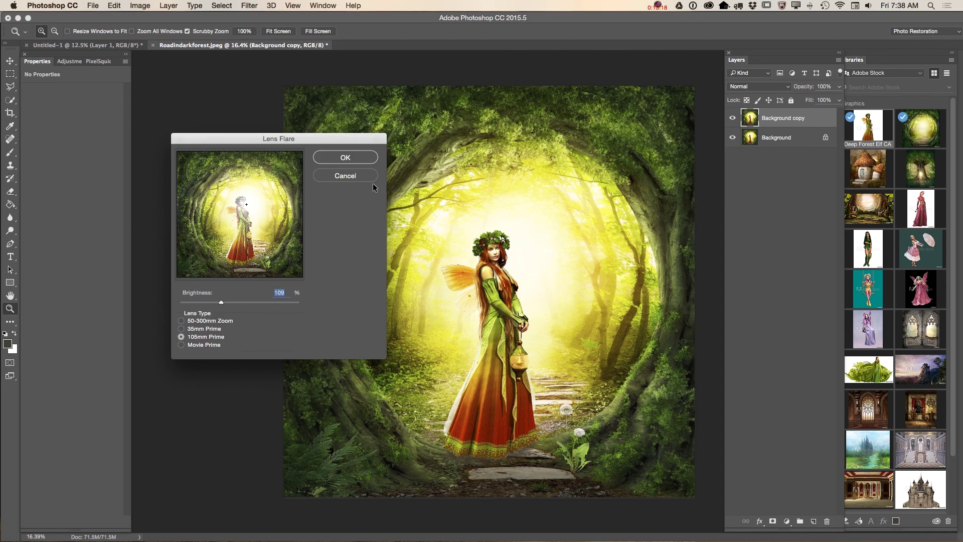
{"action": "left_click_drag", "start_coordinate": [259, 200], "coordinate": [247, 210]}
{"action": "mouse_move", "coordinate": [219, 306]}
{"action": "left_mouse_down"}
{"action": "mouse_move", "coordinate": [194, 304]}
{"action": "mouse_move", "coordinate": [213, 303]}
{"action": "left_mouse_up"}
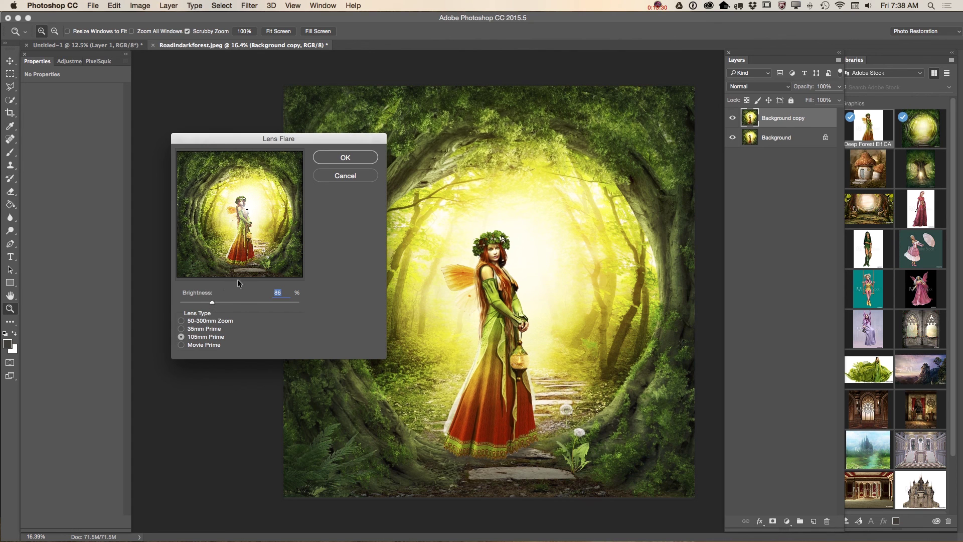
{"action": "left_click", "coordinate": [341, 157]}
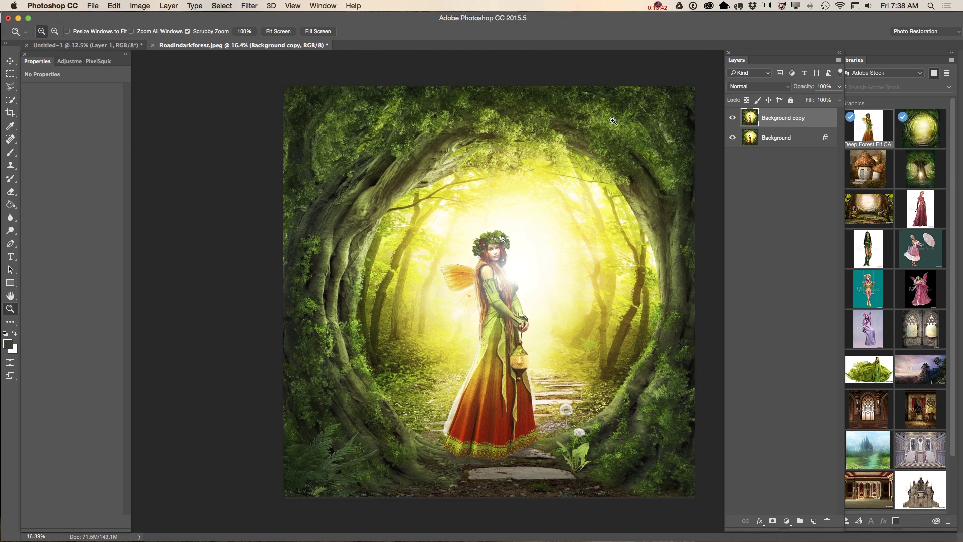
Step: Create Background copy 2 and add a dimmed 105mm Prime lens flare near the elf's head
{"action": "left_click_drag", "start_coordinate": [804, 120], "coordinate": [814, 521]}
{"action": "left_click", "coordinate": [249, 6]}
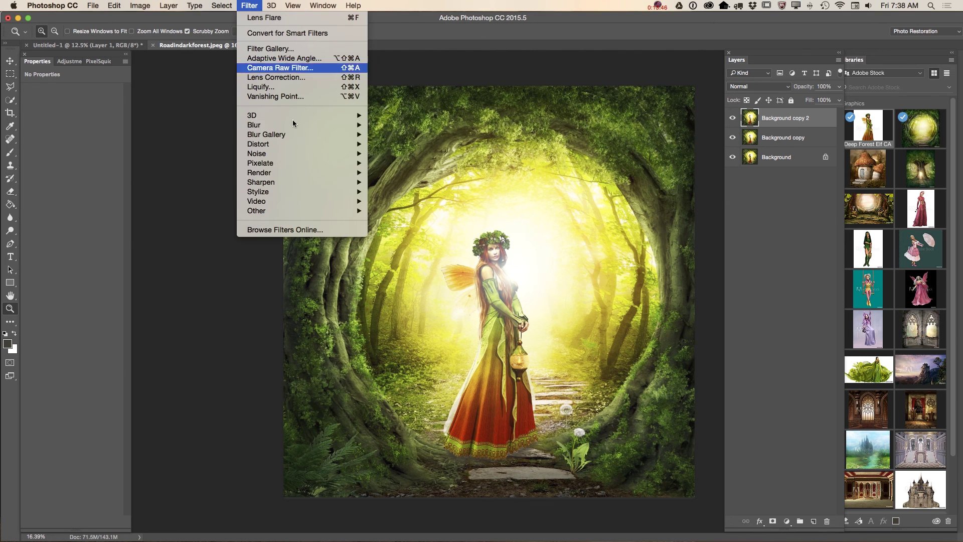
{"action": "mouse_move", "coordinate": [338, 172]}
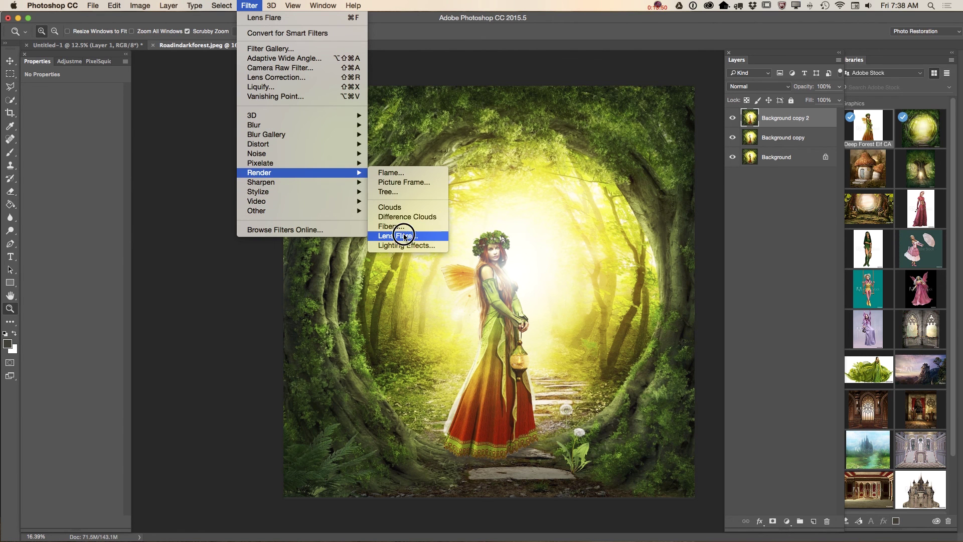
{"action": "left_click", "coordinate": [400, 236]}
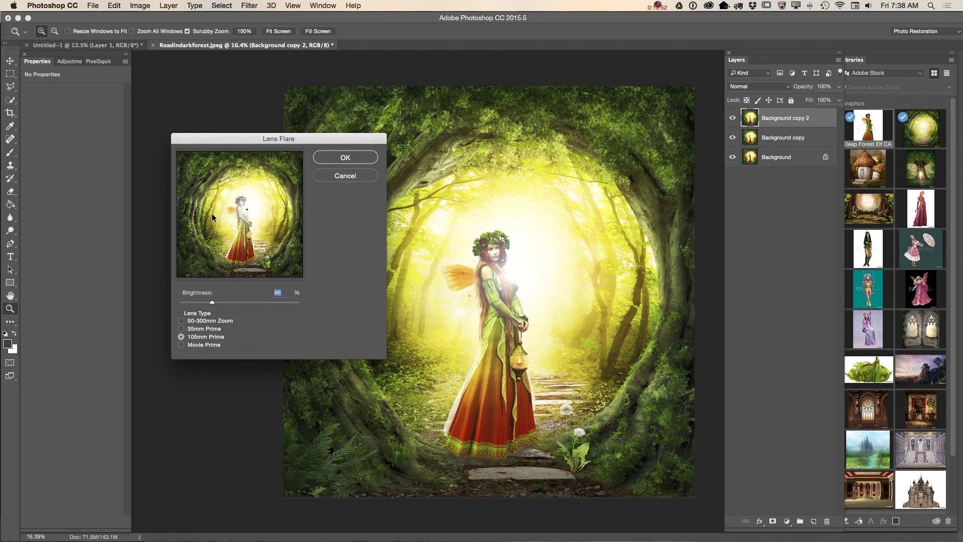
{"action": "left_click_drag", "start_coordinate": [208, 305], "coordinate": [187, 302]}
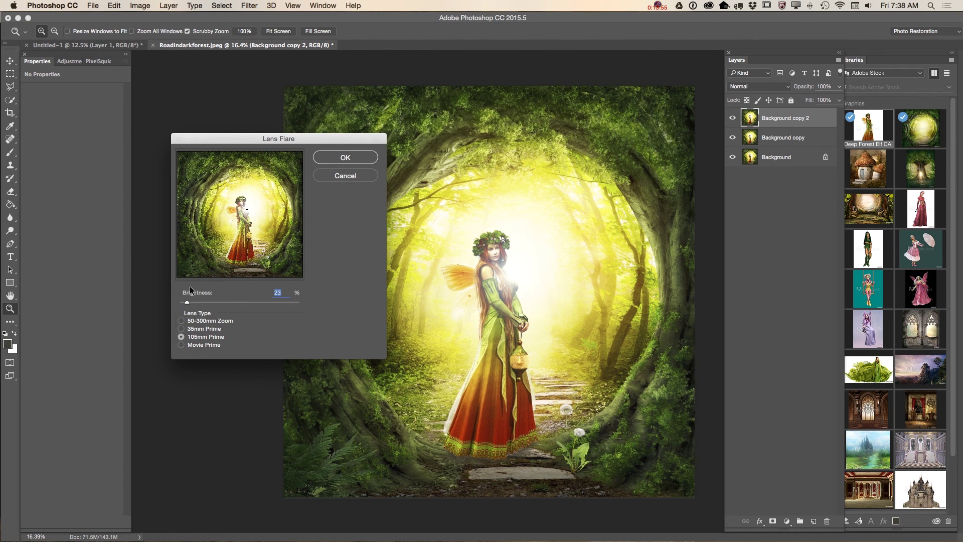
{"action": "left_click", "coordinate": [215, 222]}
{"action": "left_click_drag", "start_coordinate": [187, 303], "coordinate": [183, 303]}
{"action": "left_click", "coordinate": [223, 228]}
{"action": "left_click", "coordinate": [325, 160]}
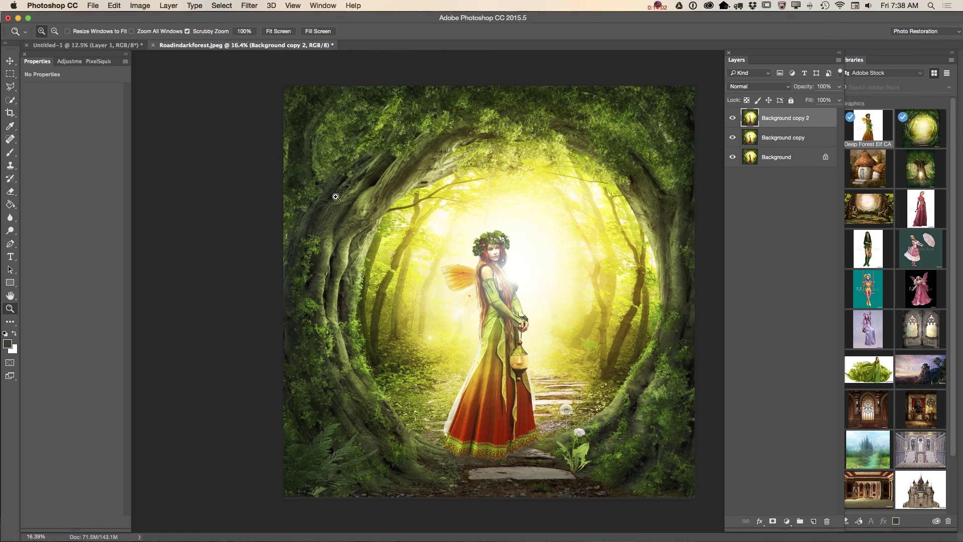
Step: Add a second faint lens flare with a newly placed centre
{"action": "left_click", "coordinate": [249, 6]}
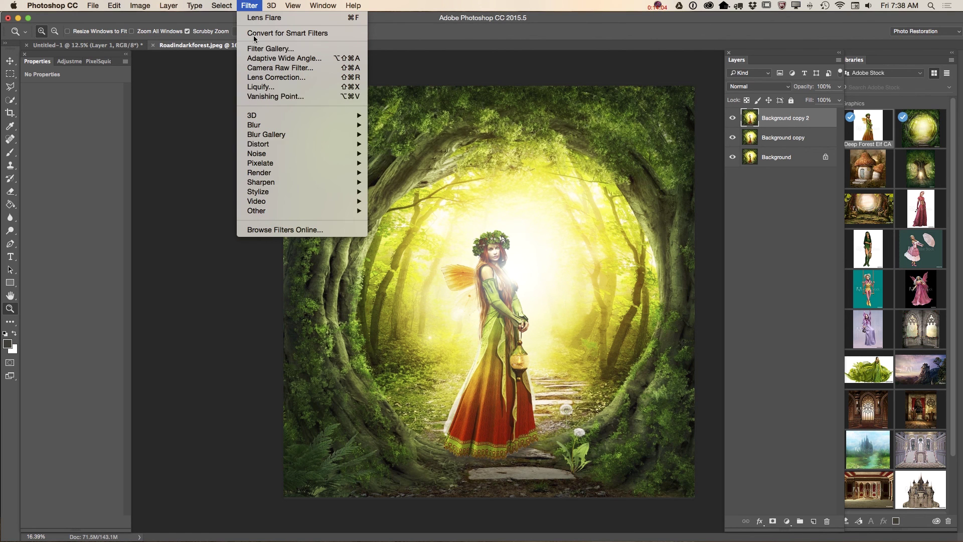
{"action": "mouse_move", "coordinate": [326, 182]}
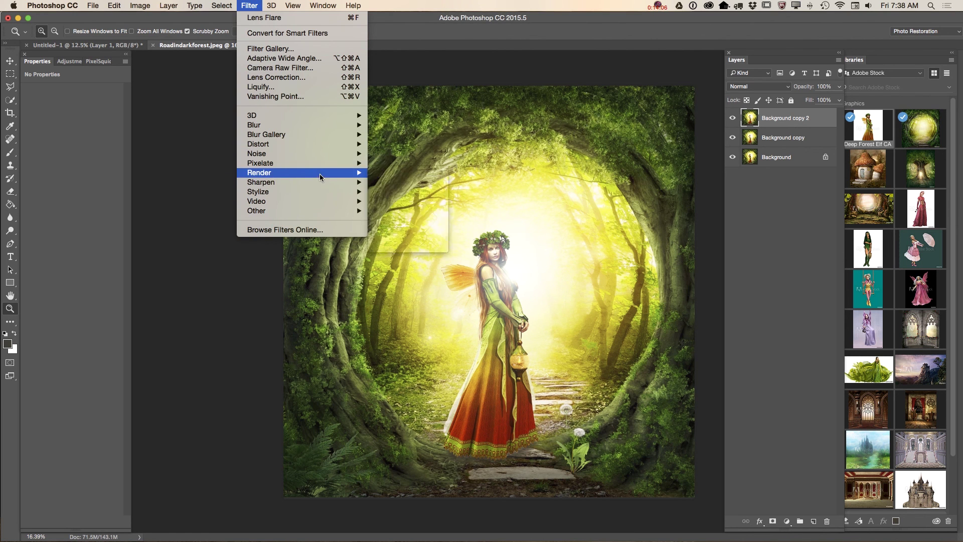
{"action": "left_click", "coordinate": [416, 236]}
{"action": "left_click", "coordinate": [216, 216]}
{"action": "left_click", "coordinate": [345, 157]}
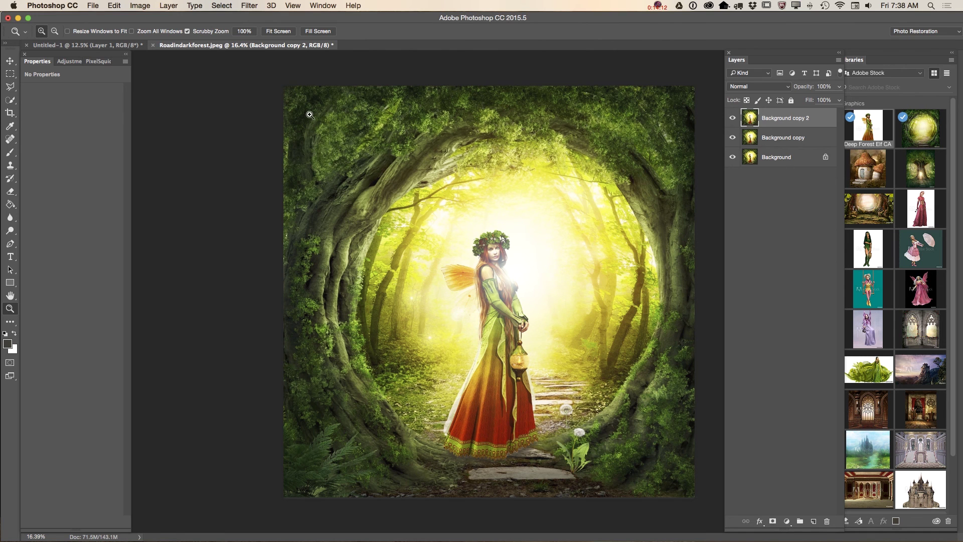
Step: Apply two more faint lens flares with the same settings
{"action": "left_click", "coordinate": [239, 7]}
{"action": "mouse_move", "coordinate": [341, 173]}
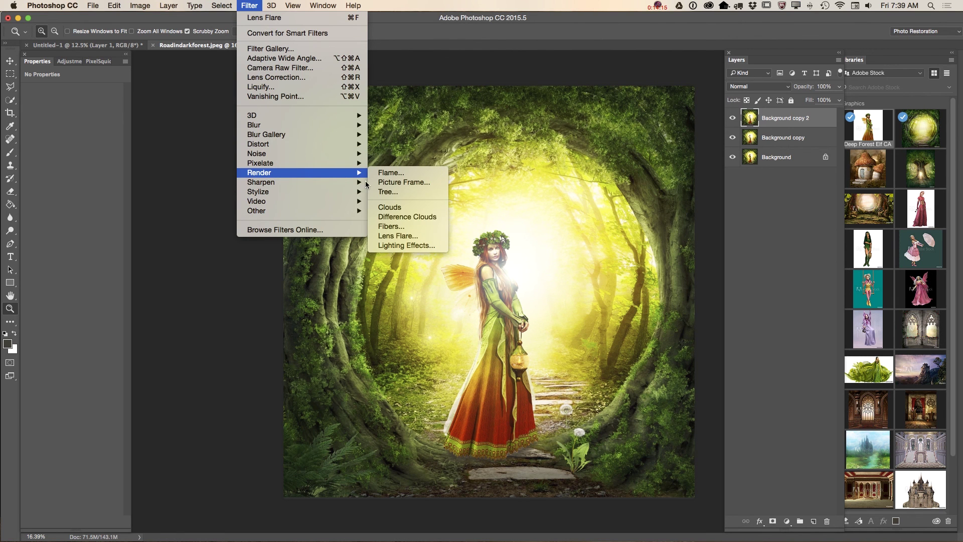
{"action": "left_click", "coordinate": [395, 236]}
{"action": "left_click", "coordinate": [345, 157]}
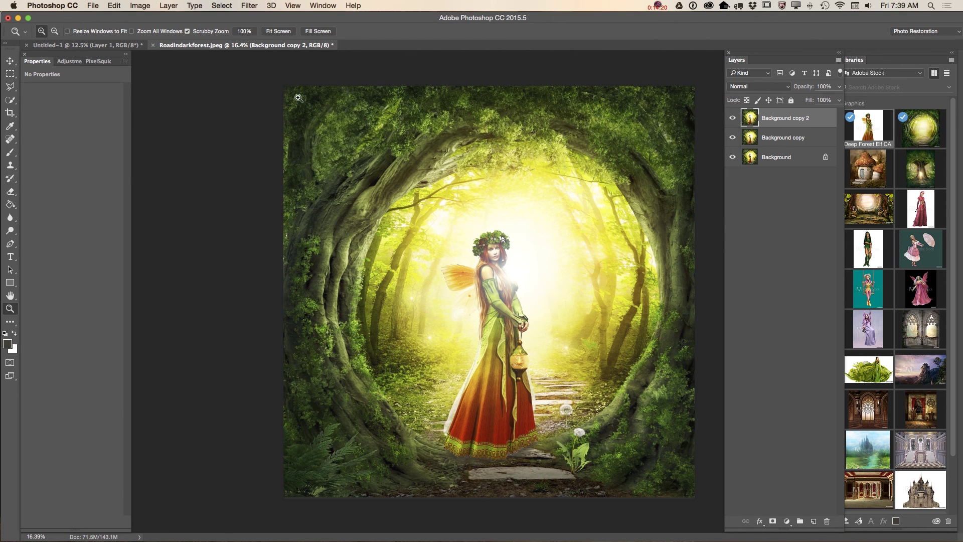
{"action": "left_click", "coordinate": [249, 7]}
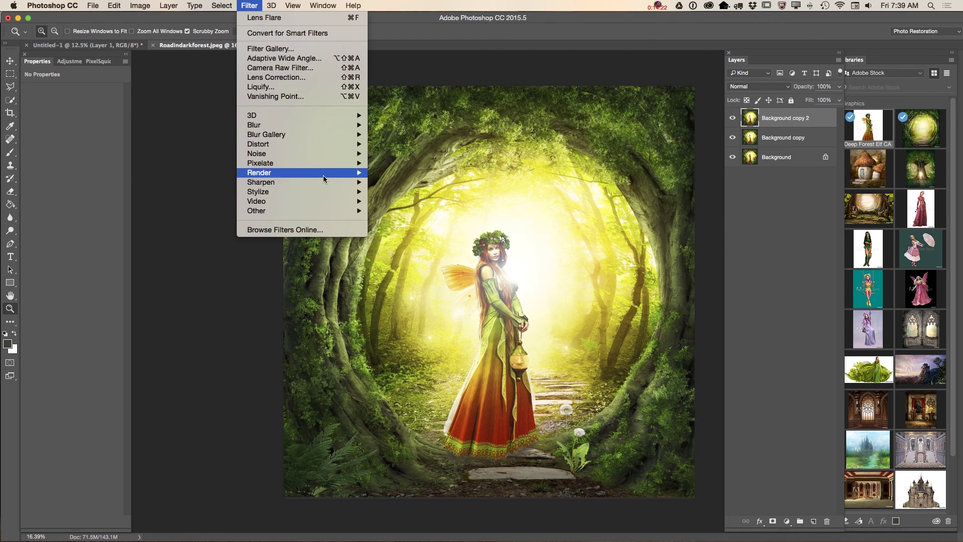
{"action": "mouse_move", "coordinate": [354, 172]}
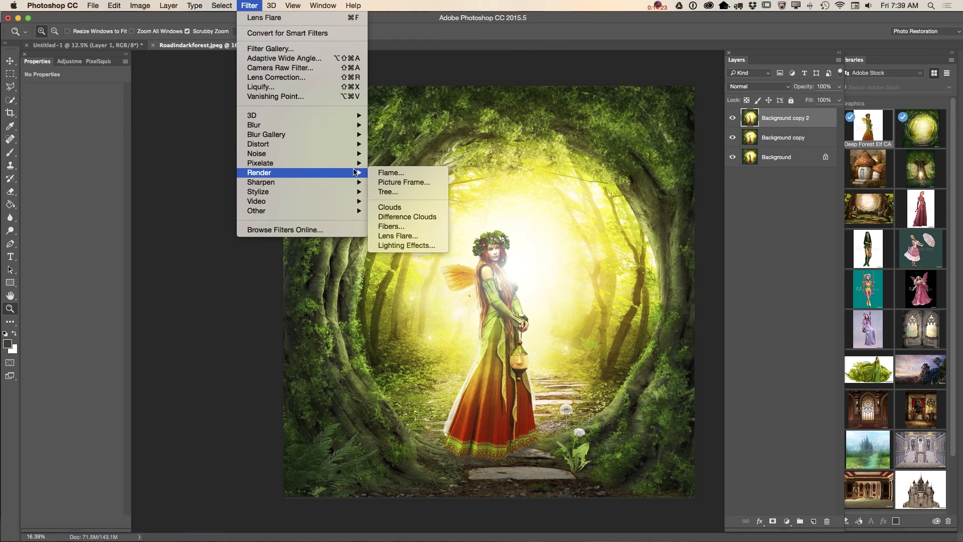
{"action": "left_click", "coordinate": [407, 236]}
{"action": "left_click", "coordinate": [333, 156]}
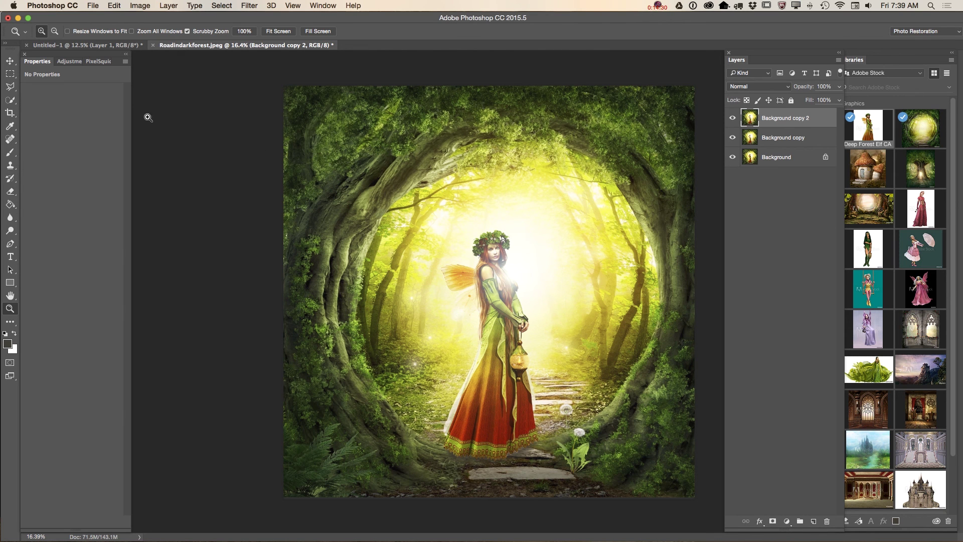
Step: Replace a discarded Levels layer with a Curves layer whose curve pulls the shadows down
{"action": "left_click", "coordinate": [69, 62]}
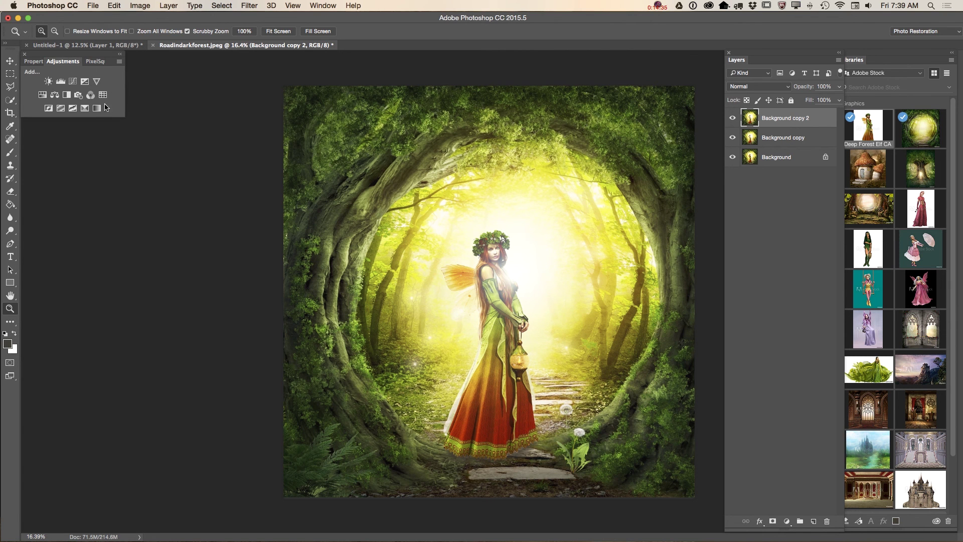
{"action": "left_click", "coordinate": [60, 82]}
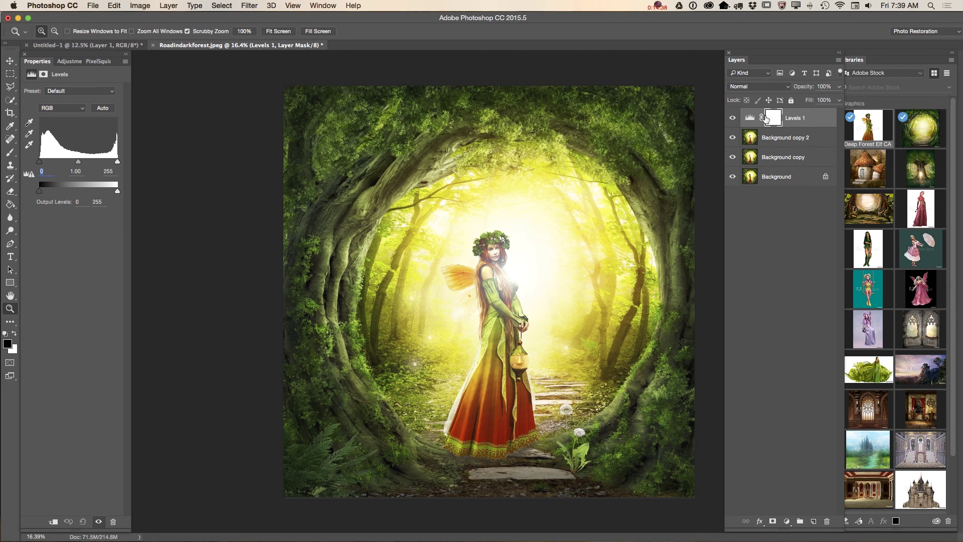
{"action": "left_click_drag", "start_coordinate": [813, 120], "coordinate": [827, 521]}
{"action": "left_click", "coordinate": [74, 64]}
{"action": "left_click", "coordinate": [74, 82]}
{"action": "left_click_drag", "start_coordinate": [100, 131], "coordinate": [100, 131]}
{"action": "left_click_drag", "start_coordinate": [64, 165], "coordinate": [61, 156]}
{"action": "left_click_drag", "start_coordinate": [103, 128], "coordinate": [96, 128]}
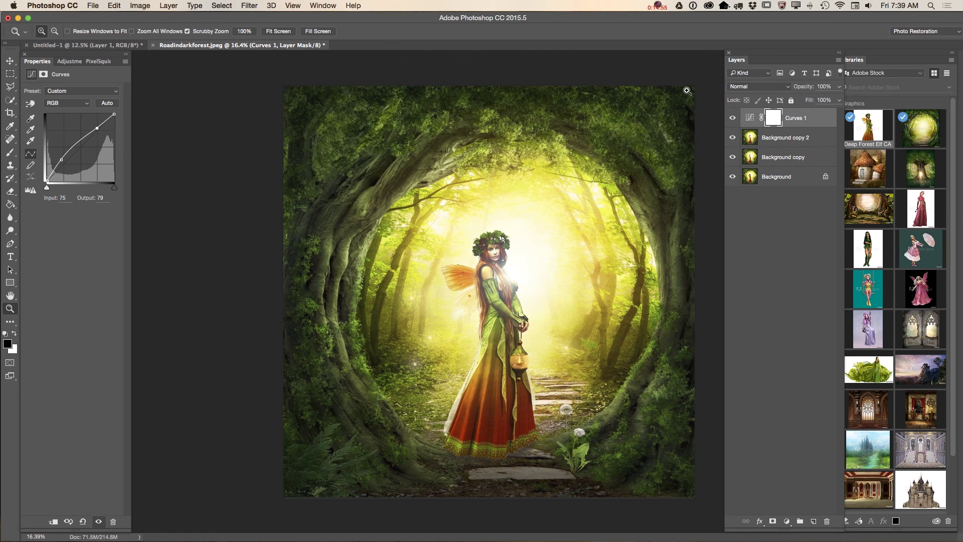
Step: Compare Curves 1 before and after, then set its opacity to 65%
{"action": "left_click", "coordinate": [733, 118]}
{"action": "left_click", "coordinate": [733, 117]}
{"action": "left_click", "coordinate": [838, 87]}
{"action": "left_click_drag", "start_coordinate": [838, 98], "coordinate": [821, 99]}
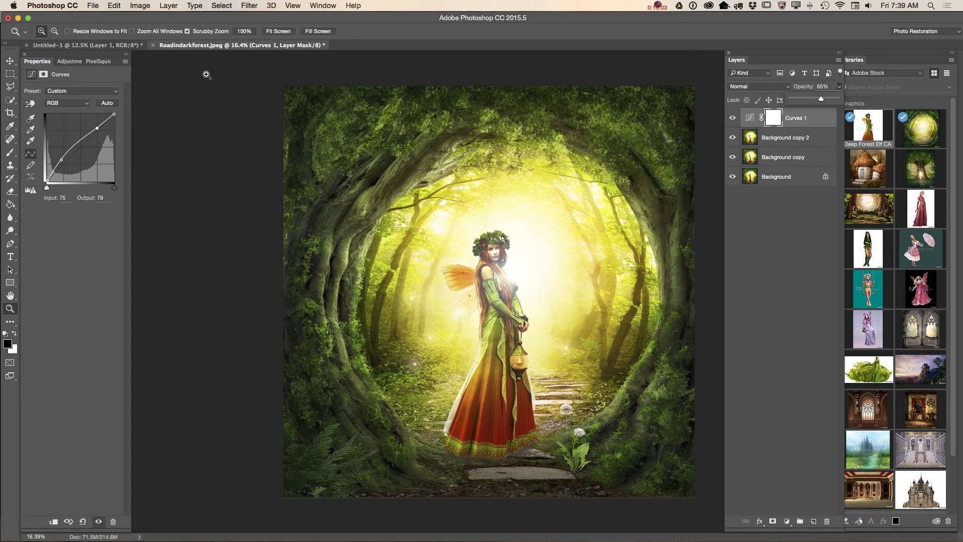
Step: Add a Color Lookup layer using the FallColors.look 3DLUT file
{"action": "left_click", "coordinate": [68, 61]}
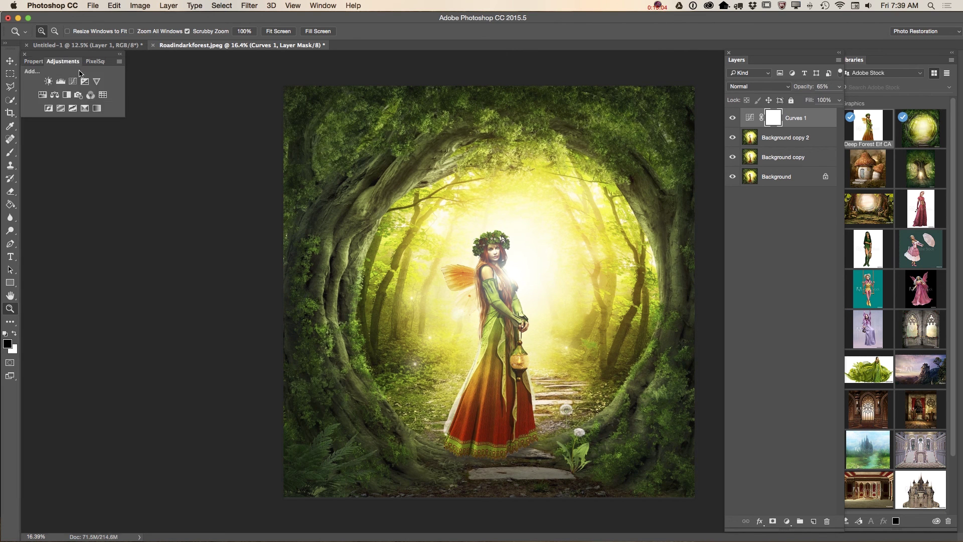
{"action": "left_click", "coordinate": [104, 94]}
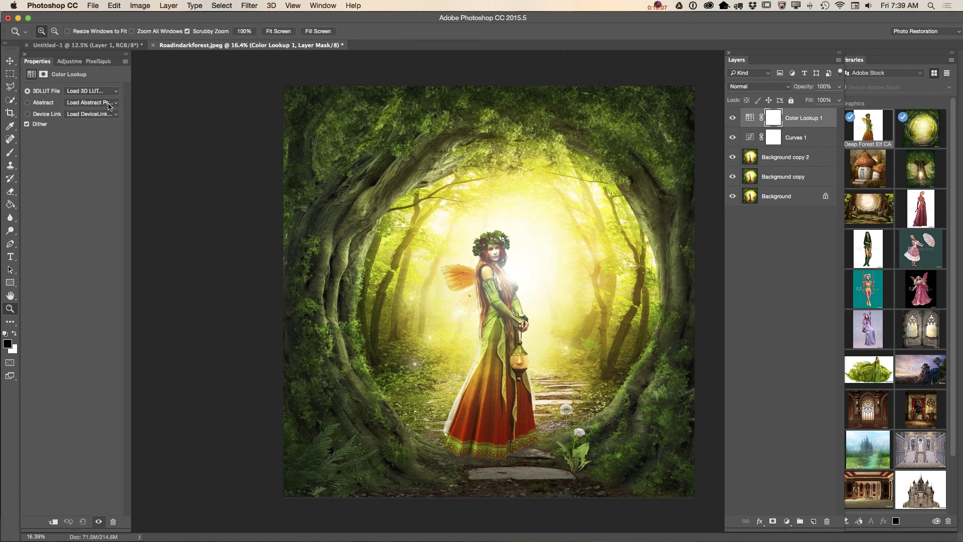
{"action": "left_click", "coordinate": [104, 92]}
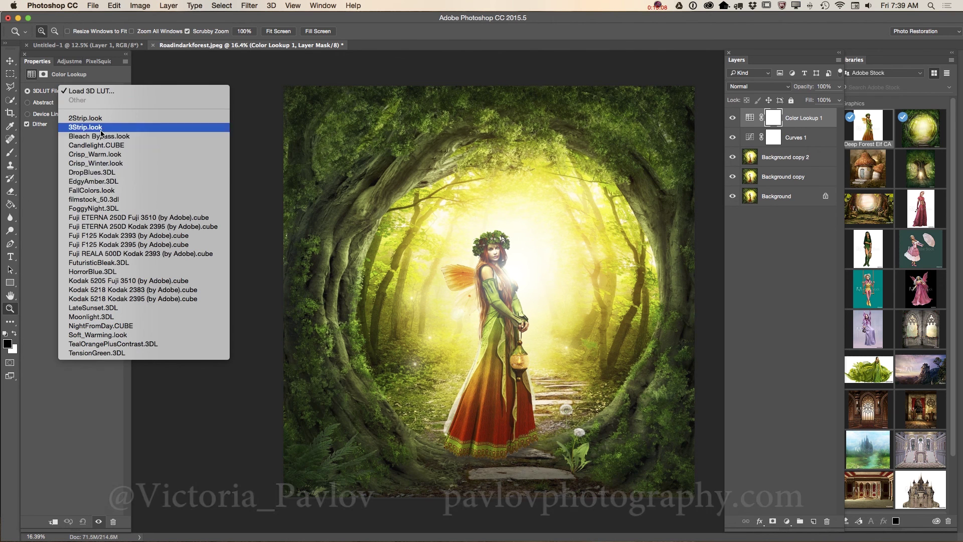
{"action": "left_click", "coordinate": [114, 191]}
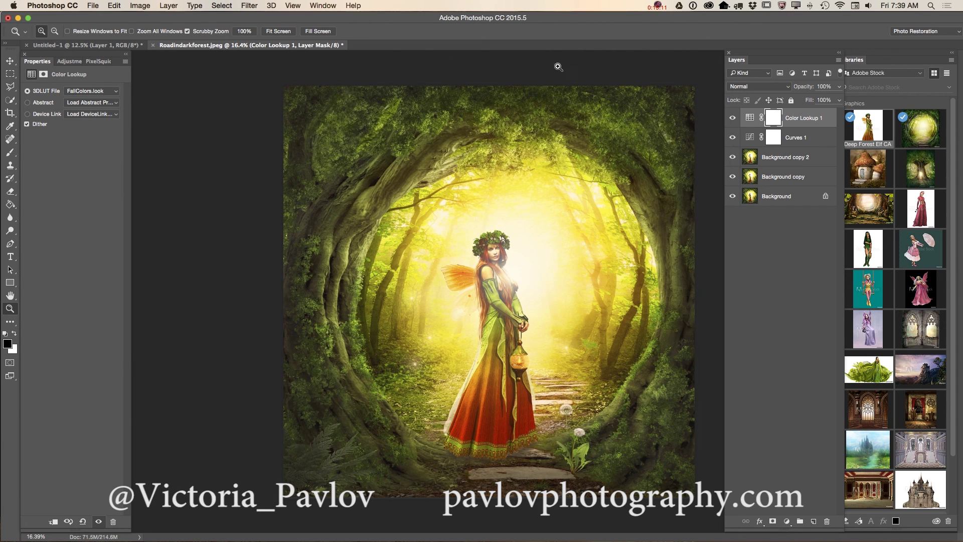
Step: Compare the colour lookup on and off, then hide Background copy and Background
{"action": "left_click", "coordinate": [733, 119]}
{"action": "left_click", "coordinate": [733, 119]}
{"action": "left_click", "coordinate": [732, 177]}
{"action": "left_click", "coordinate": [733, 196]}
Step: Merge all visible layers into Color Lookup 1 and compare it on and off
{"action": "left_click", "coordinate": [839, 61]}
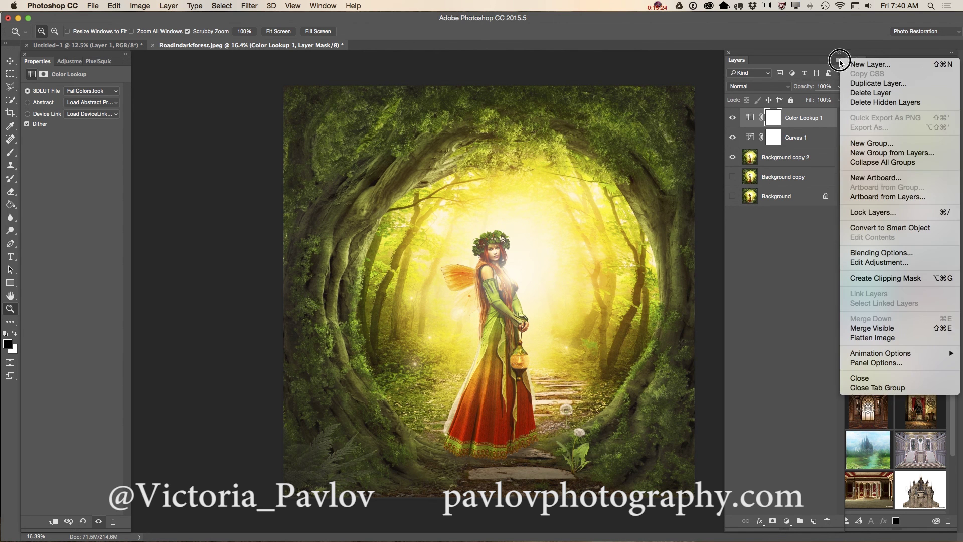
{"action": "left_click", "coordinate": [864, 329]}
{"action": "left_click", "coordinate": [732, 159]}
{"action": "left_click", "coordinate": [733, 117]}
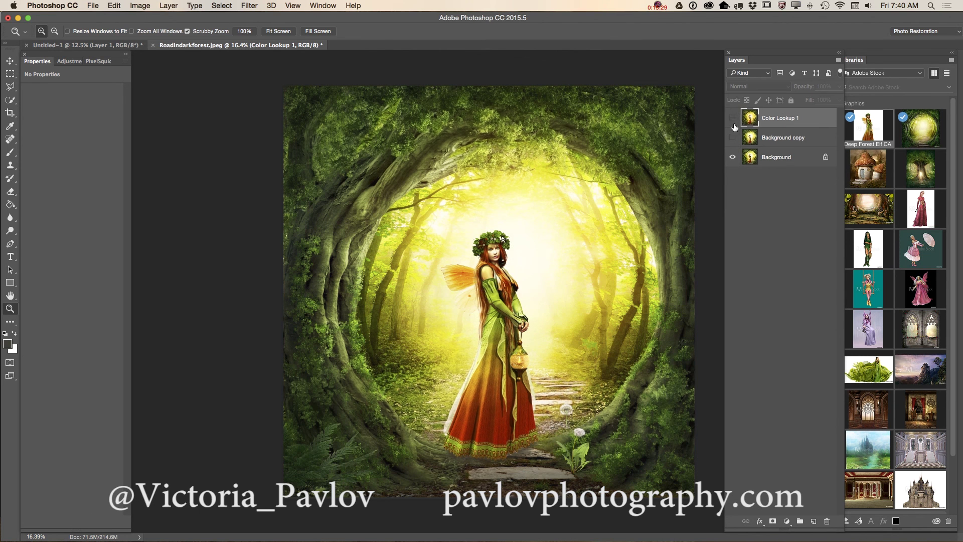
{"action": "left_click", "coordinate": [733, 119]}
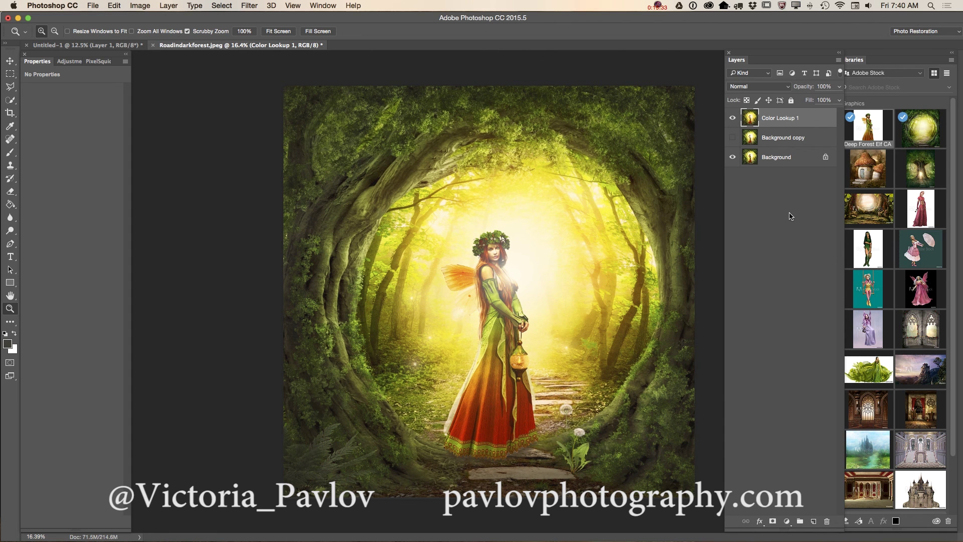
Step: Delete the hidden Background copy and Background layers
{"action": "left_click", "coordinate": [786, 142]}
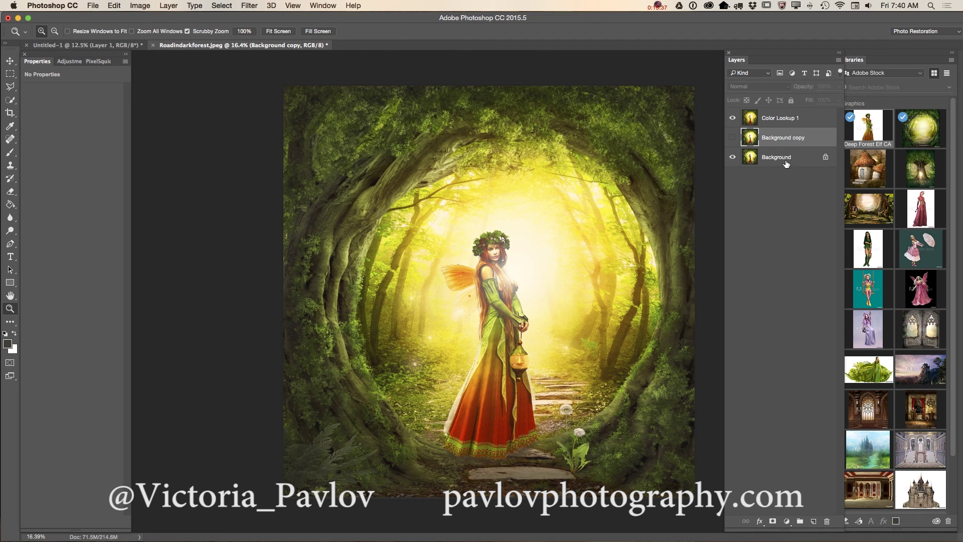
{"action": "left_click", "coordinate": [786, 160], "text": "shift"}
{"action": "key", "text": "Delete"}
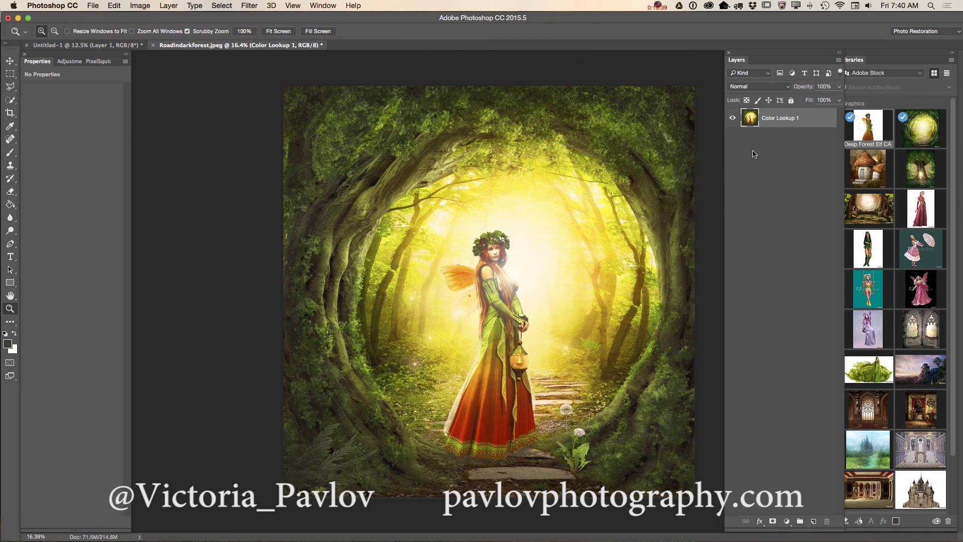